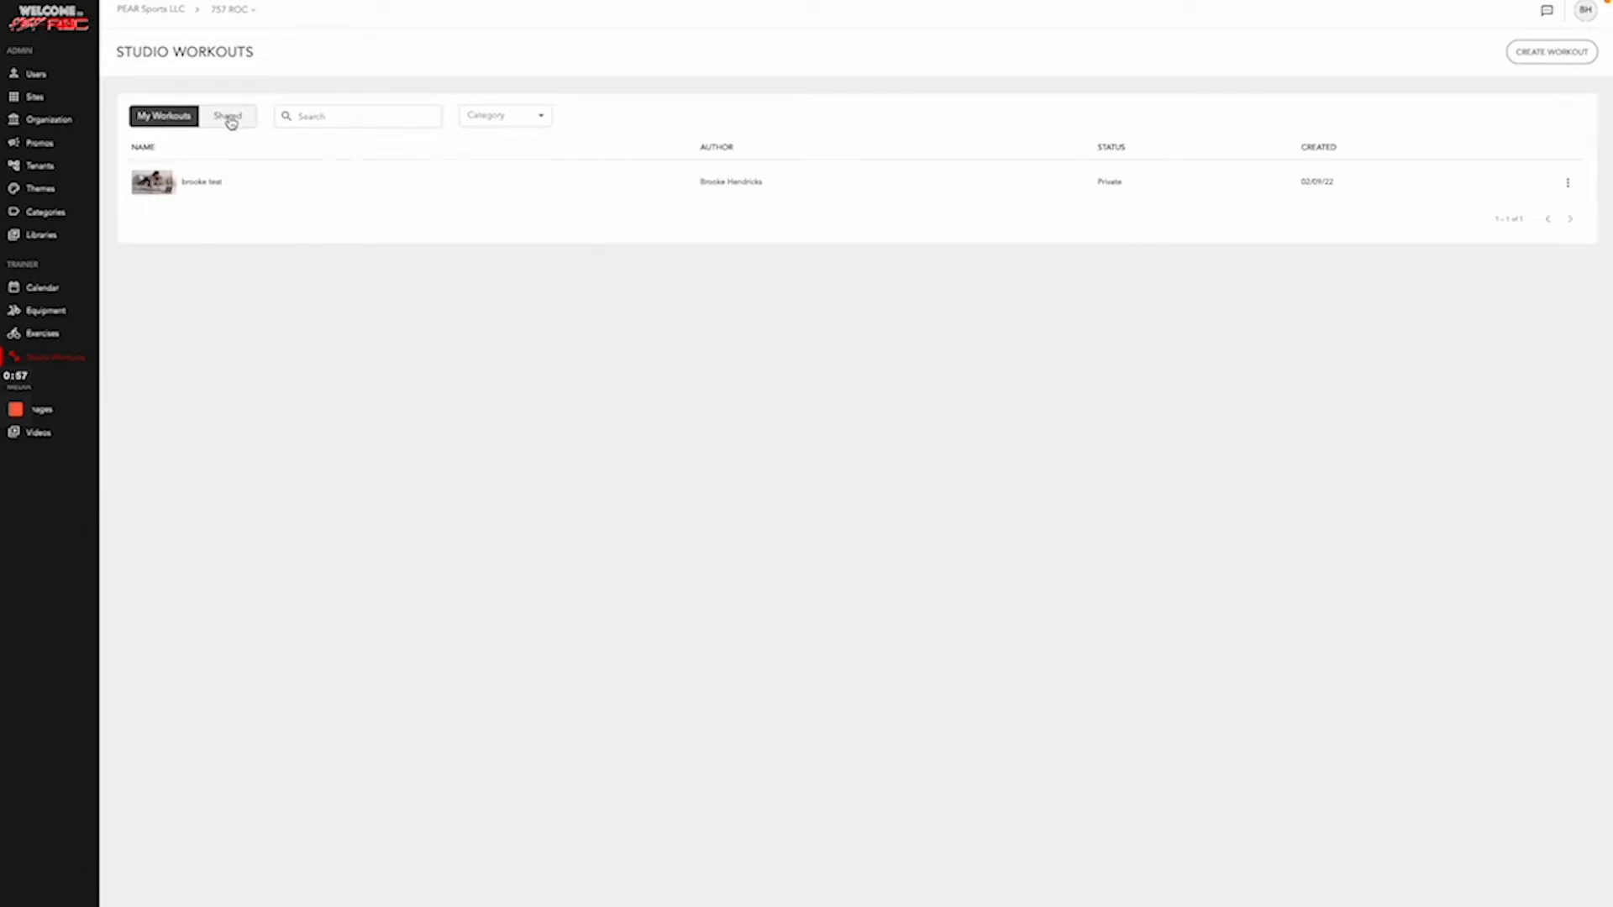
- Look through the shared workouts, return to your own list, and start a new workout
click(229, 118)
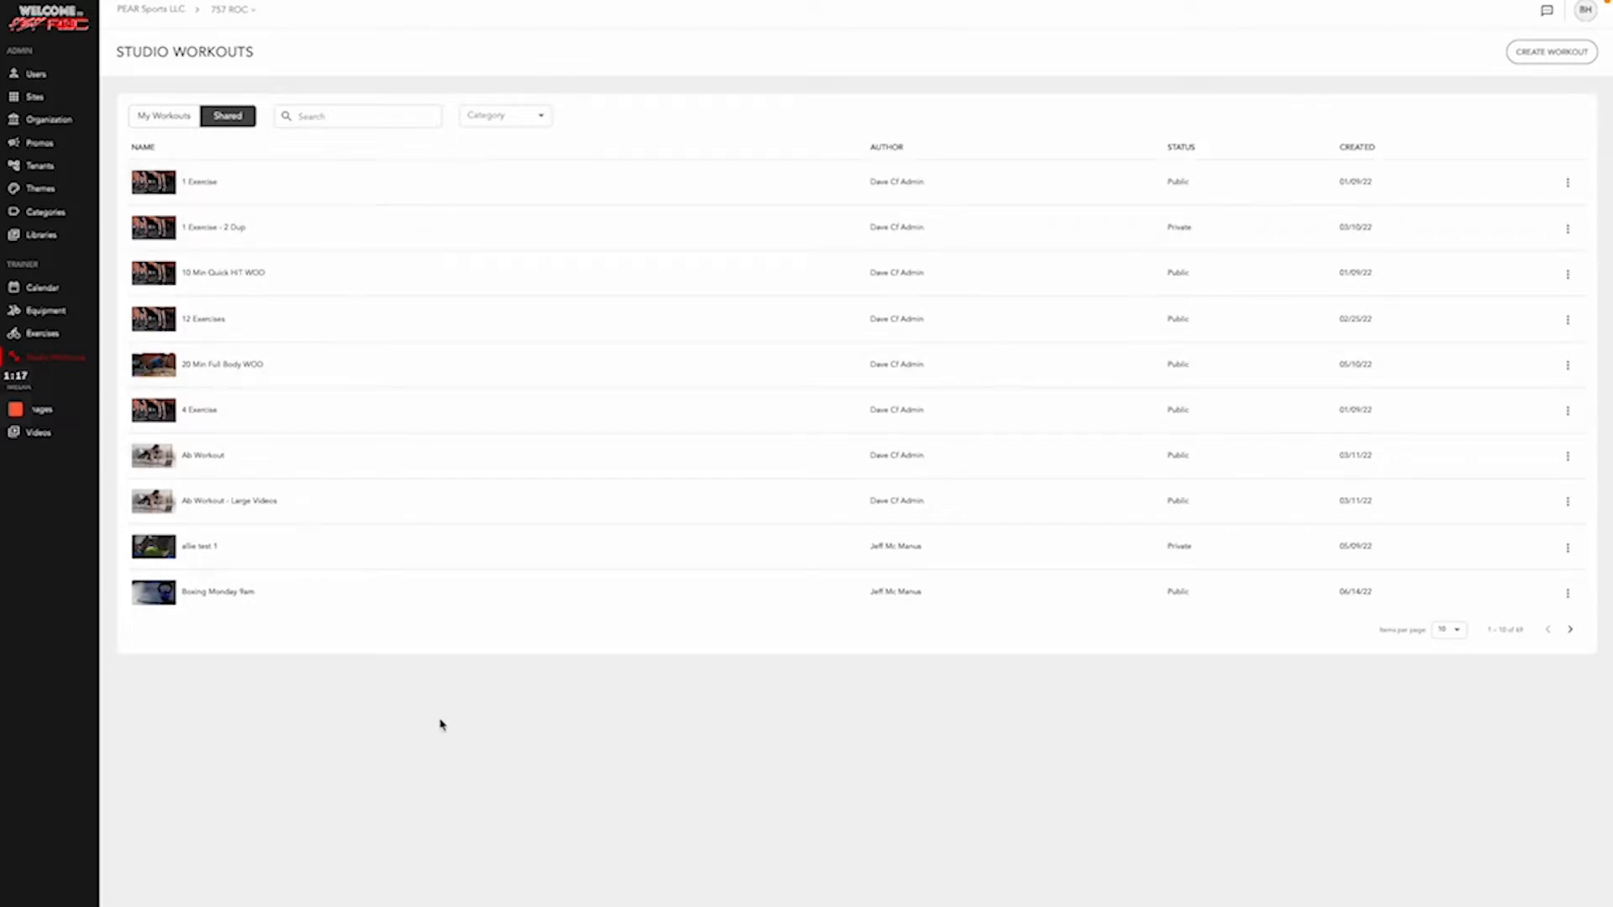
click(166, 116)
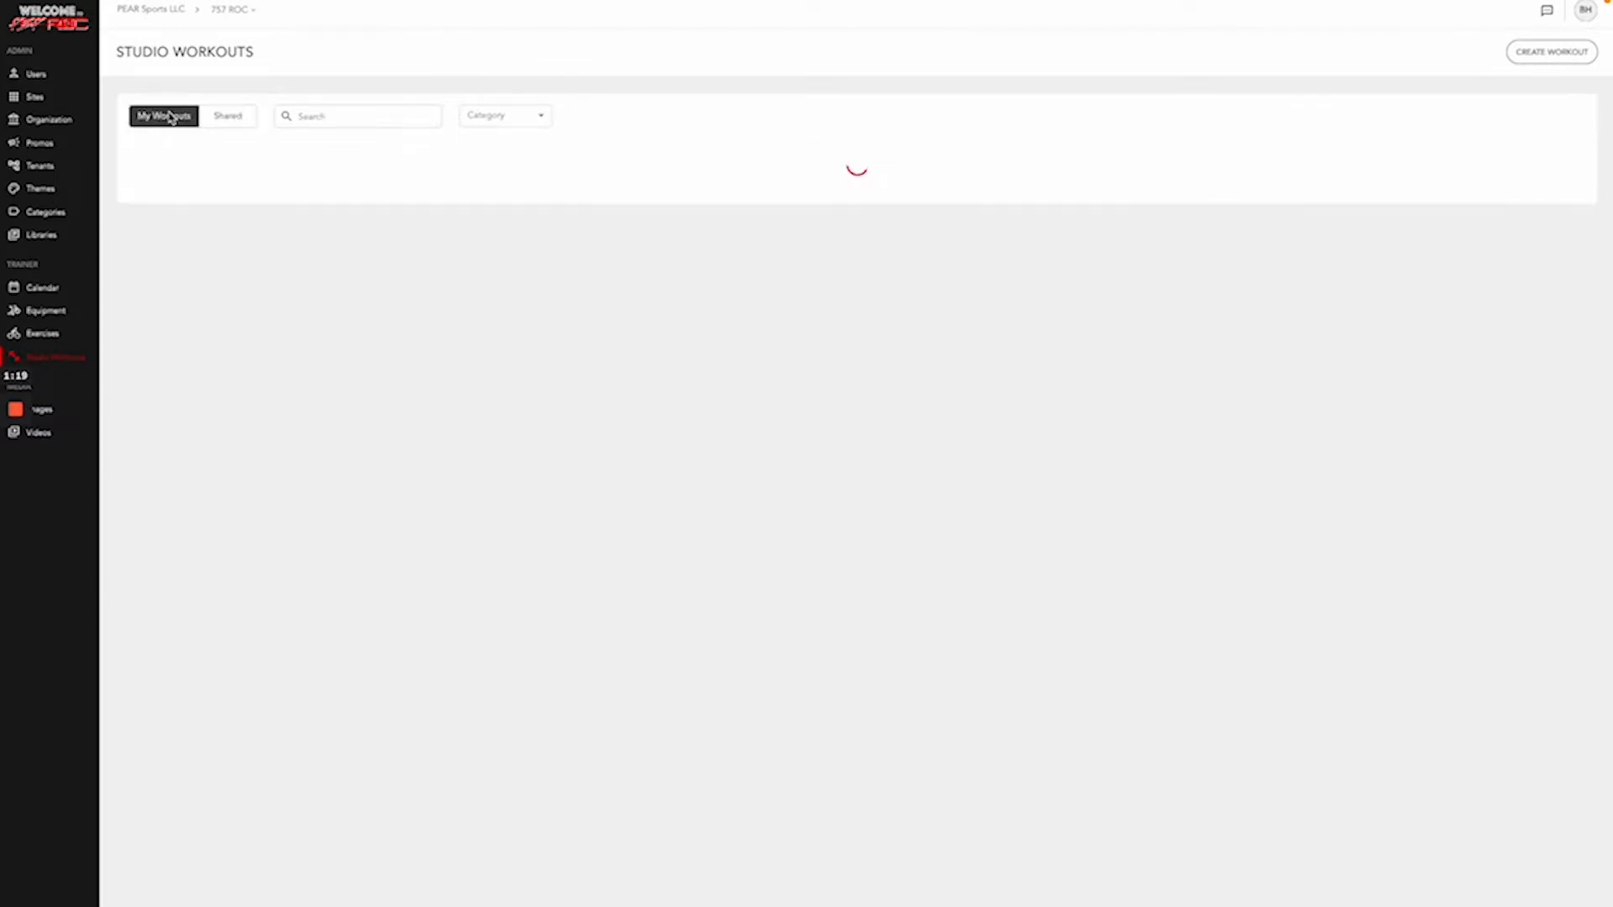
click(1546, 52)
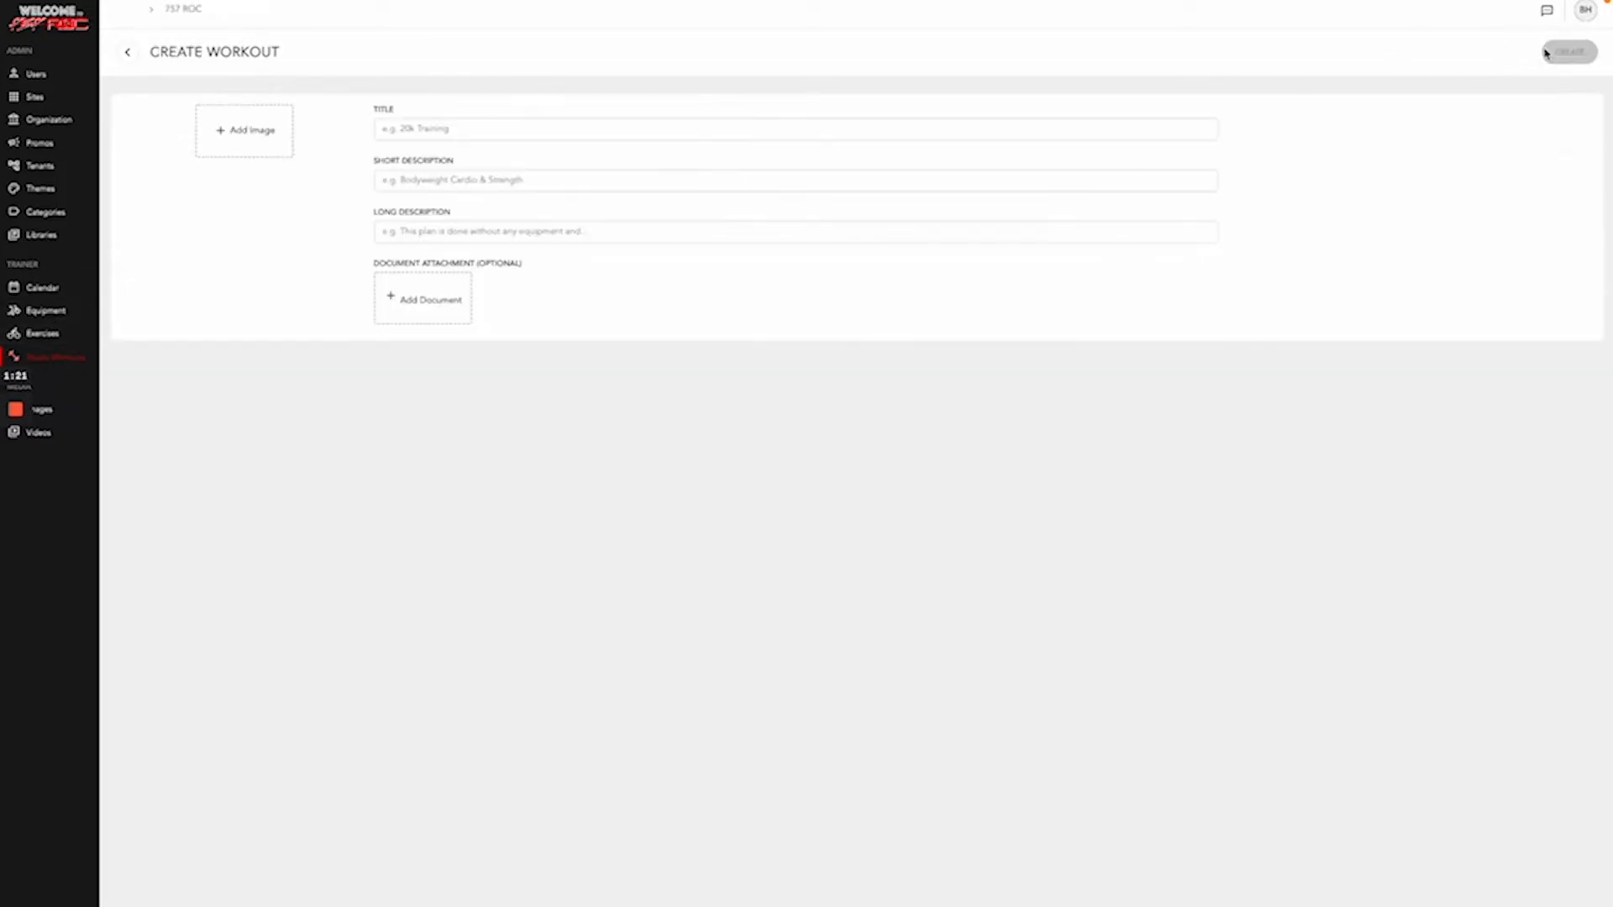
- Set the push-up photo from the Shared image collection as the workout's cover image
click(284, 133)
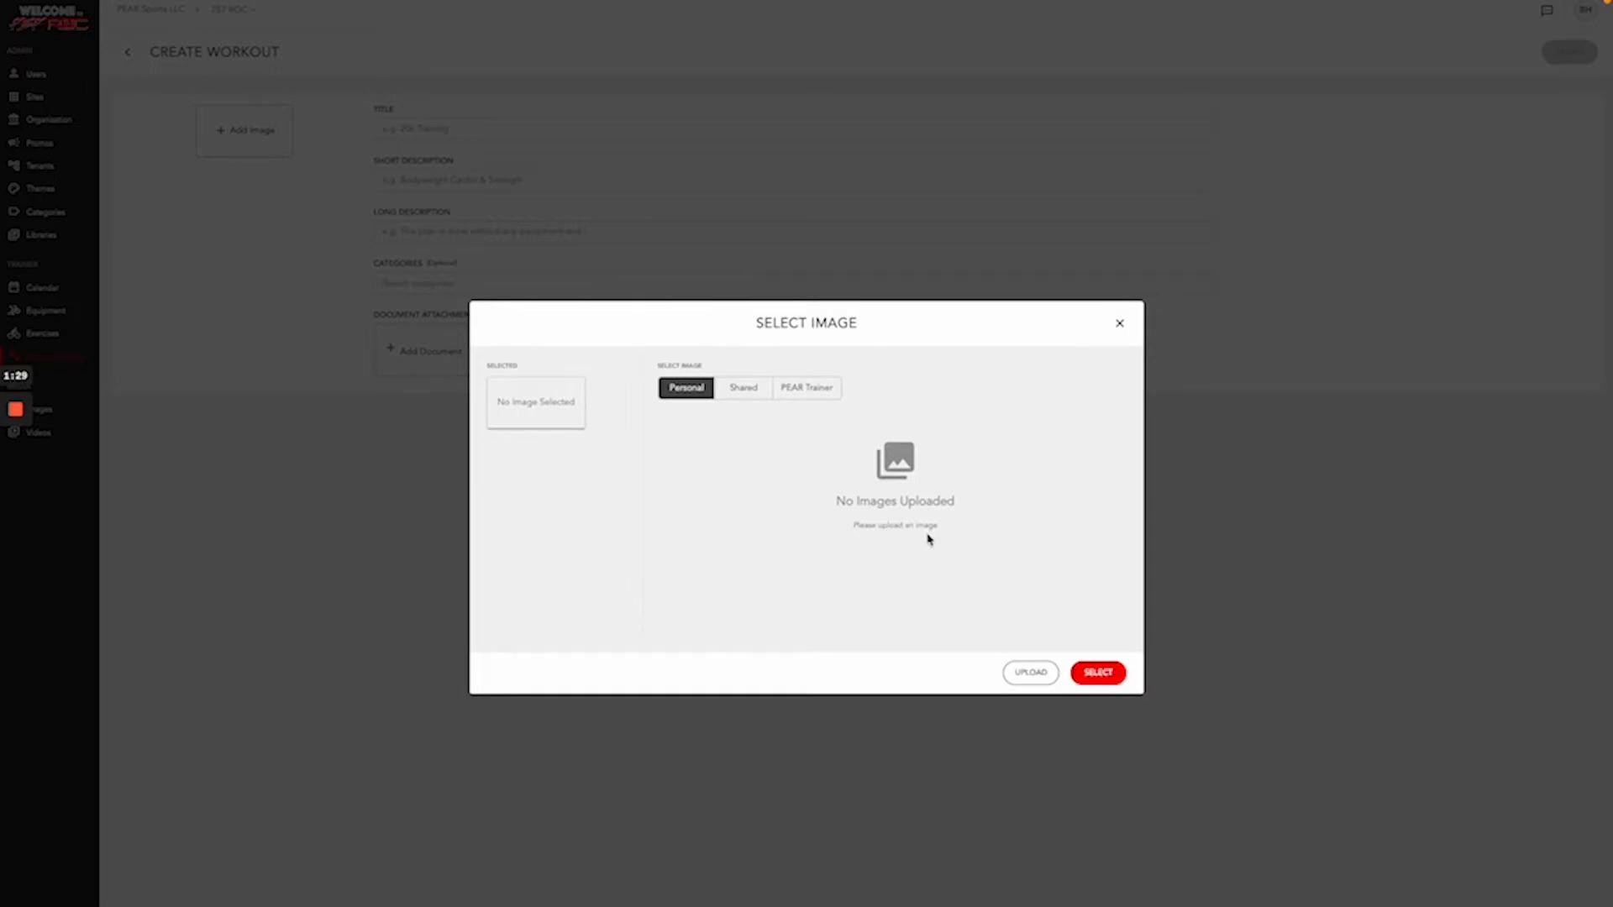
click(729, 389)
click(697, 389)
click(743, 386)
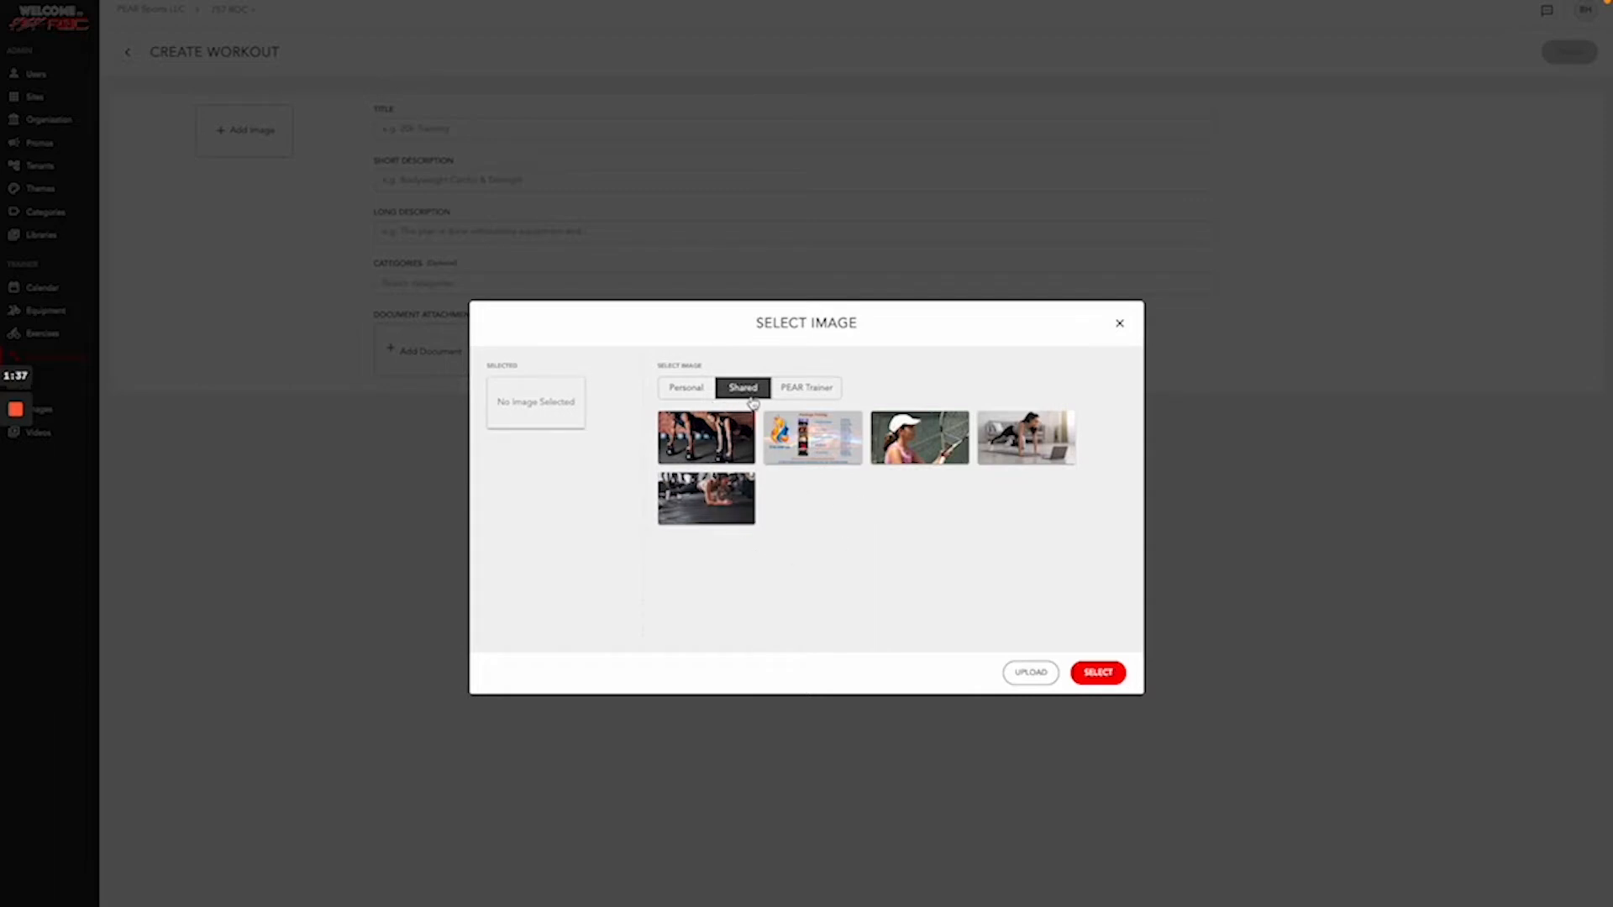
click(819, 391)
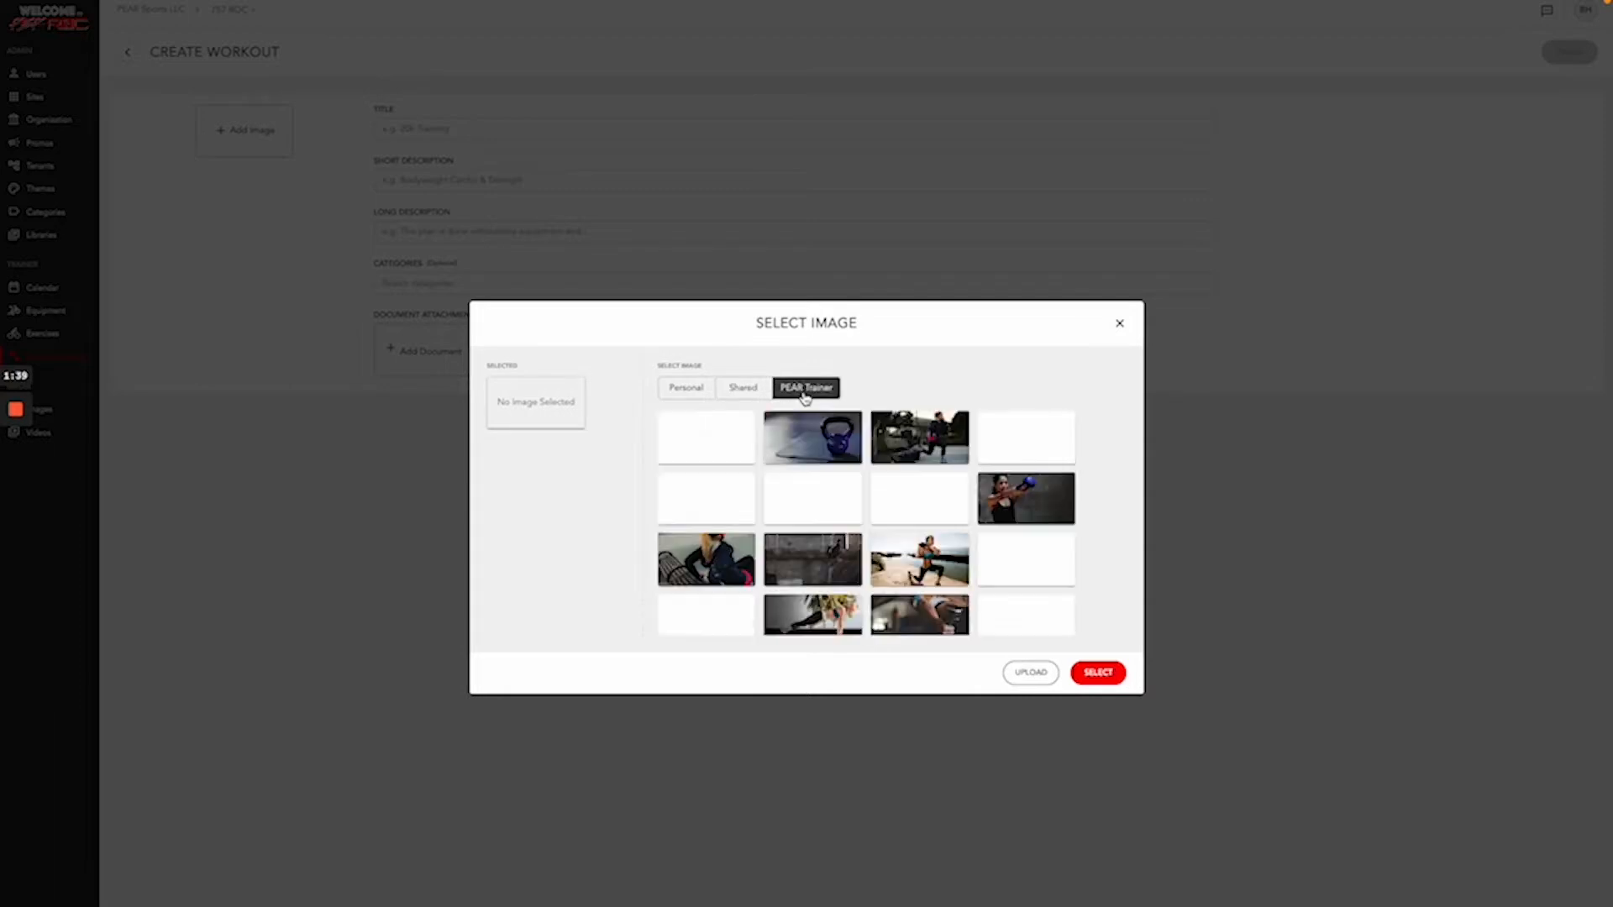
click(739, 390)
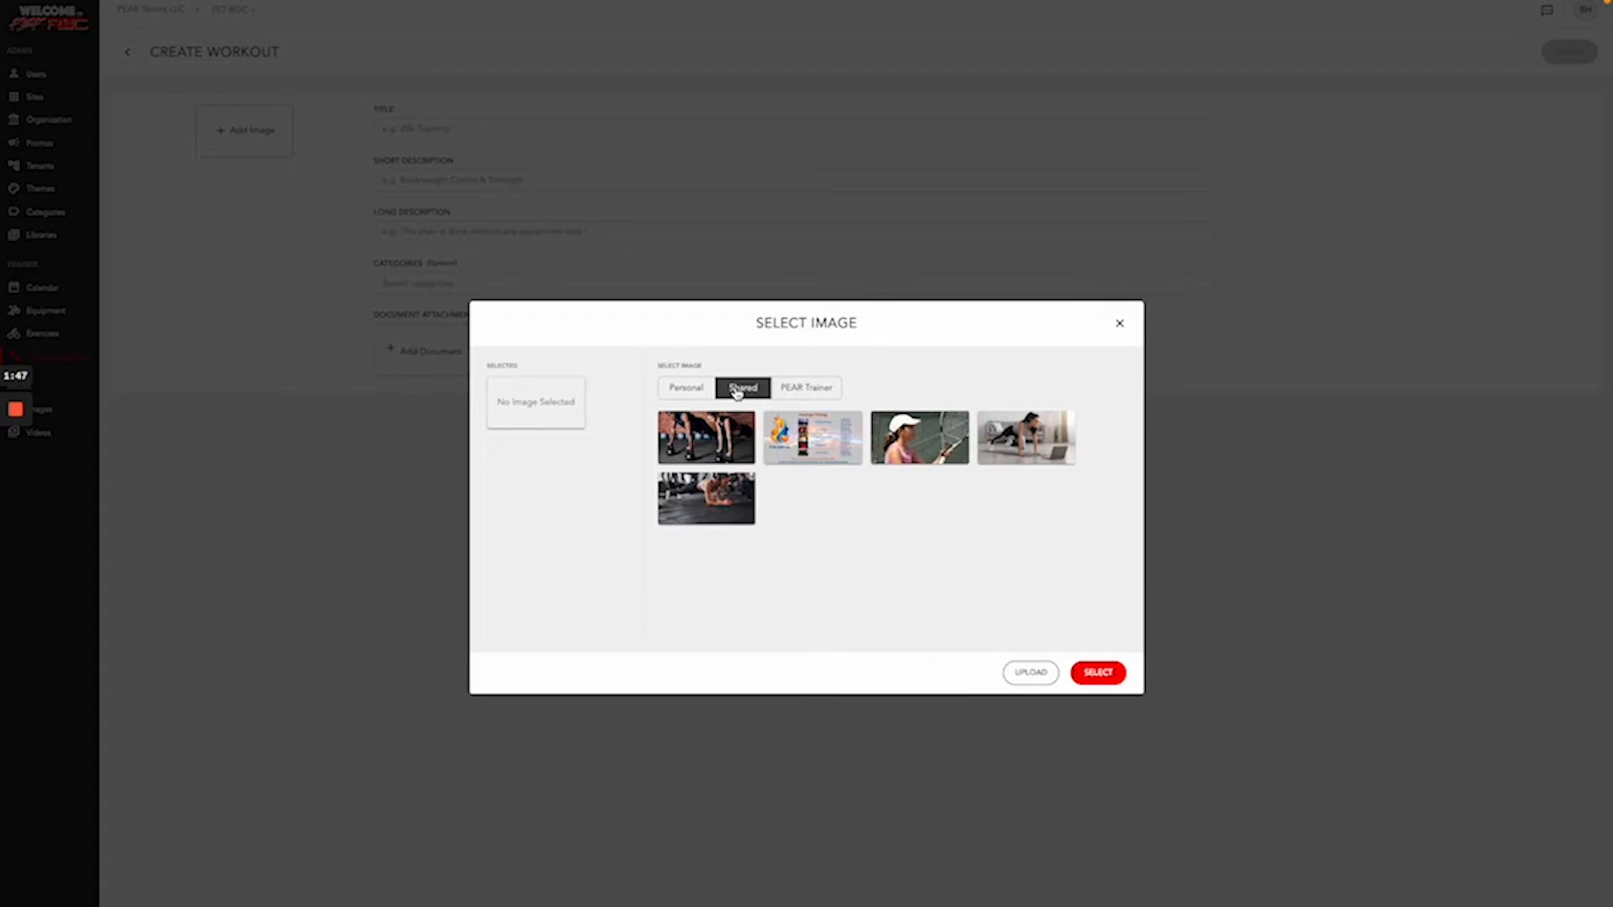
click(690, 497)
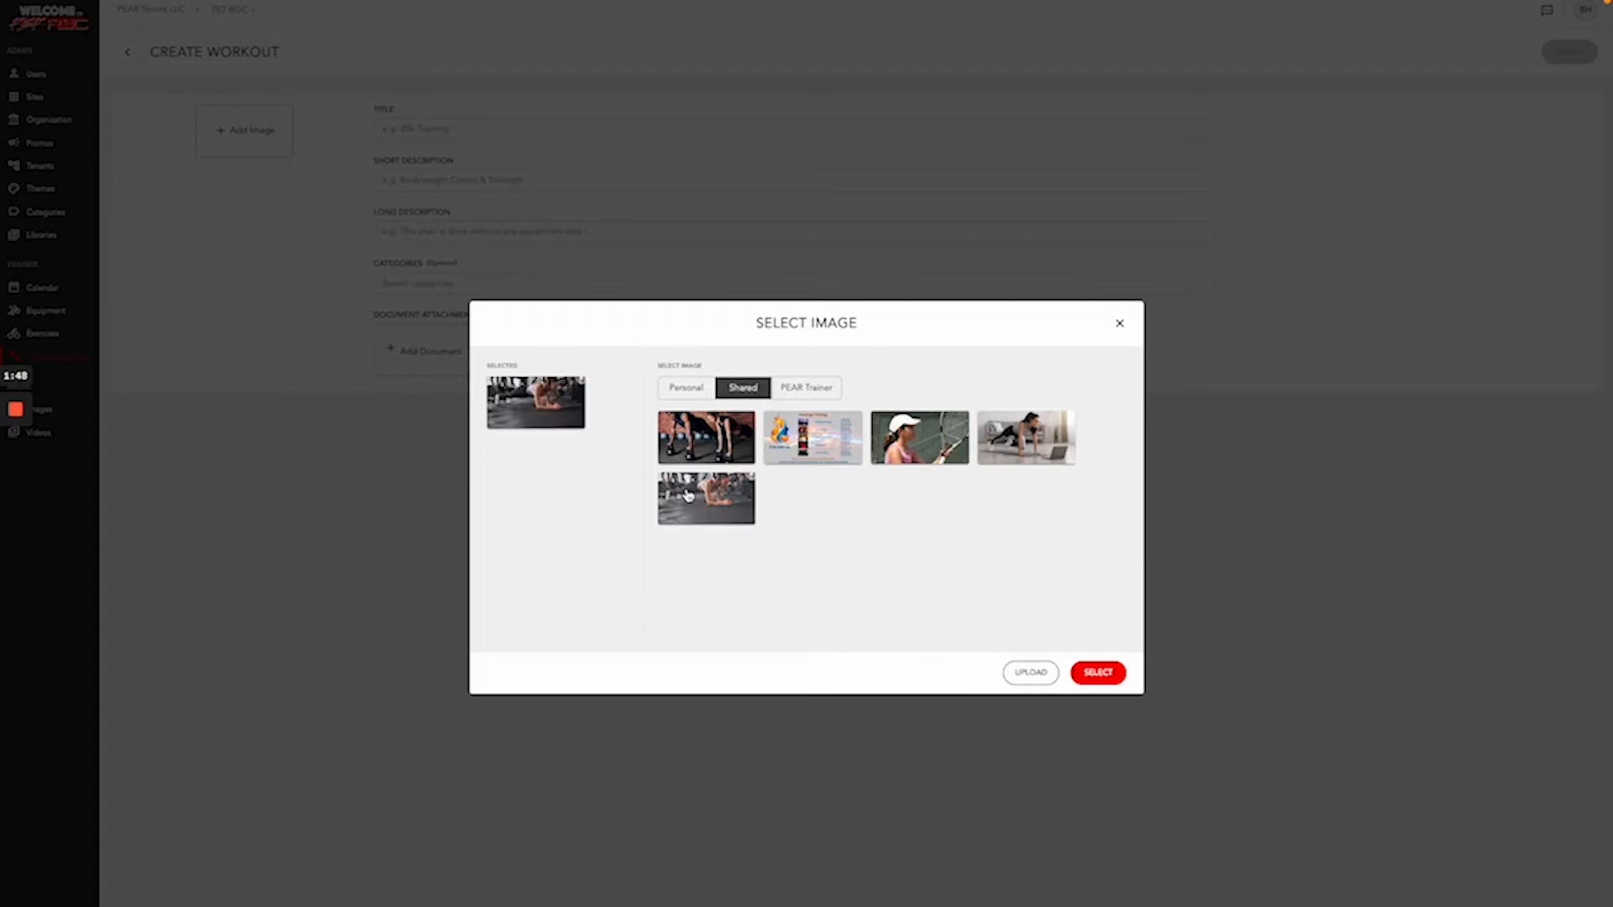
click(1115, 677)
click(393, 126)
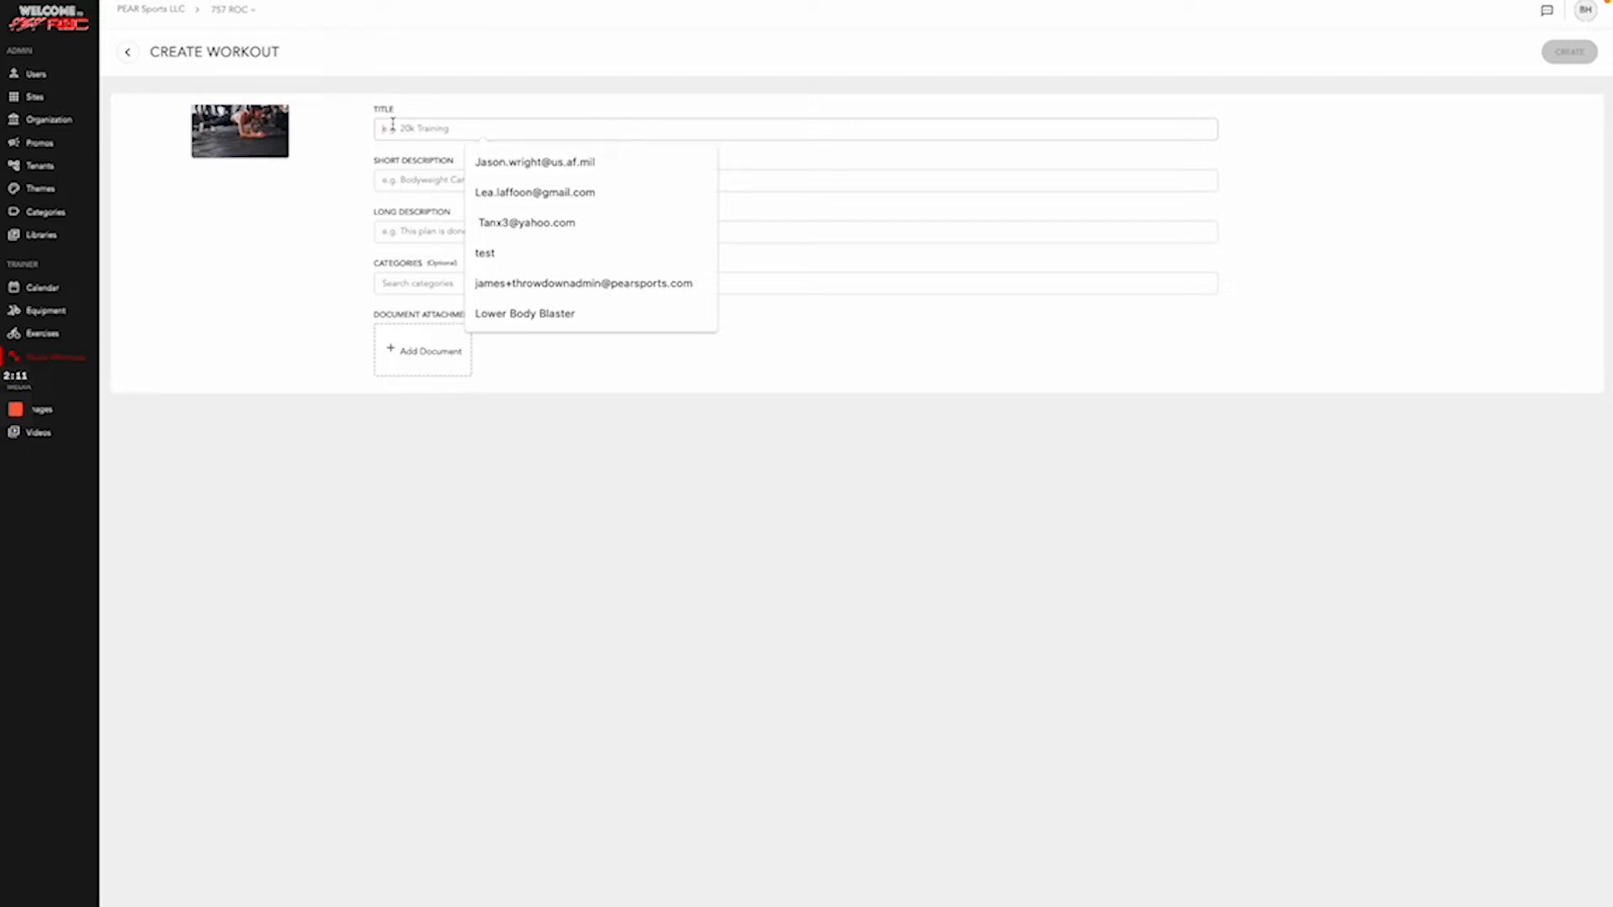
- Enter title 'Demo Workout', short description 'Overview' and long description 'More Detailed'
text(Demo)
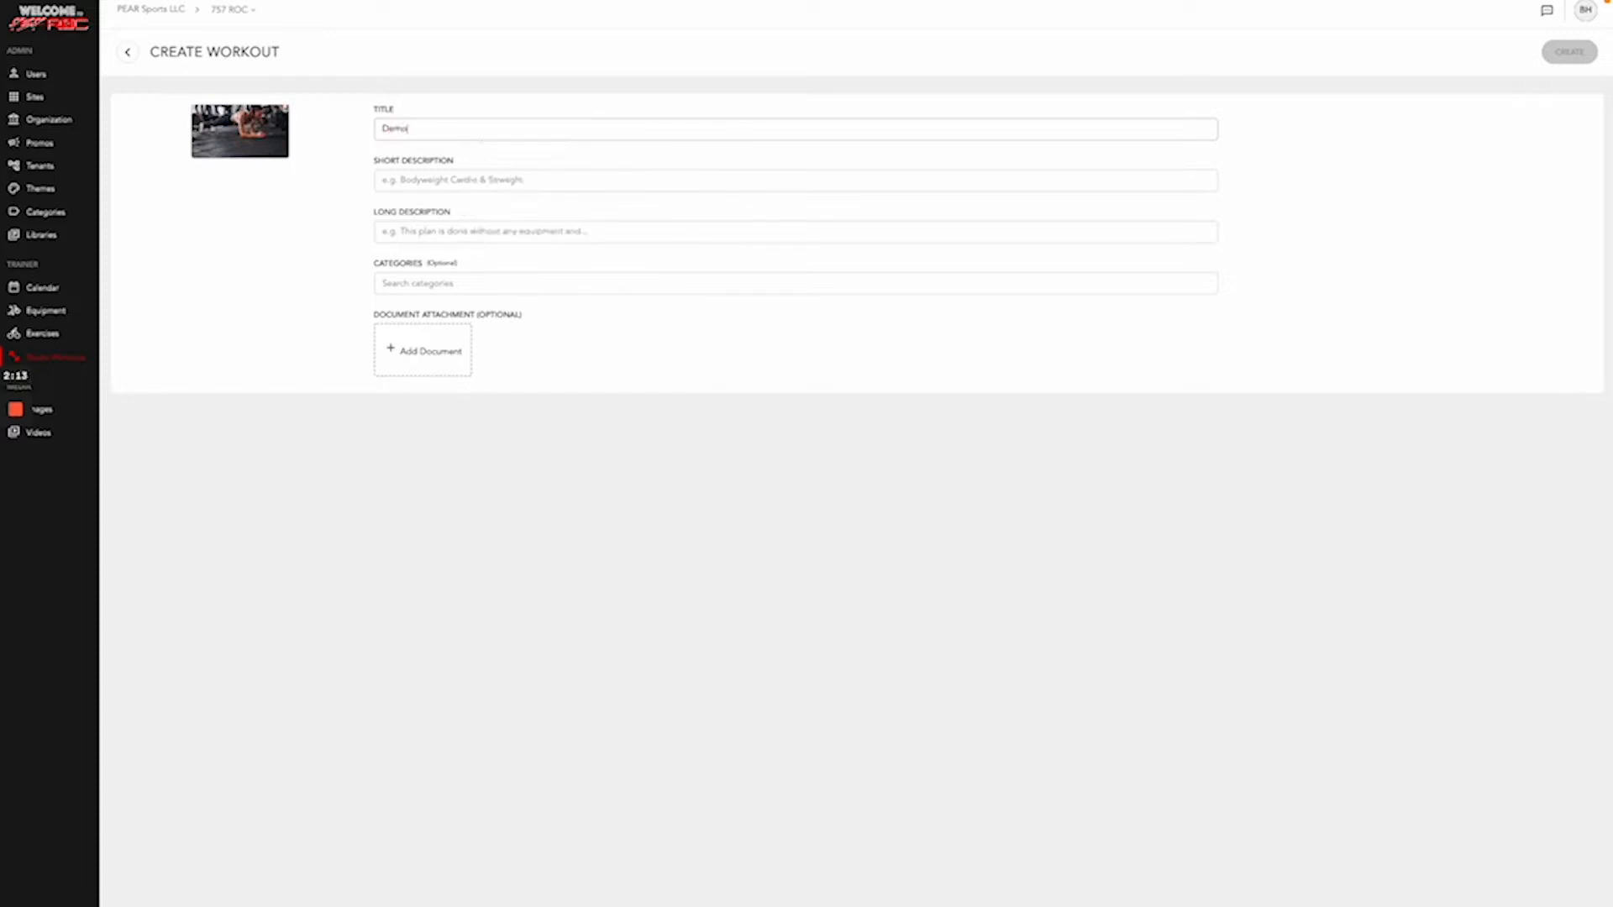
text( Workout)
click(390, 179)
text(Shor)
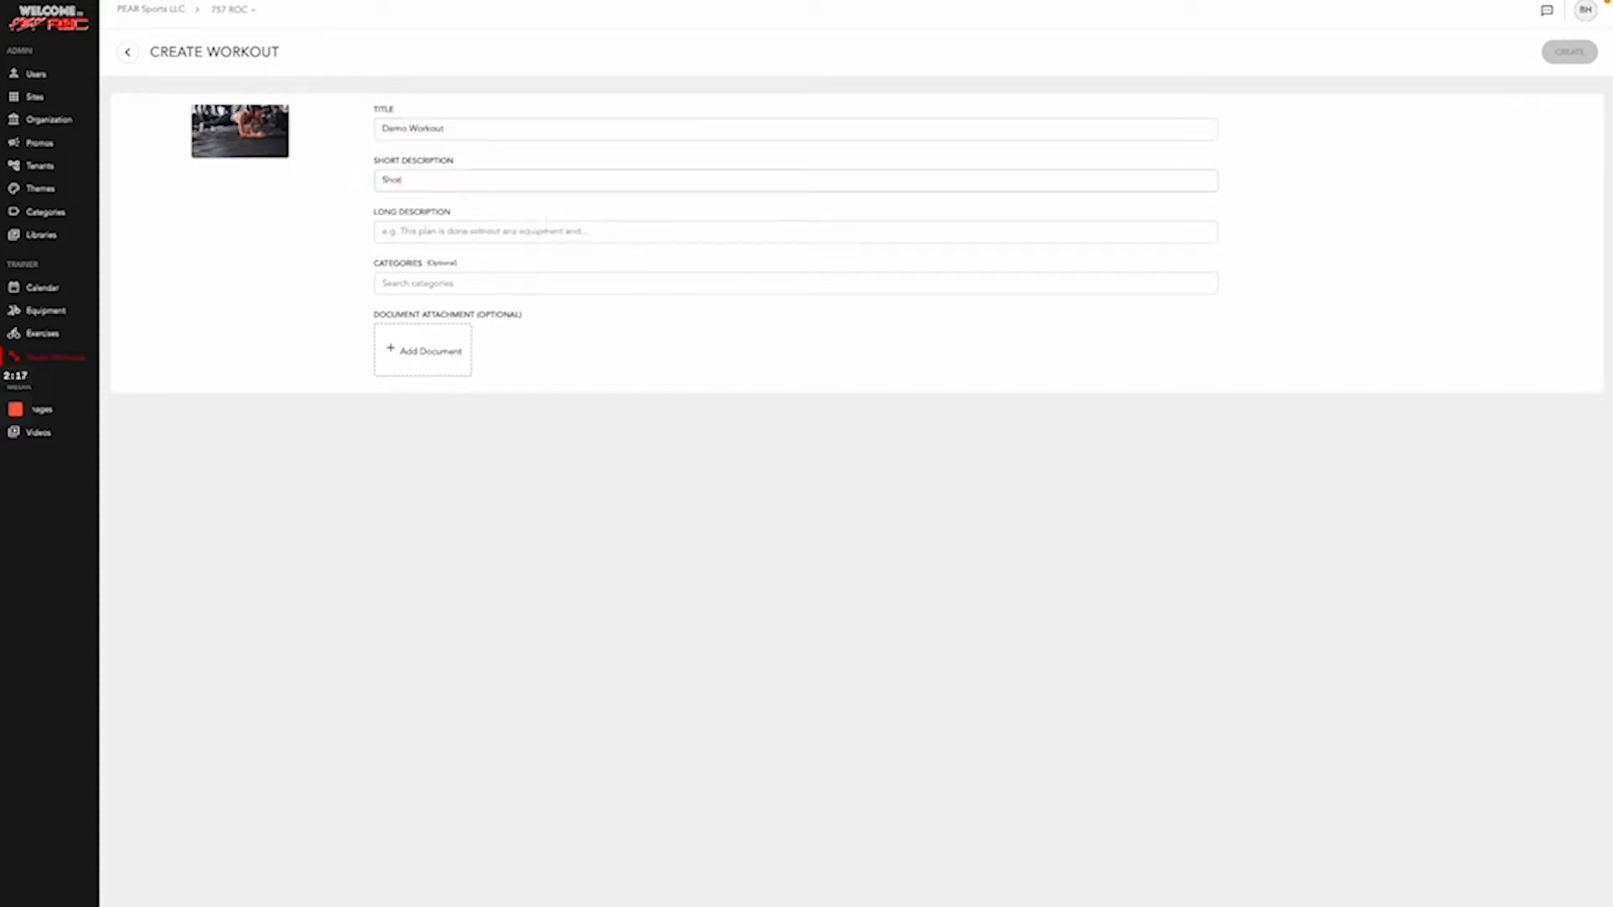
key(BackSpace)
key(BackSpace)
key(BackSpace)
key(BackSpace)
text(Overview)
key(Tab)
text(More)
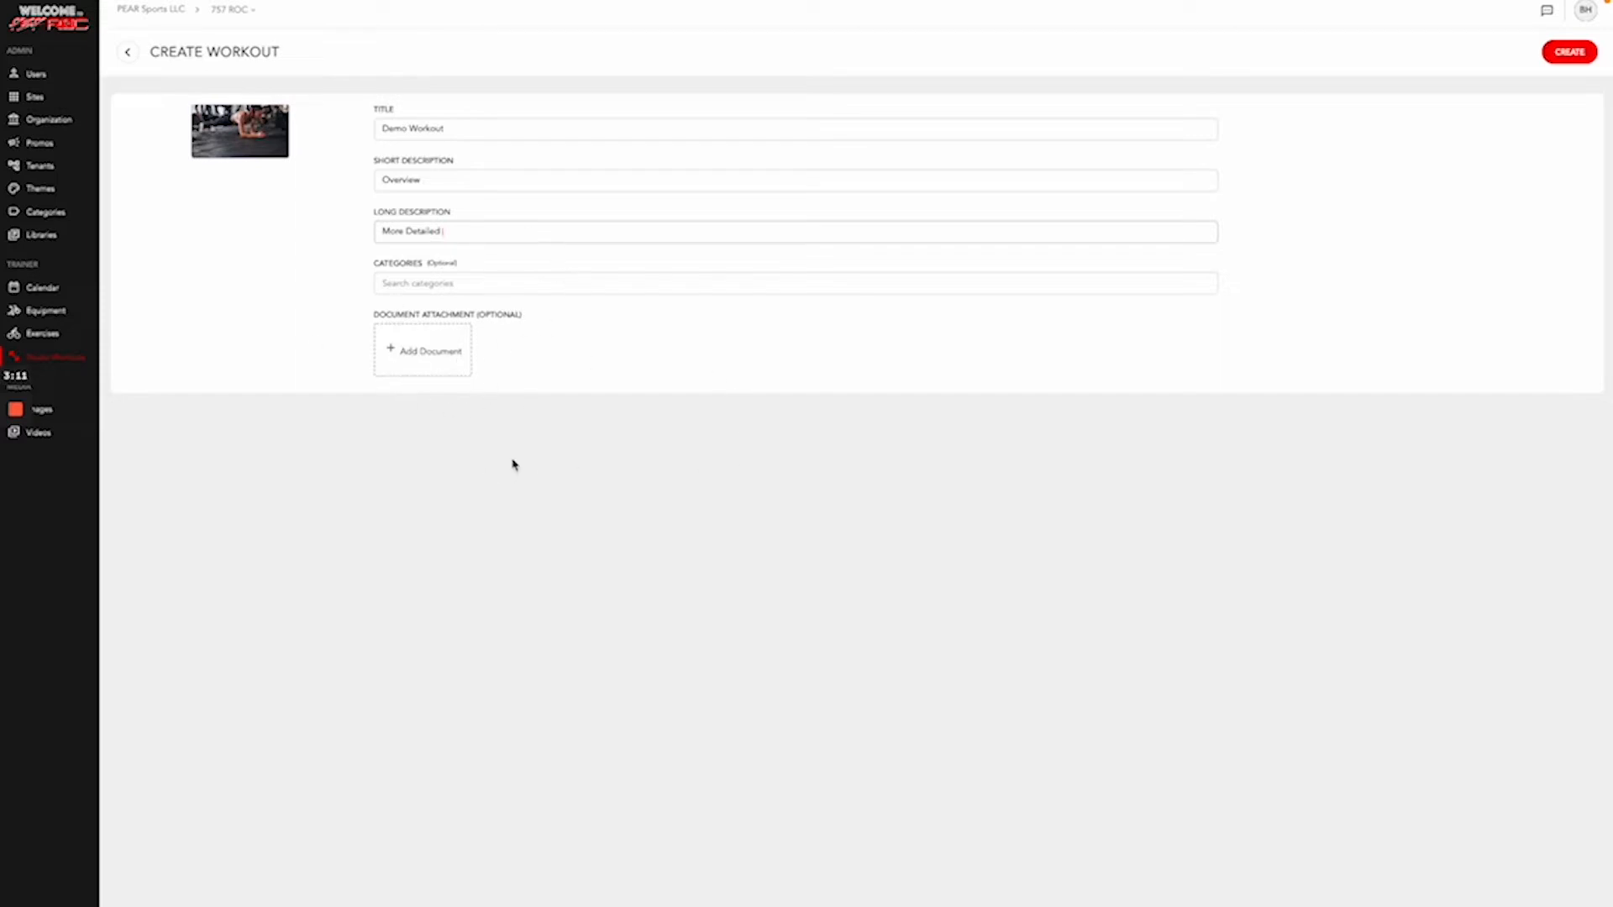
- Create the Demo Workout and browse the Content and PEAR Studio libraries before returning to Shared Exercises
click(1571, 52)
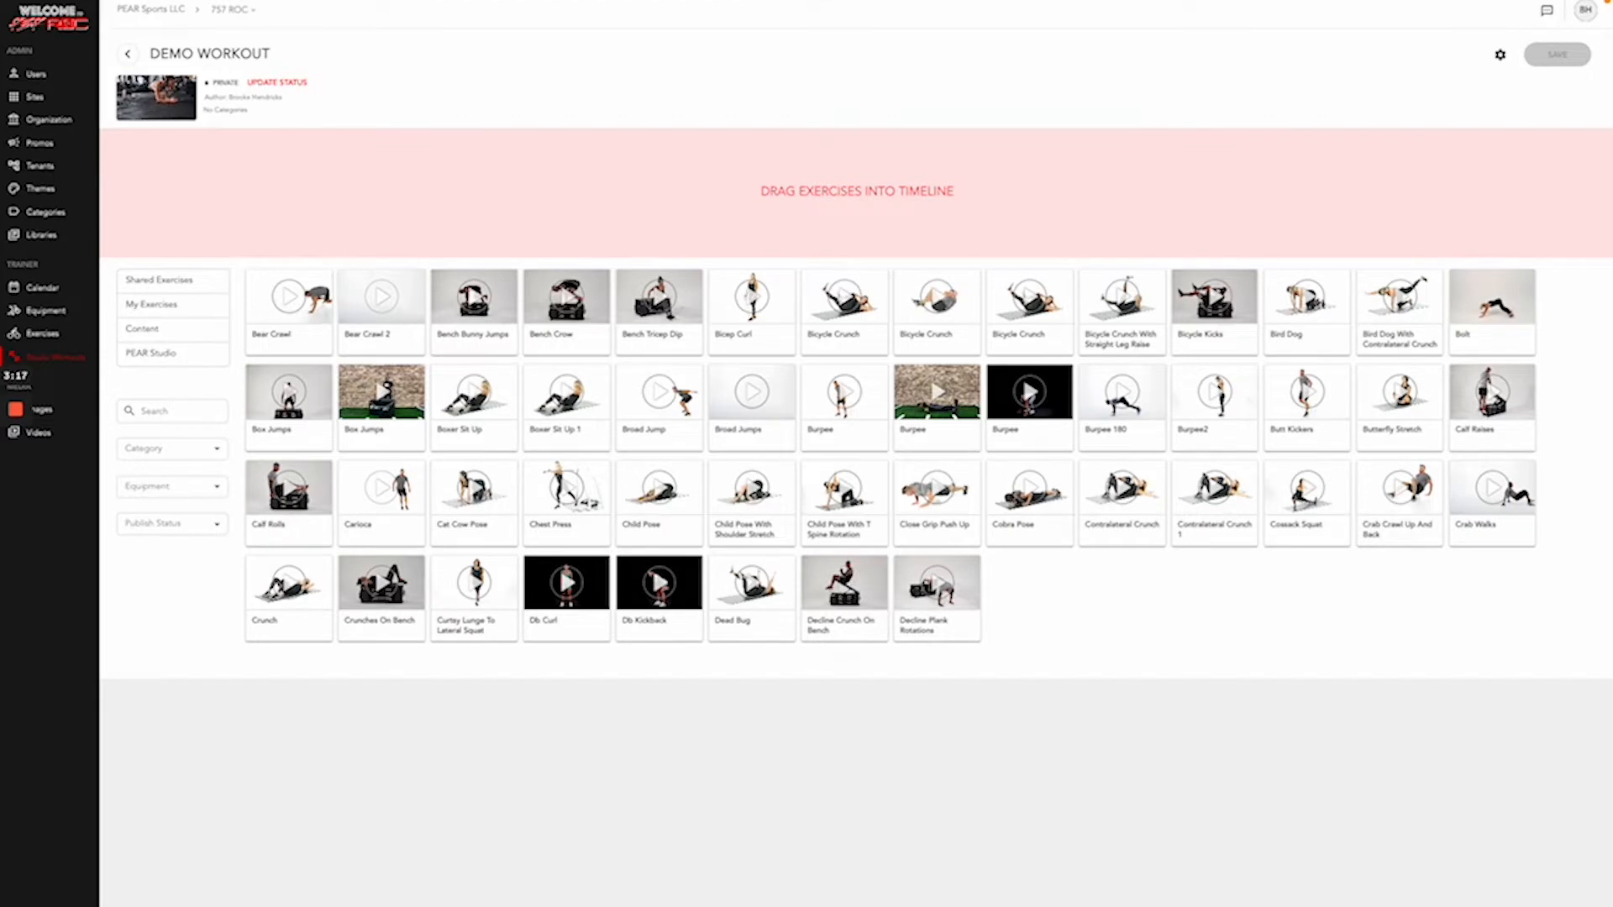
click(183, 287)
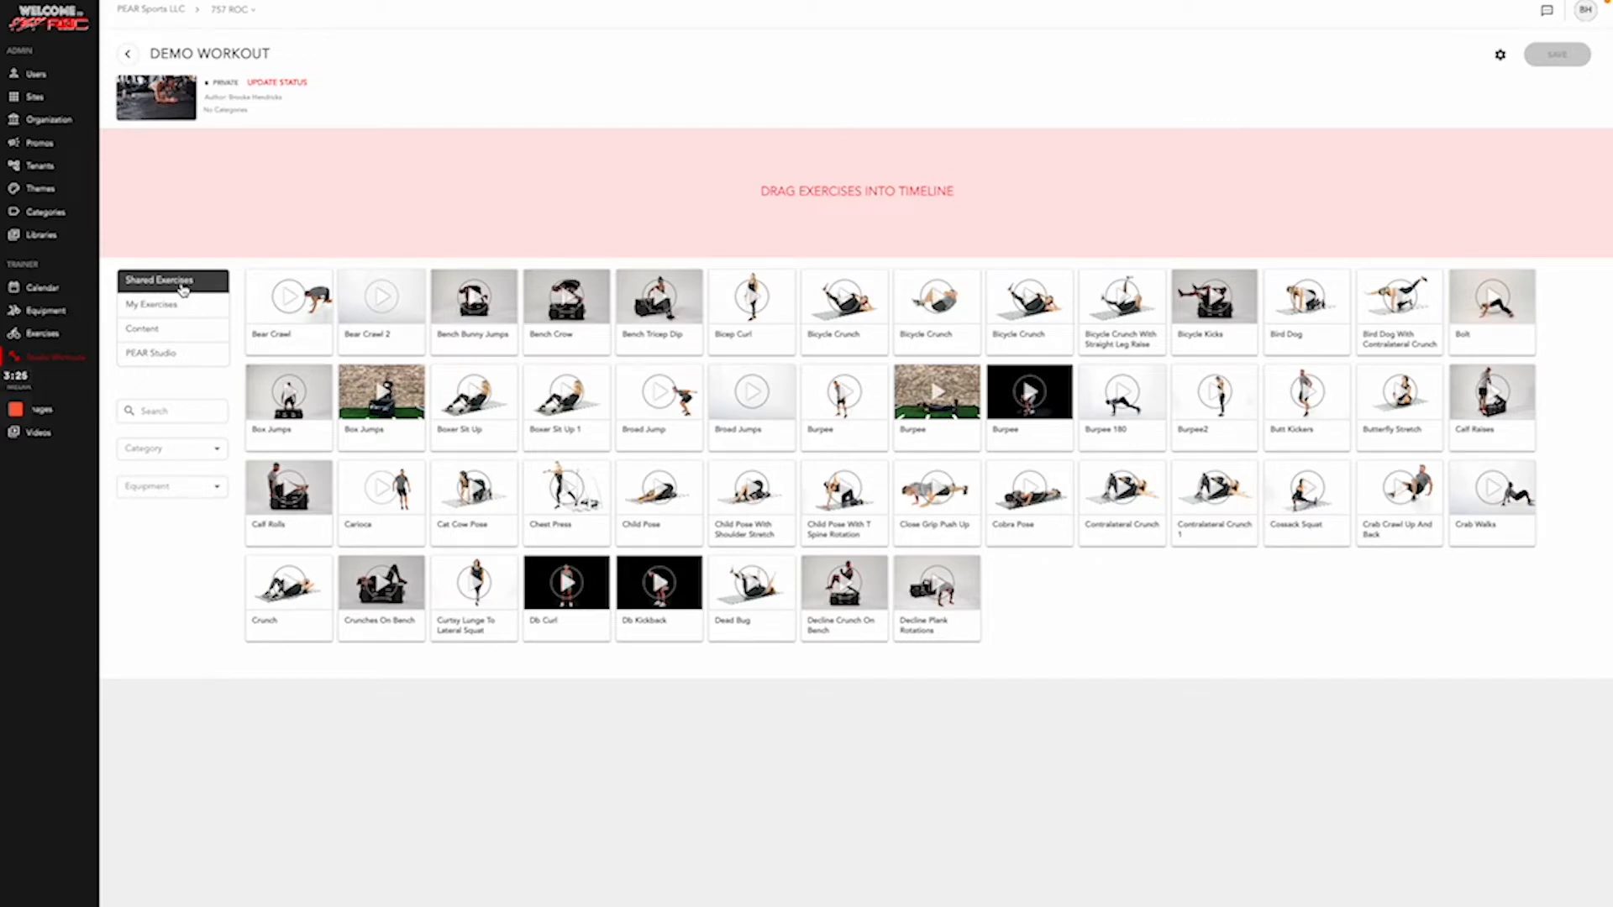
click(171, 333)
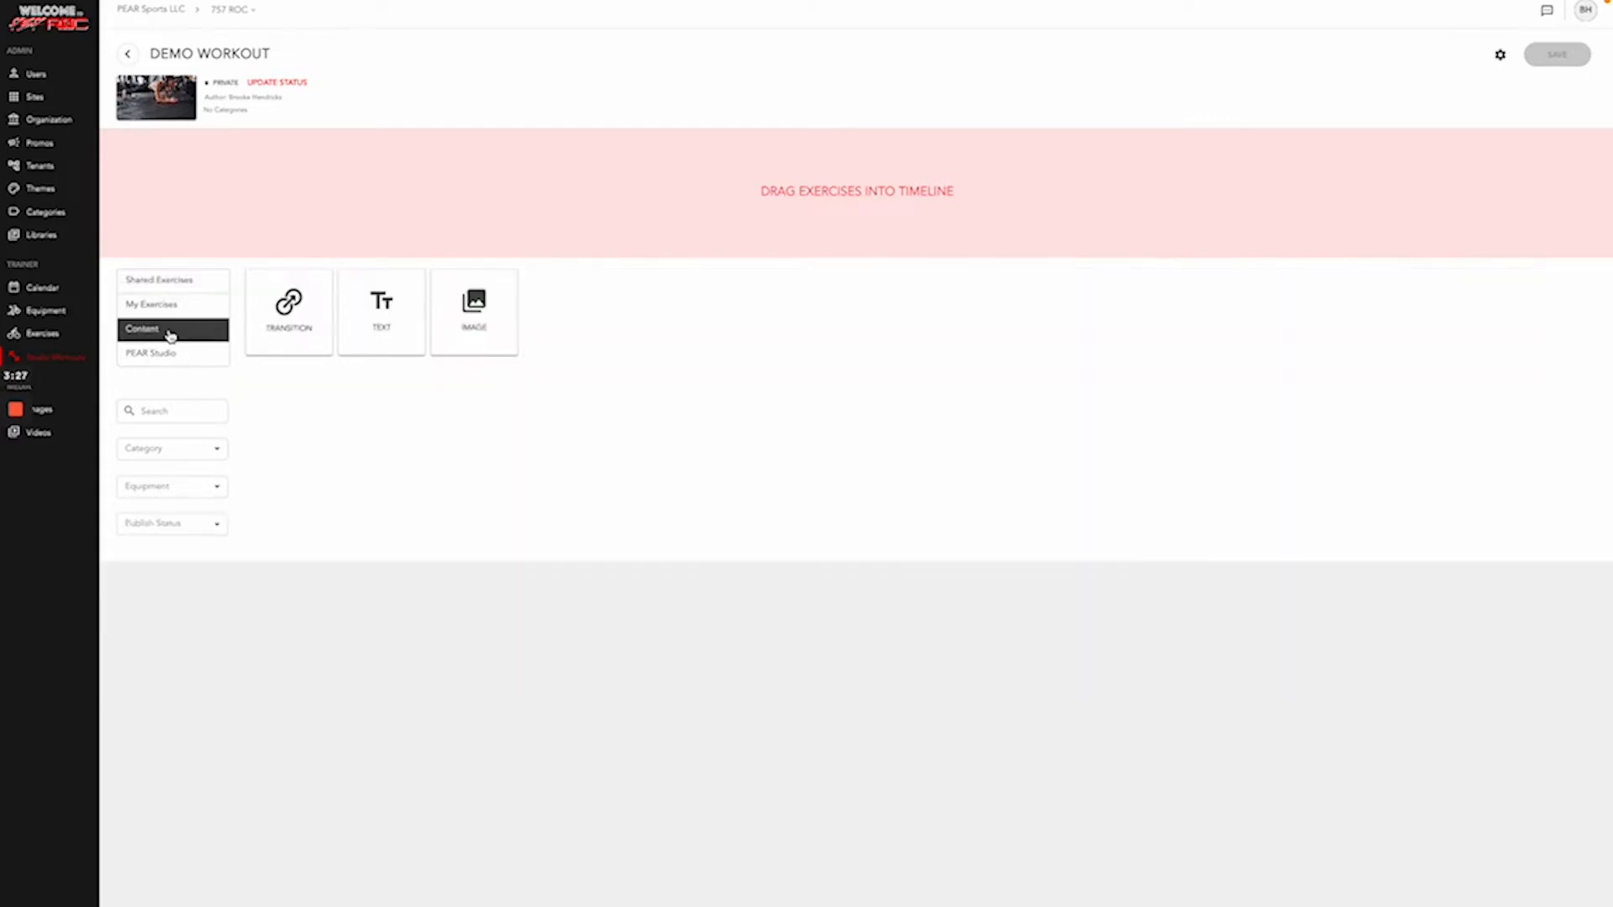
click(181, 356)
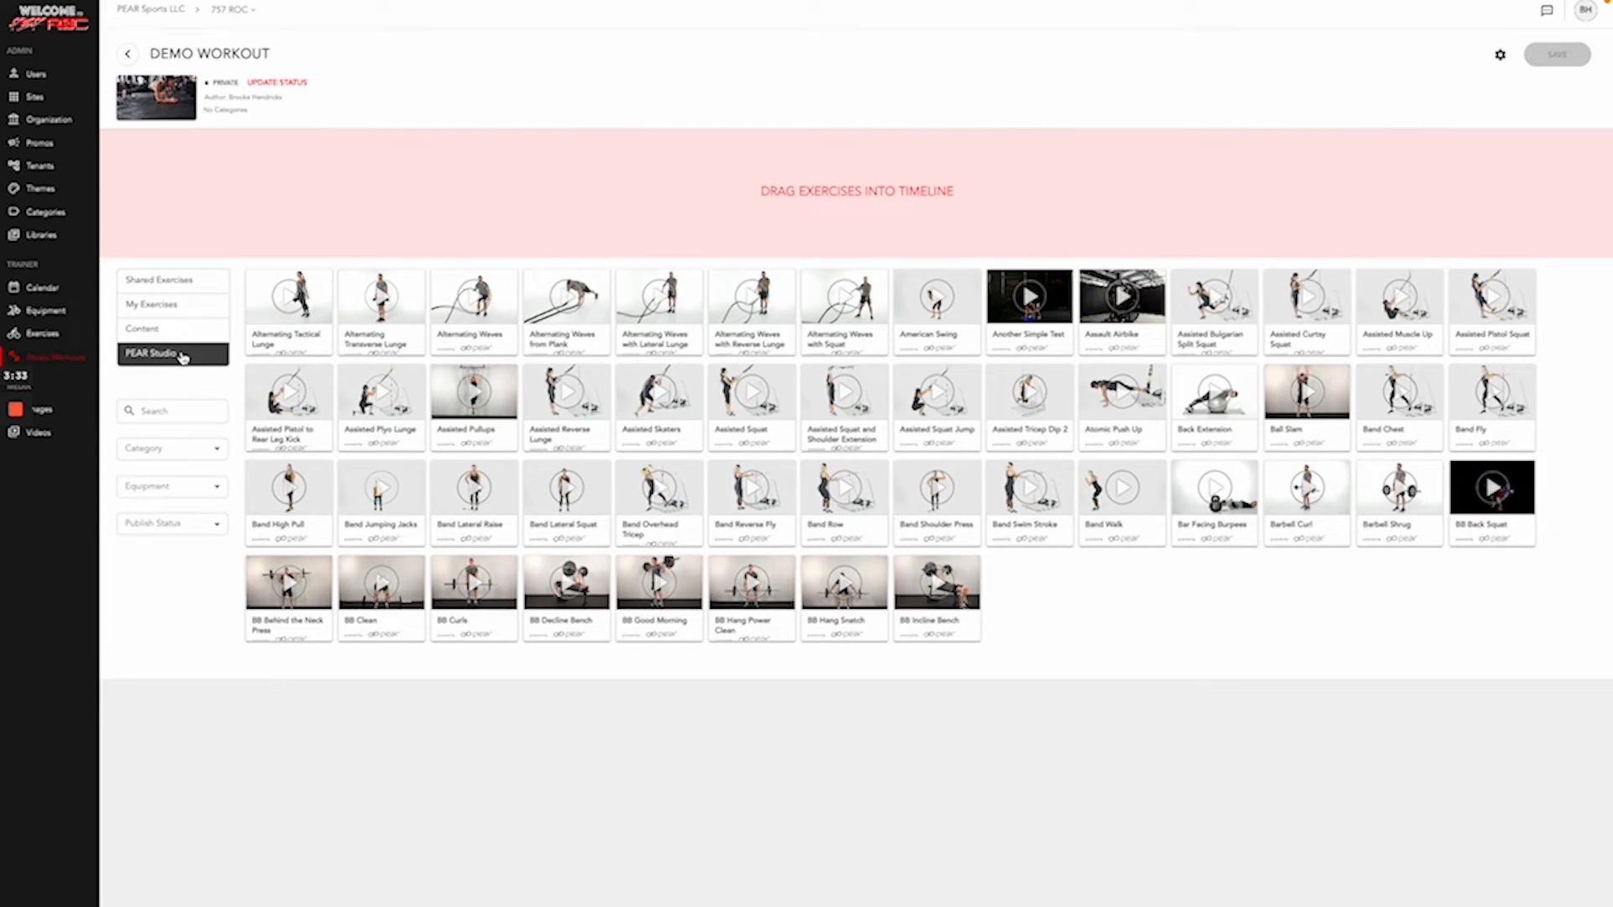
click(182, 336)
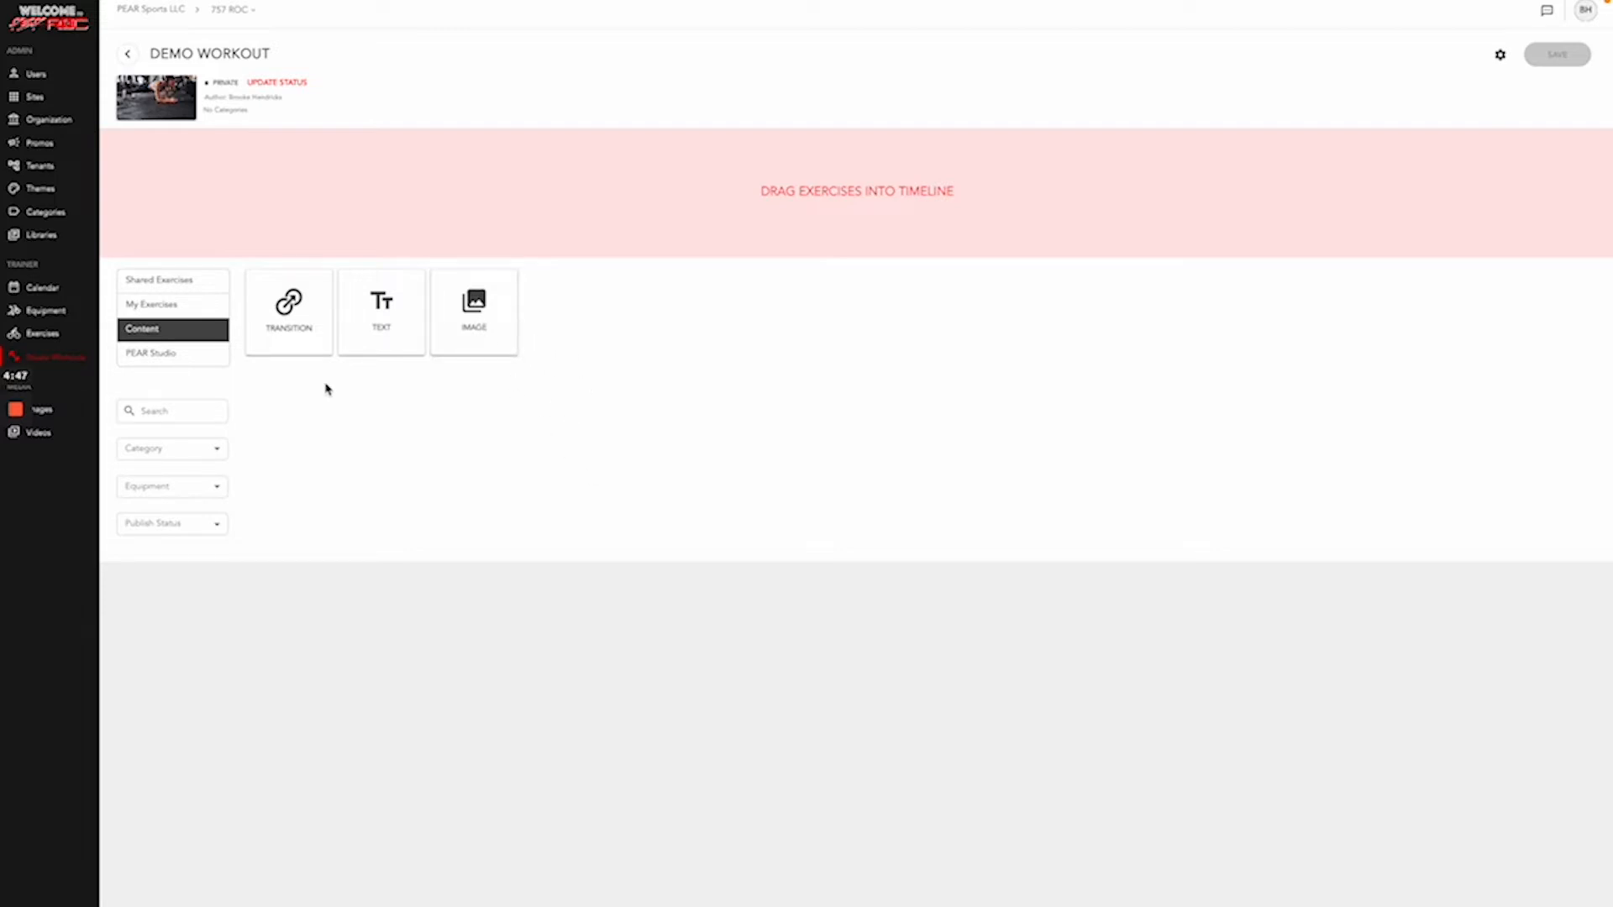
click(198, 283)
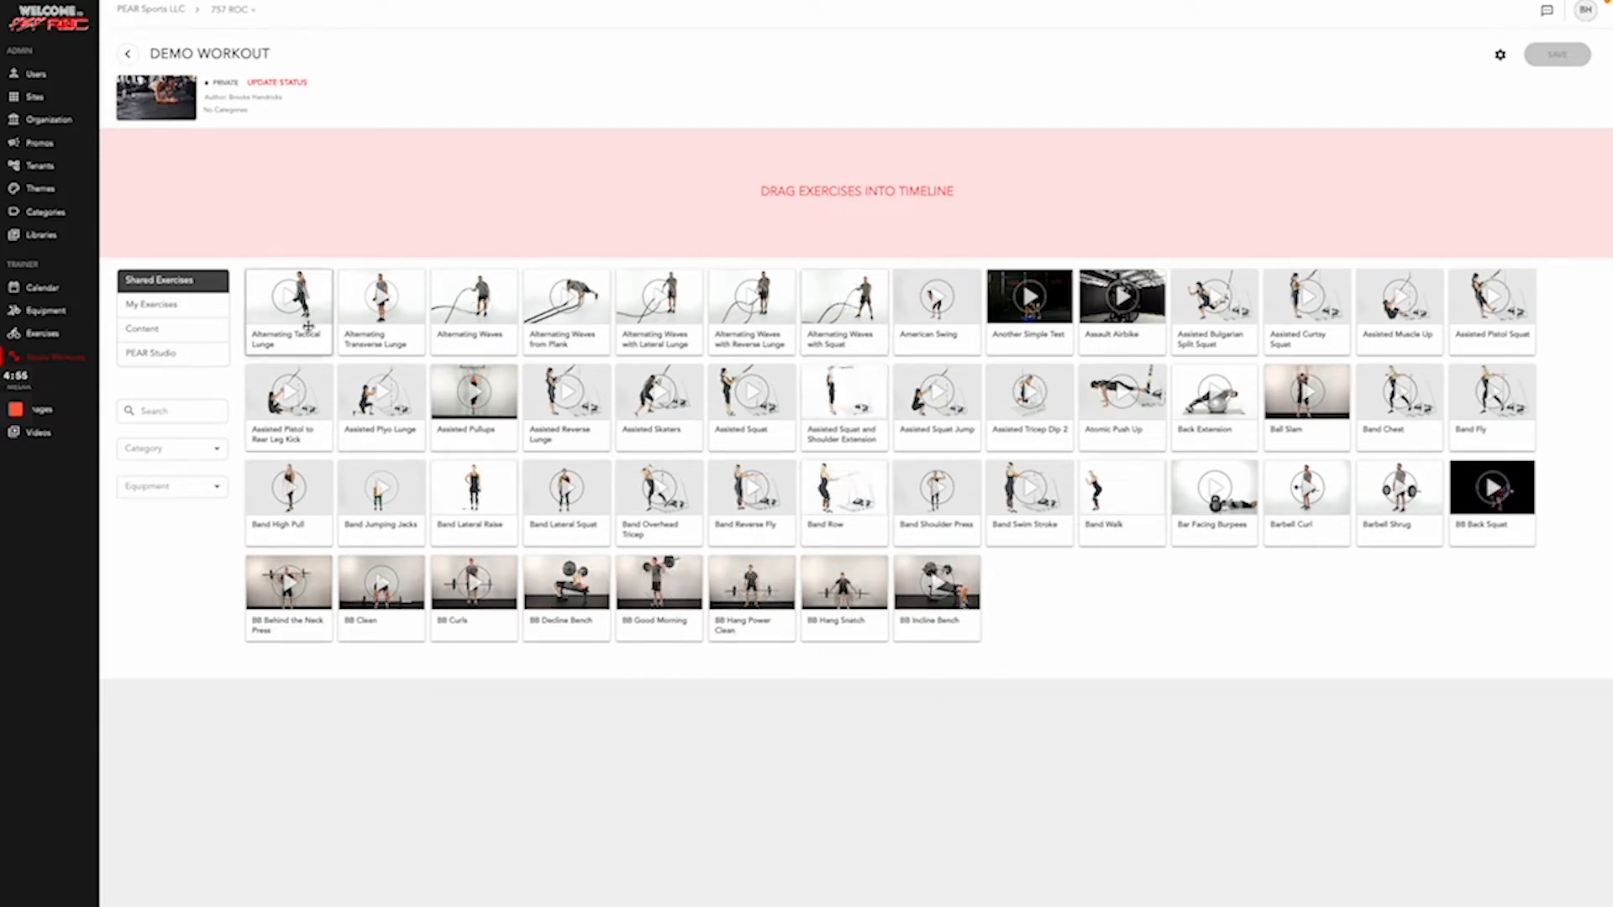
- Add Alternating Waves, Band Walk, BB Decline Bench, Barbell Shrug and Assisted Pistol Squat to the timeline
drag(490, 332, 168, 185)
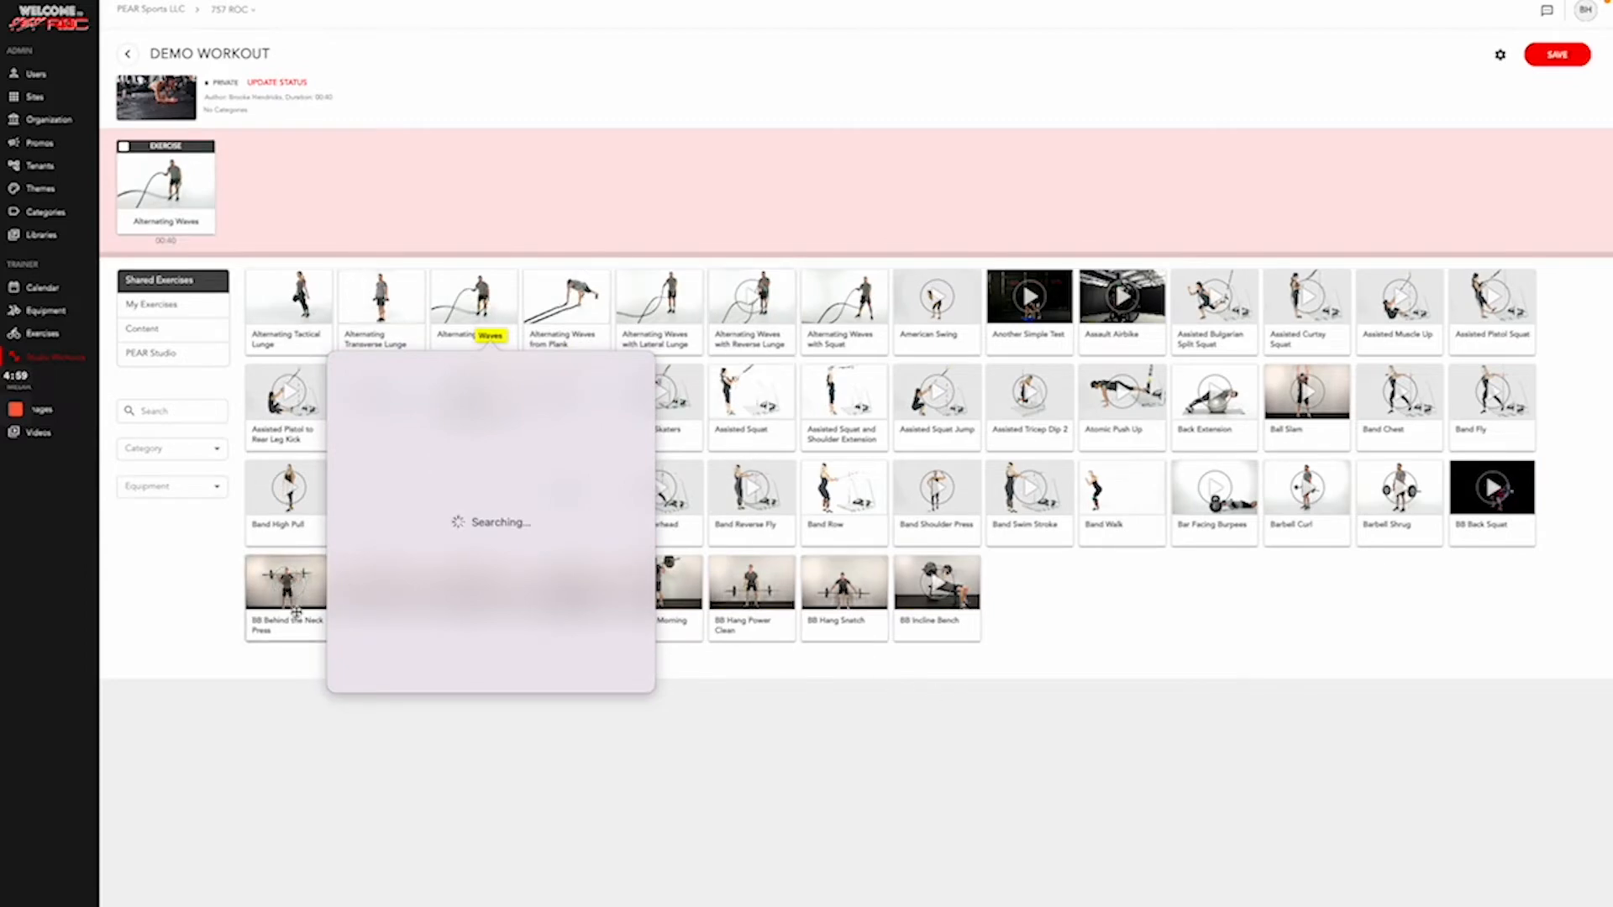
click(677, 749)
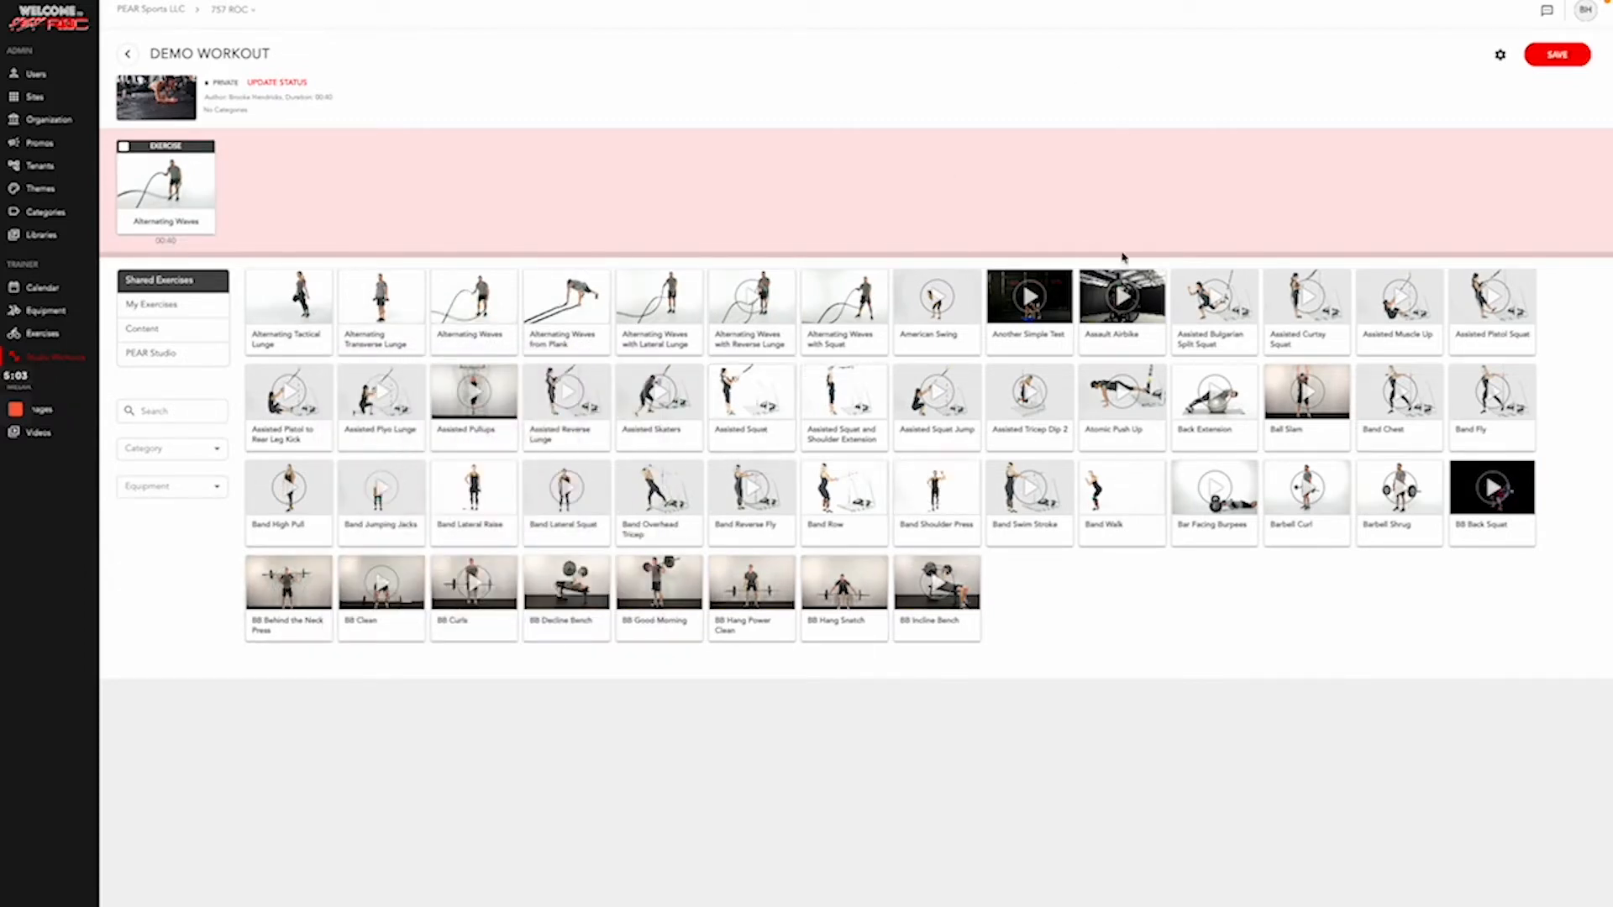
drag(1129, 527, 723, 220)
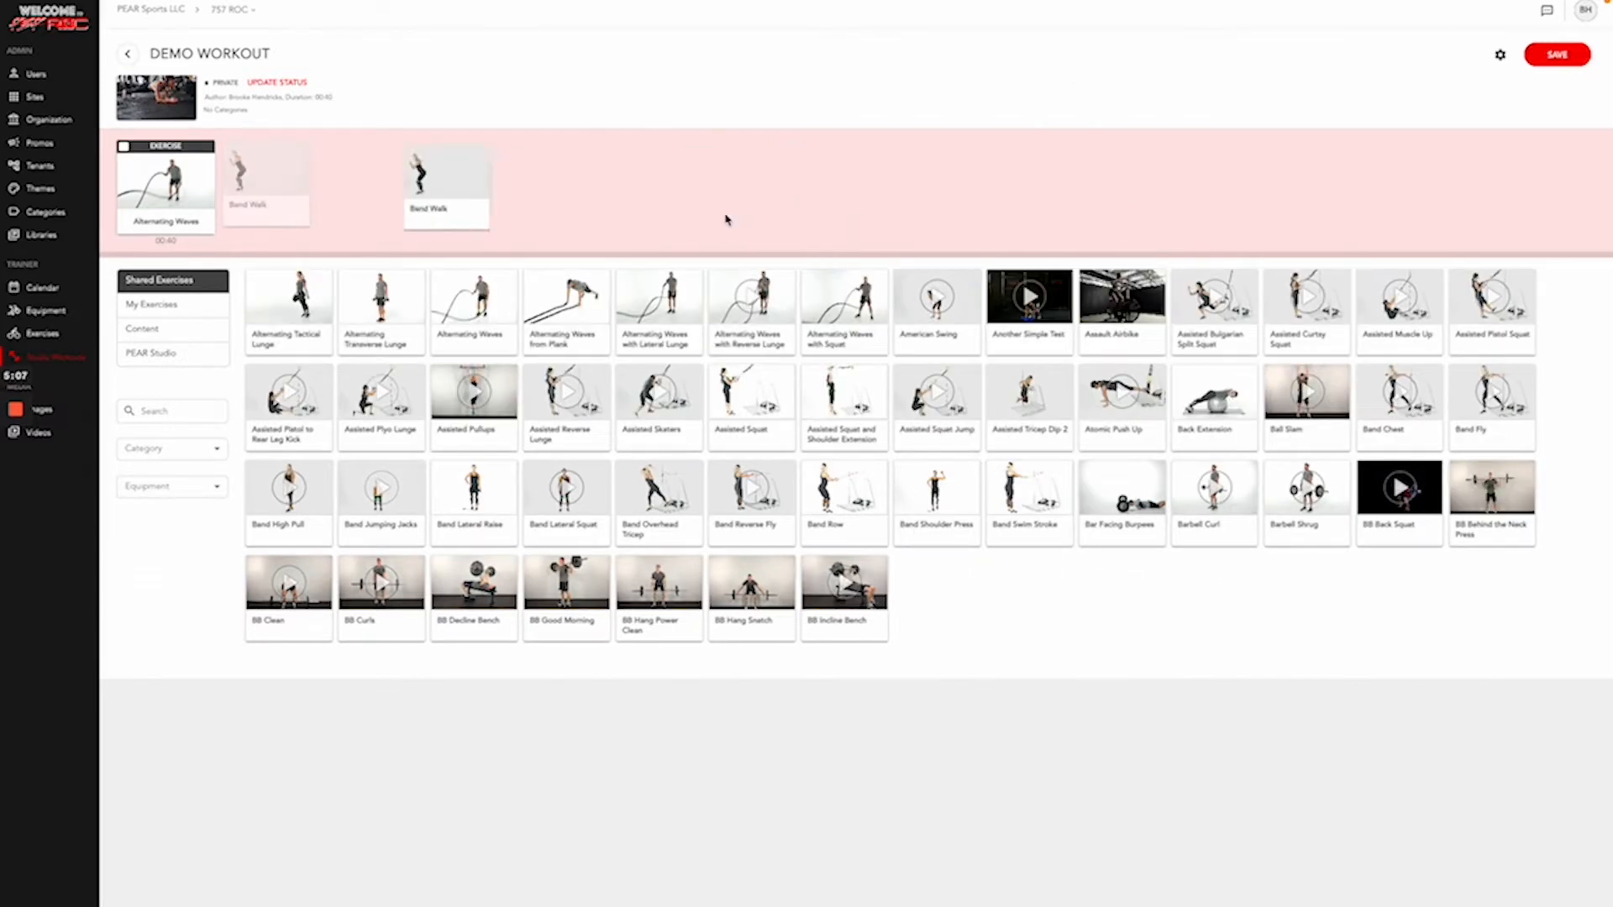
drag(594, 627, 457, 212)
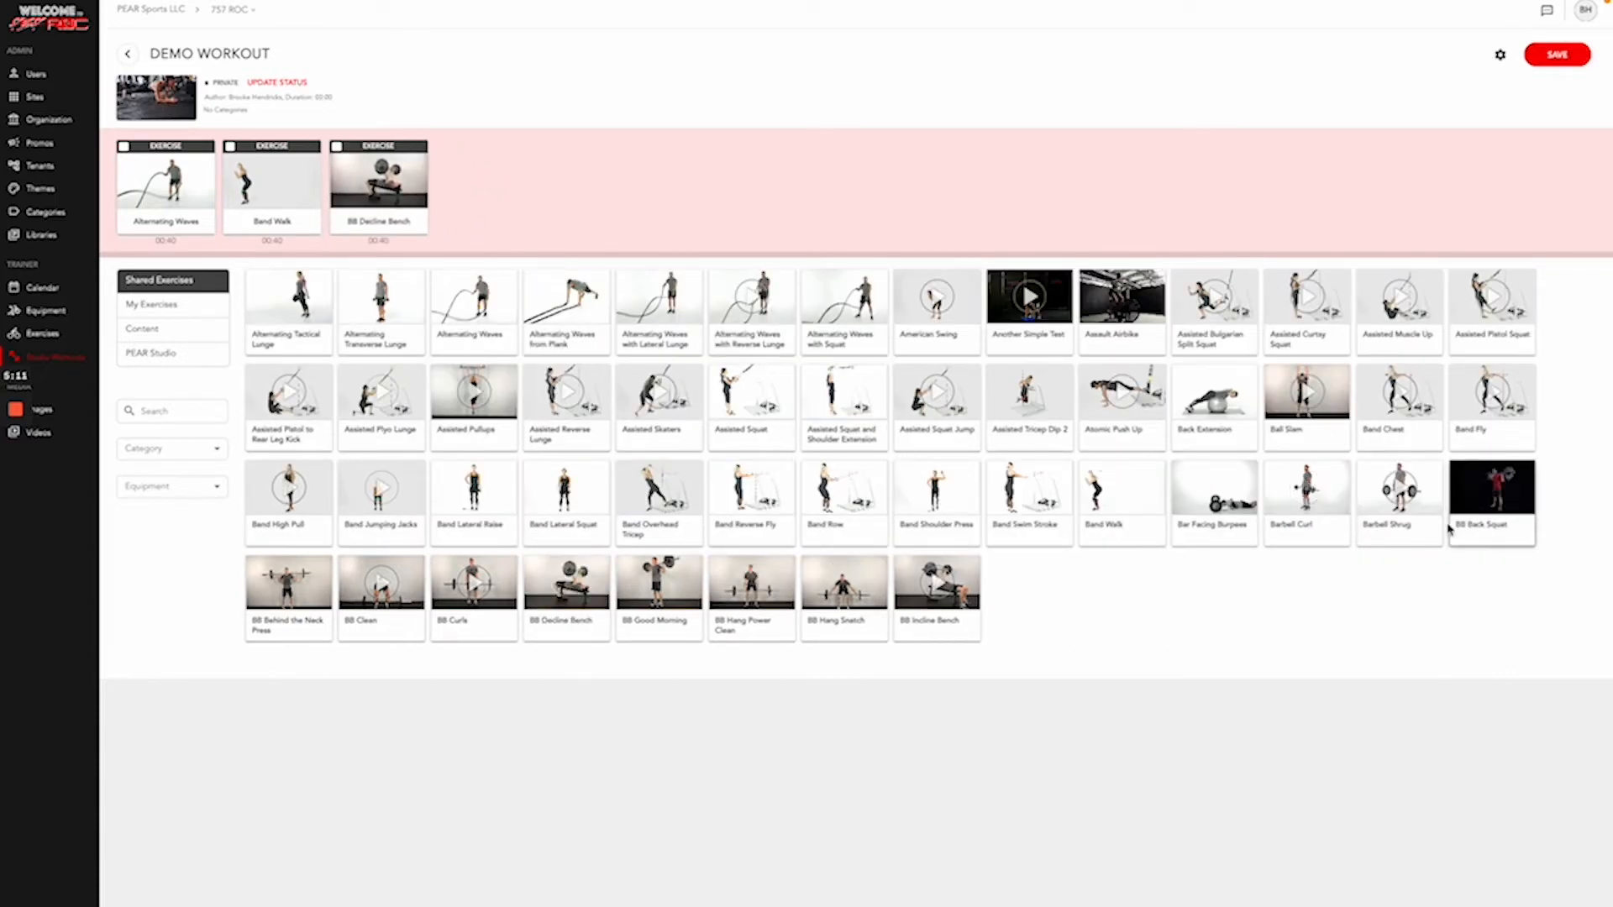
drag(1421, 528, 764, 212)
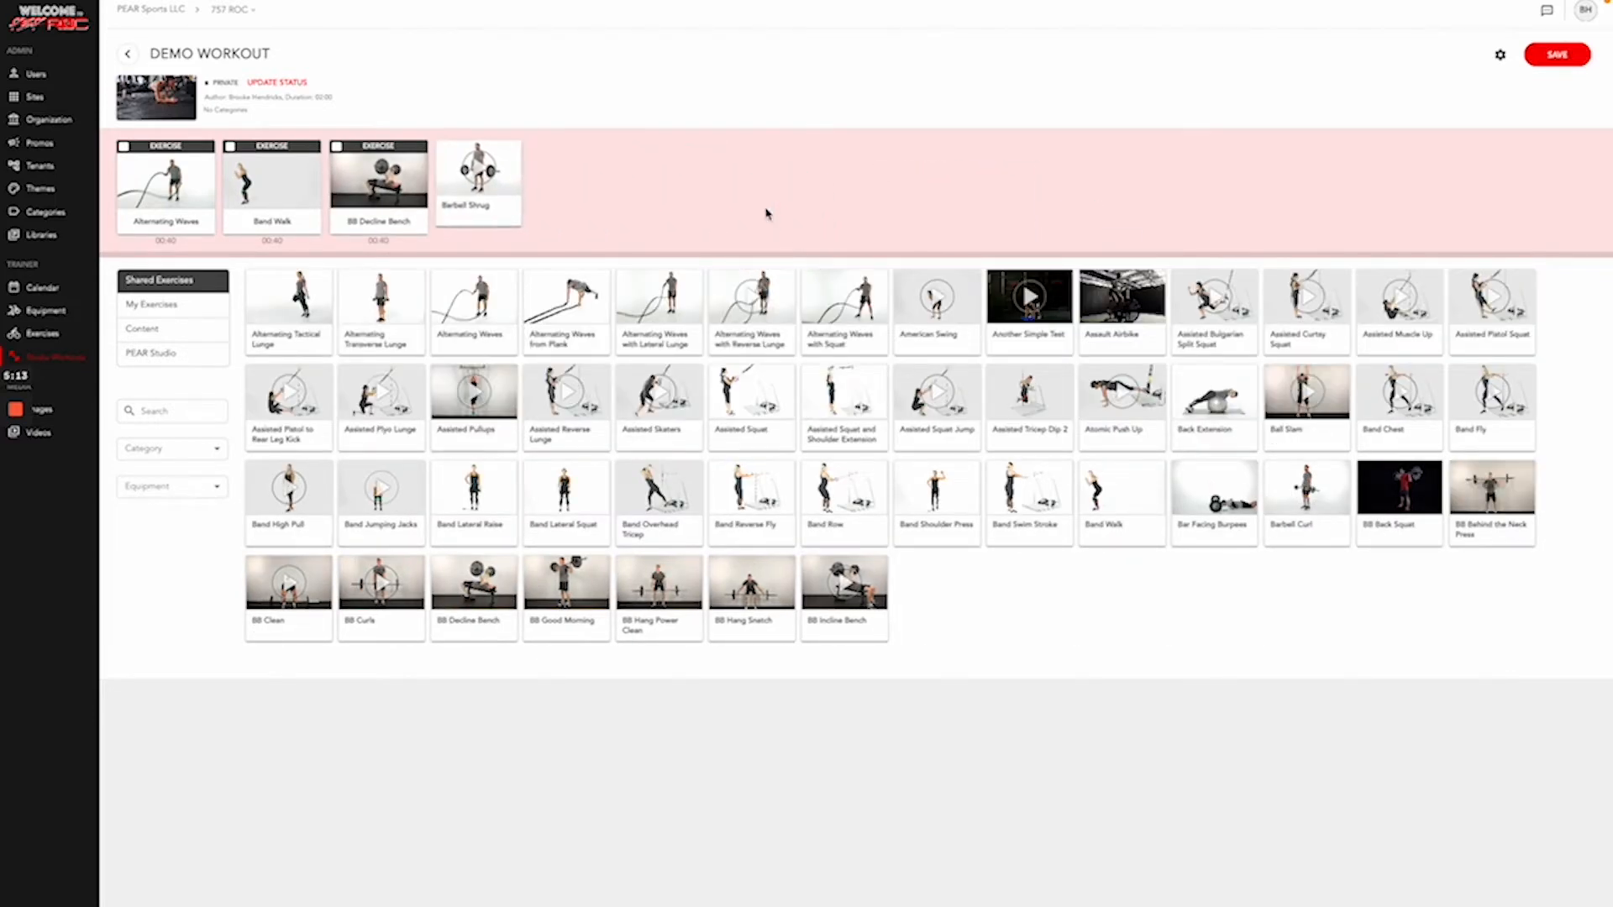
drag(1475, 309, 748, 180)
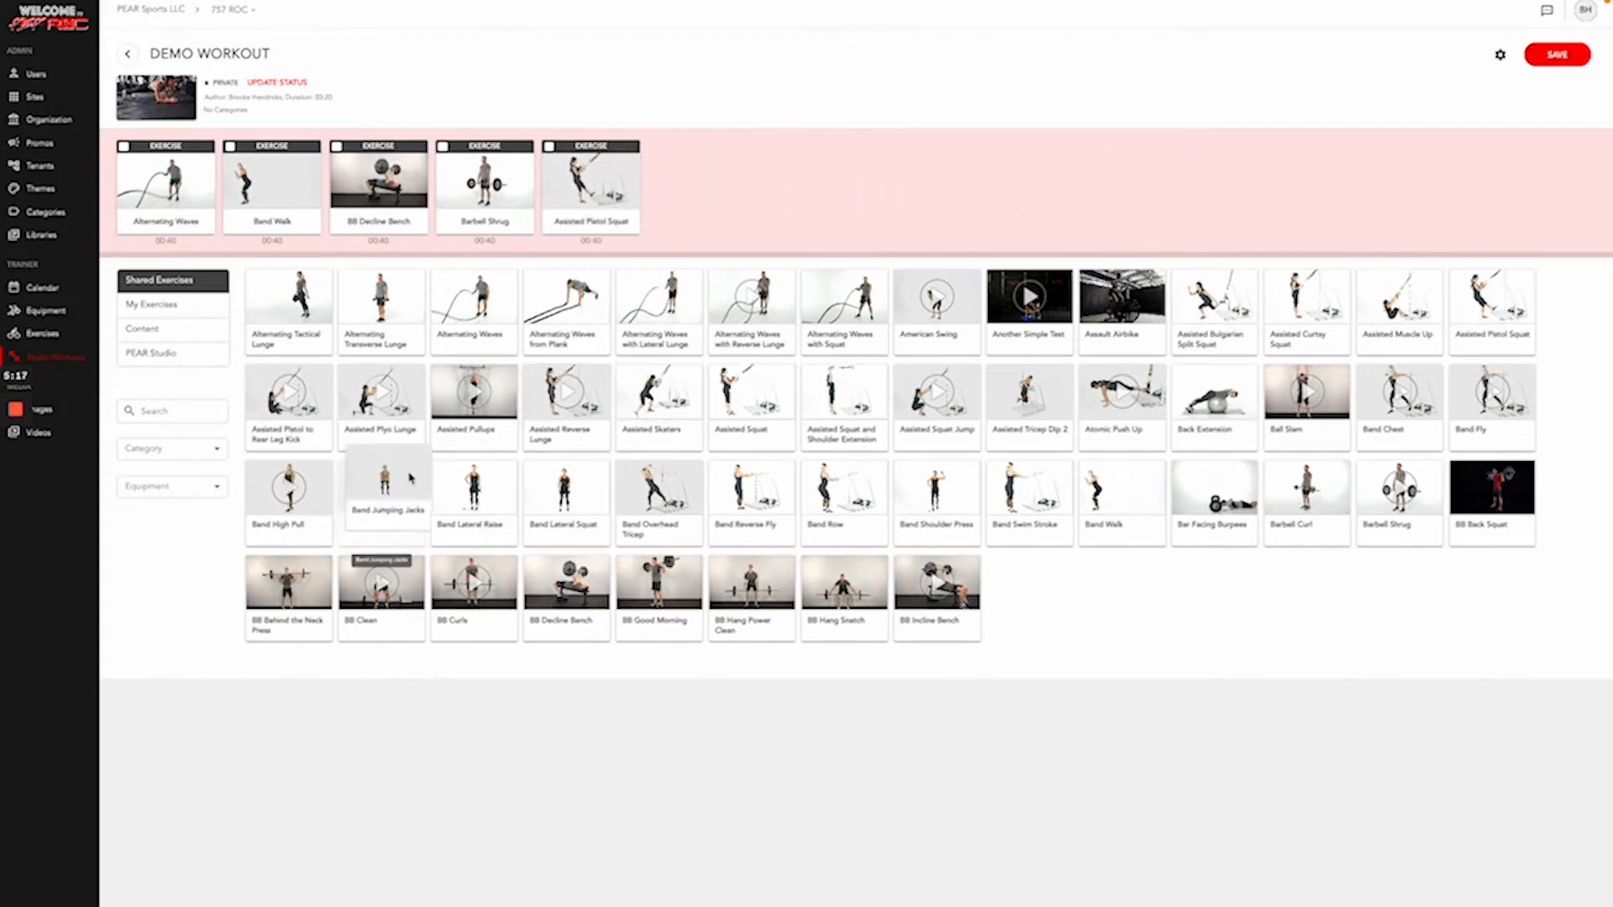
- Add Band Jumping Jacks, Band Reverse Fly, Assisted Pullups and Back Extension, moving Back Extension to the front
drag(380, 494, 790, 177)
drag(751, 496, 798, 181)
drag(468, 425, 924, 218)
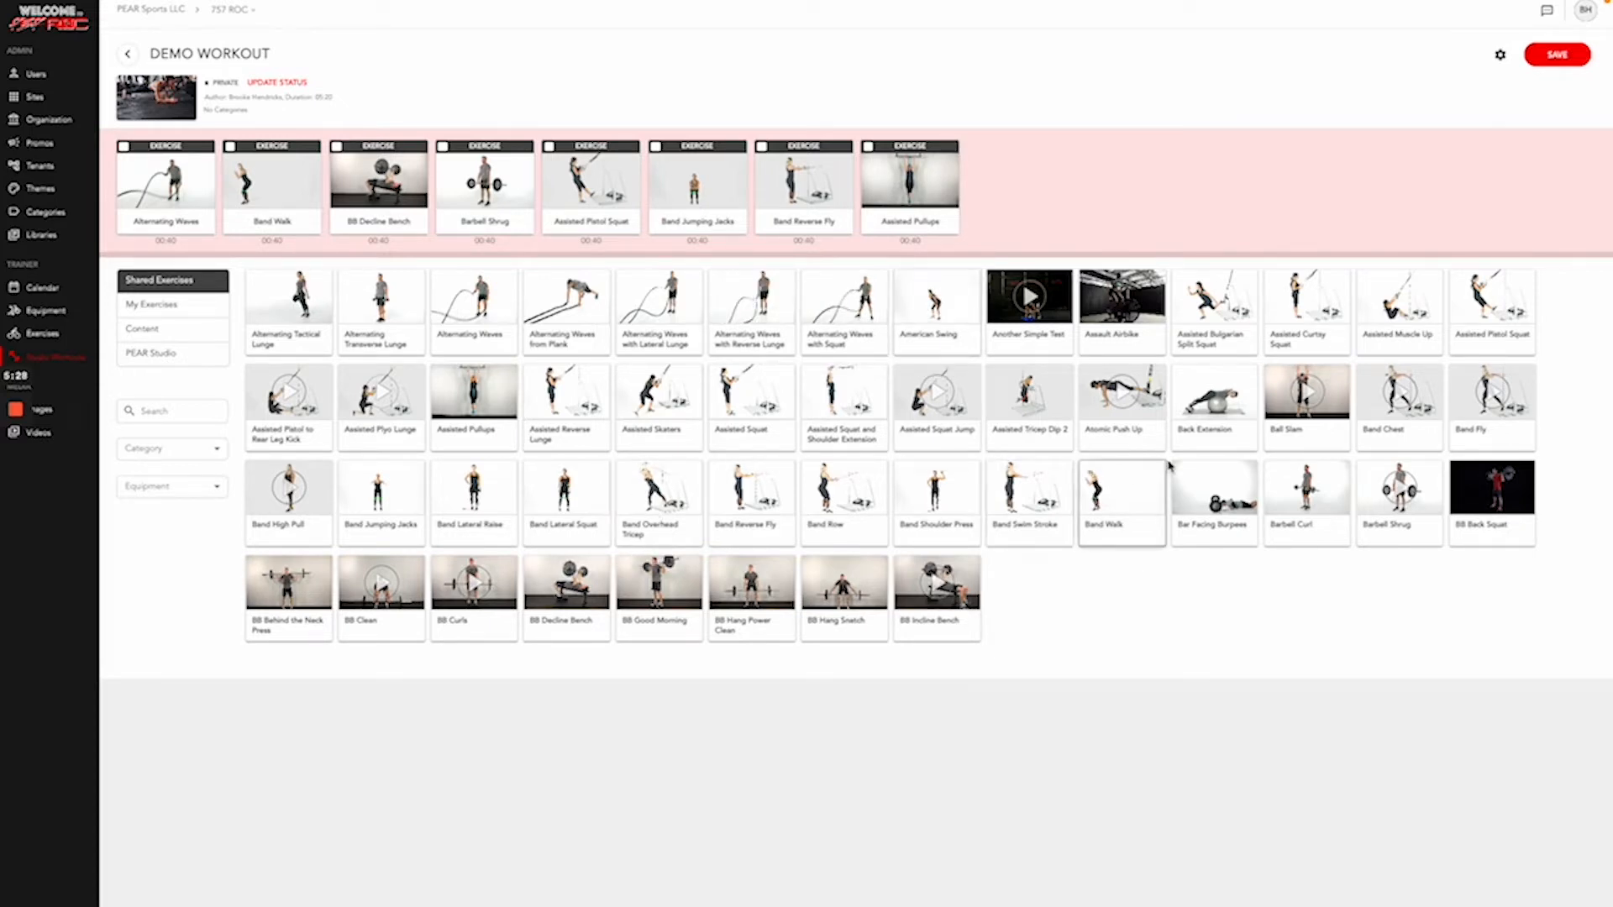
drag(1223, 438, 172, 206)
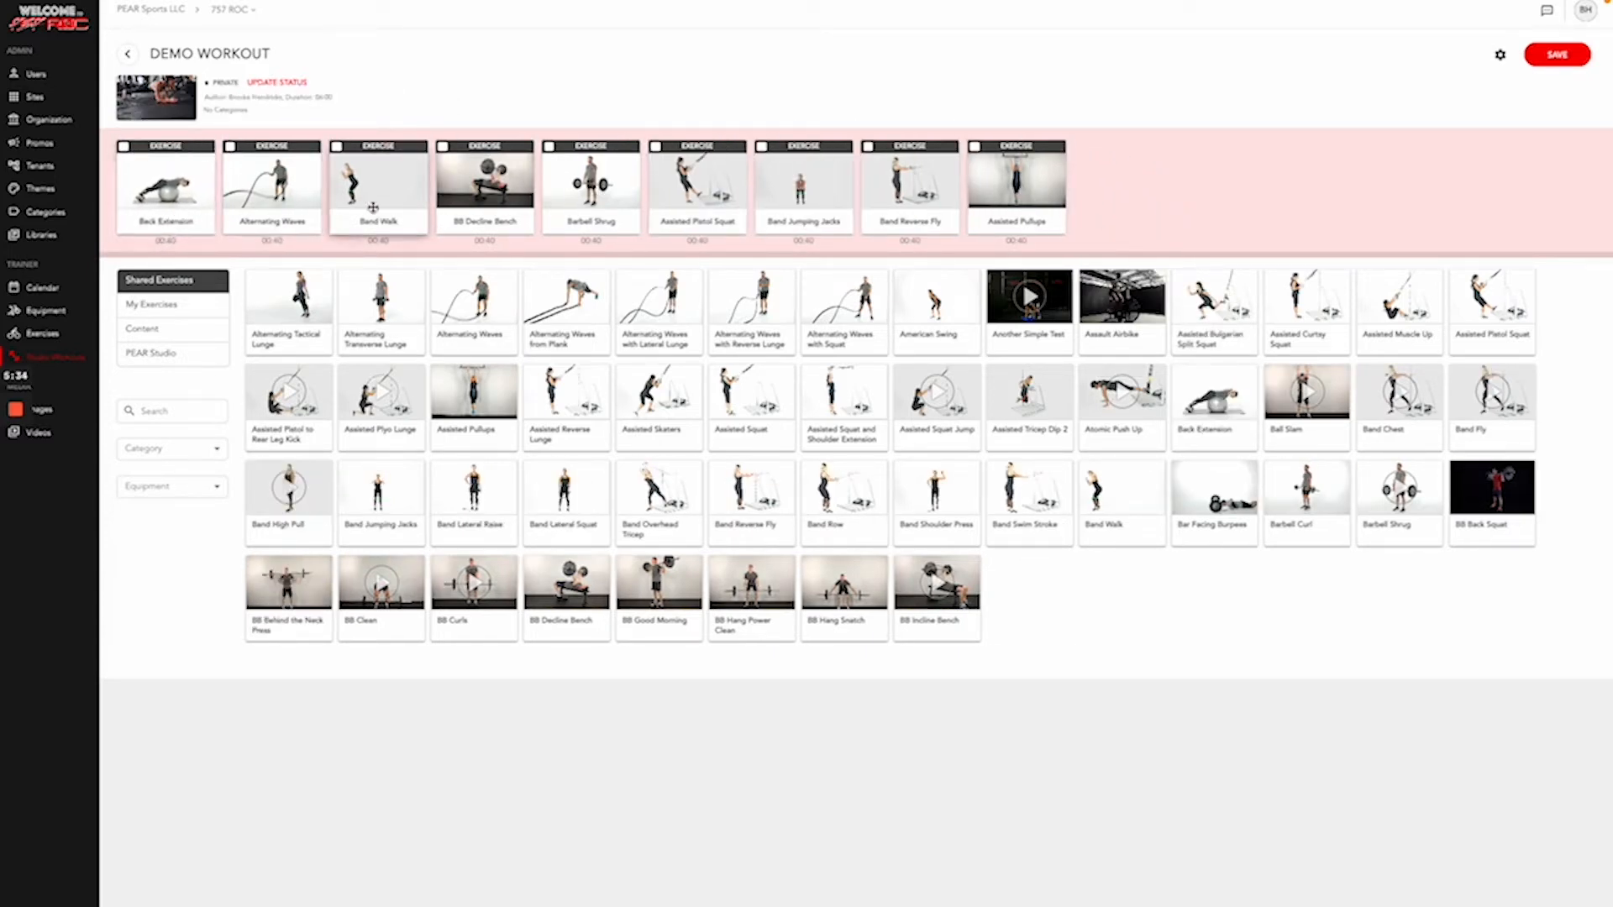
drag(374, 202, 1073, 207)
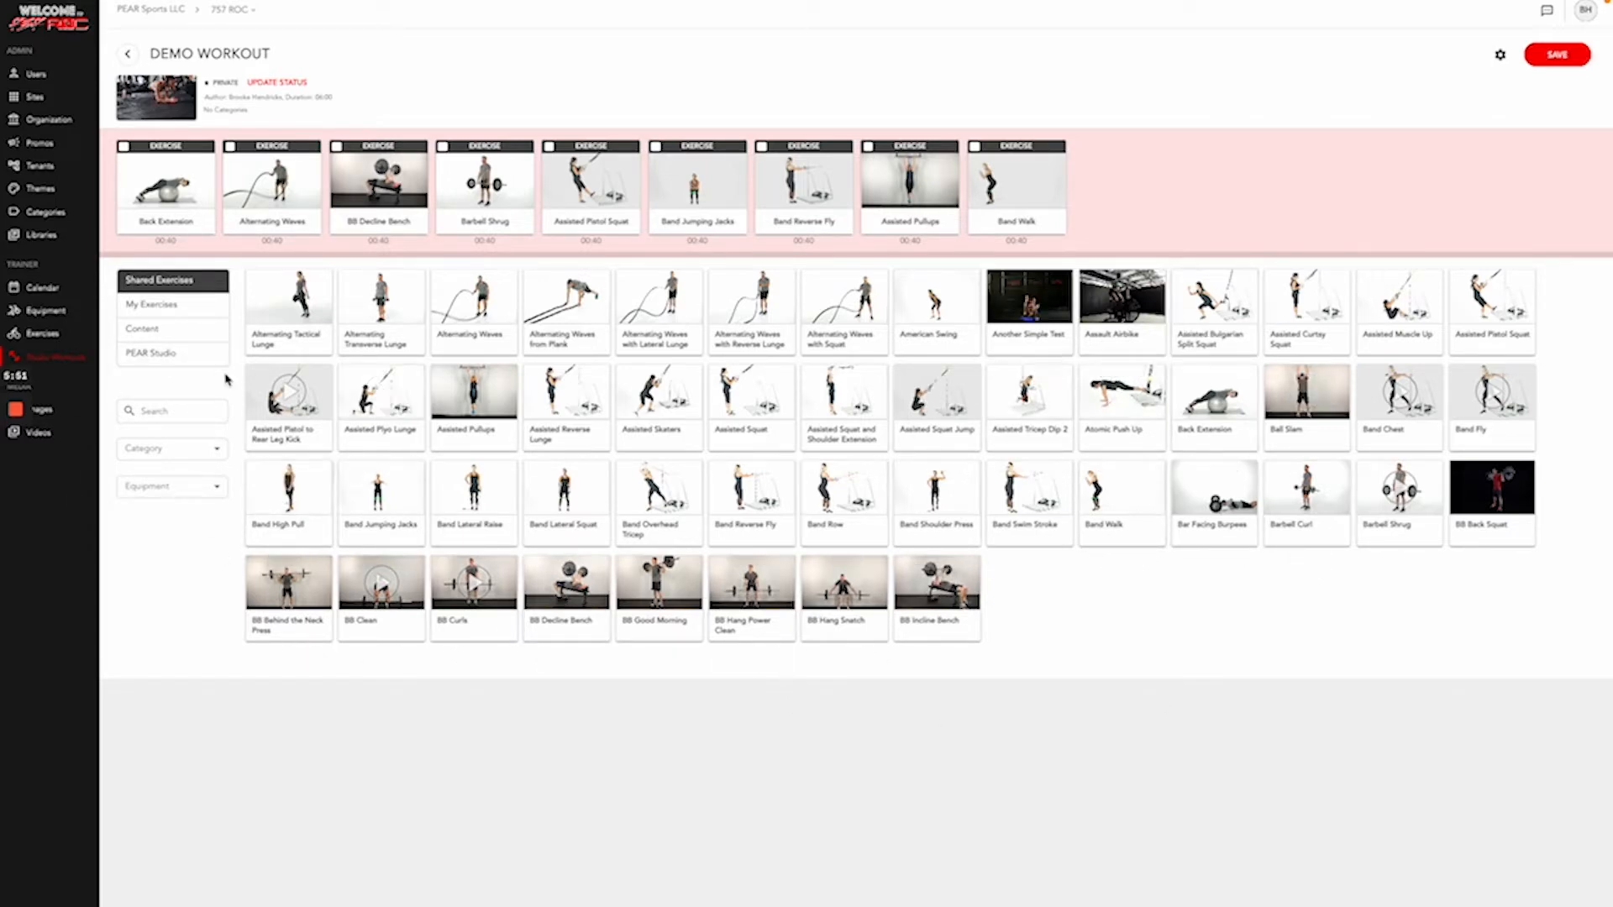
click(175, 412)
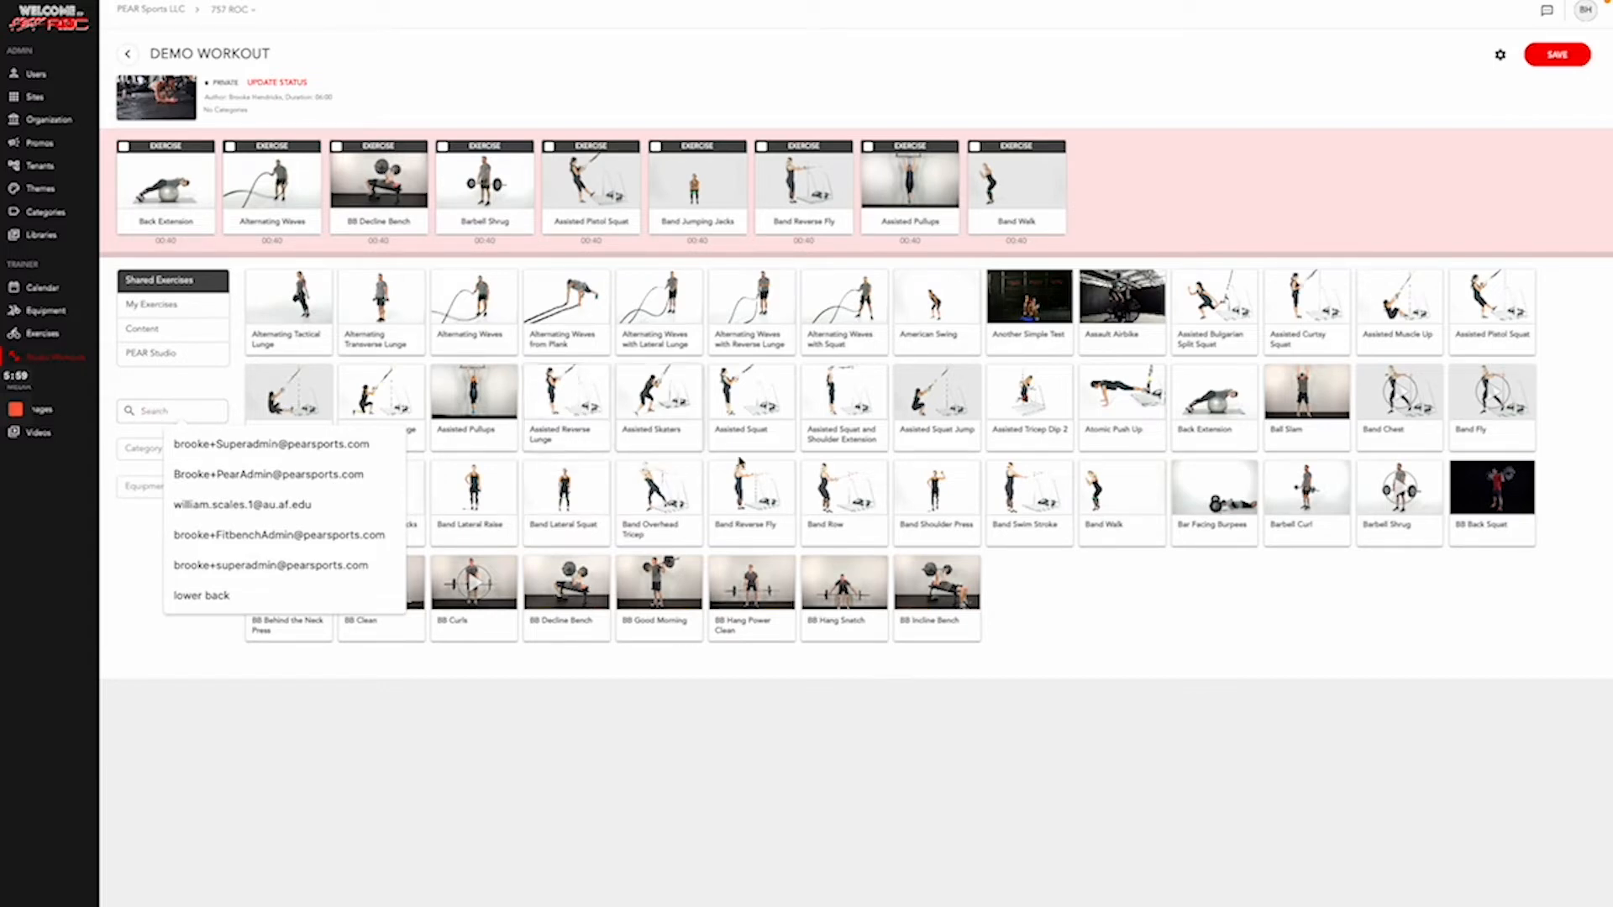
click(174, 395)
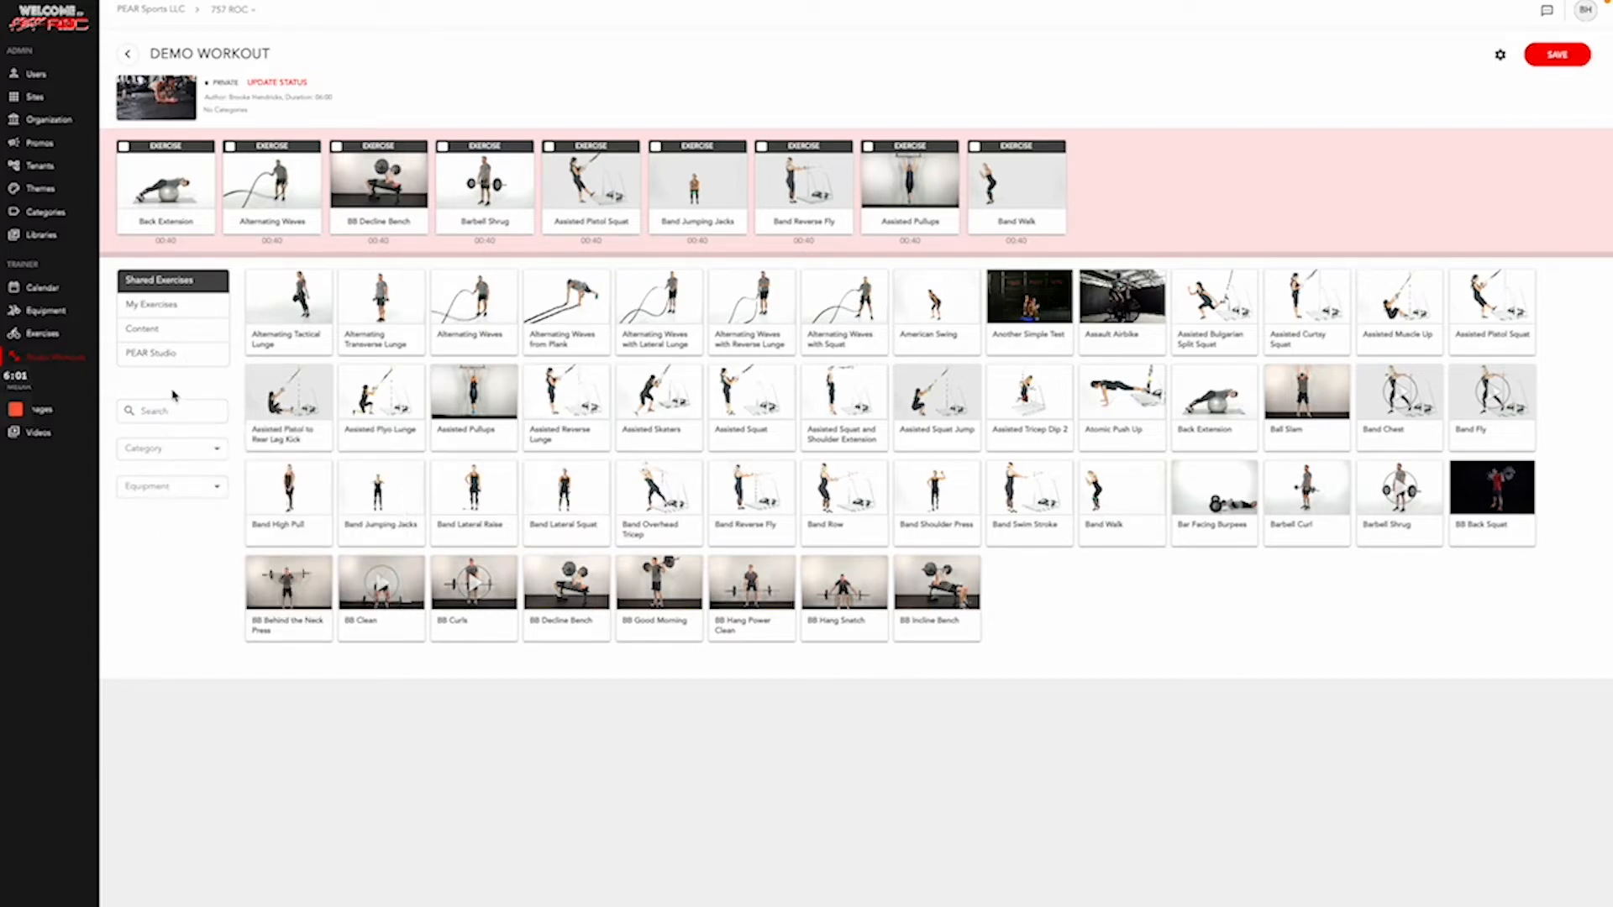
click(169, 457)
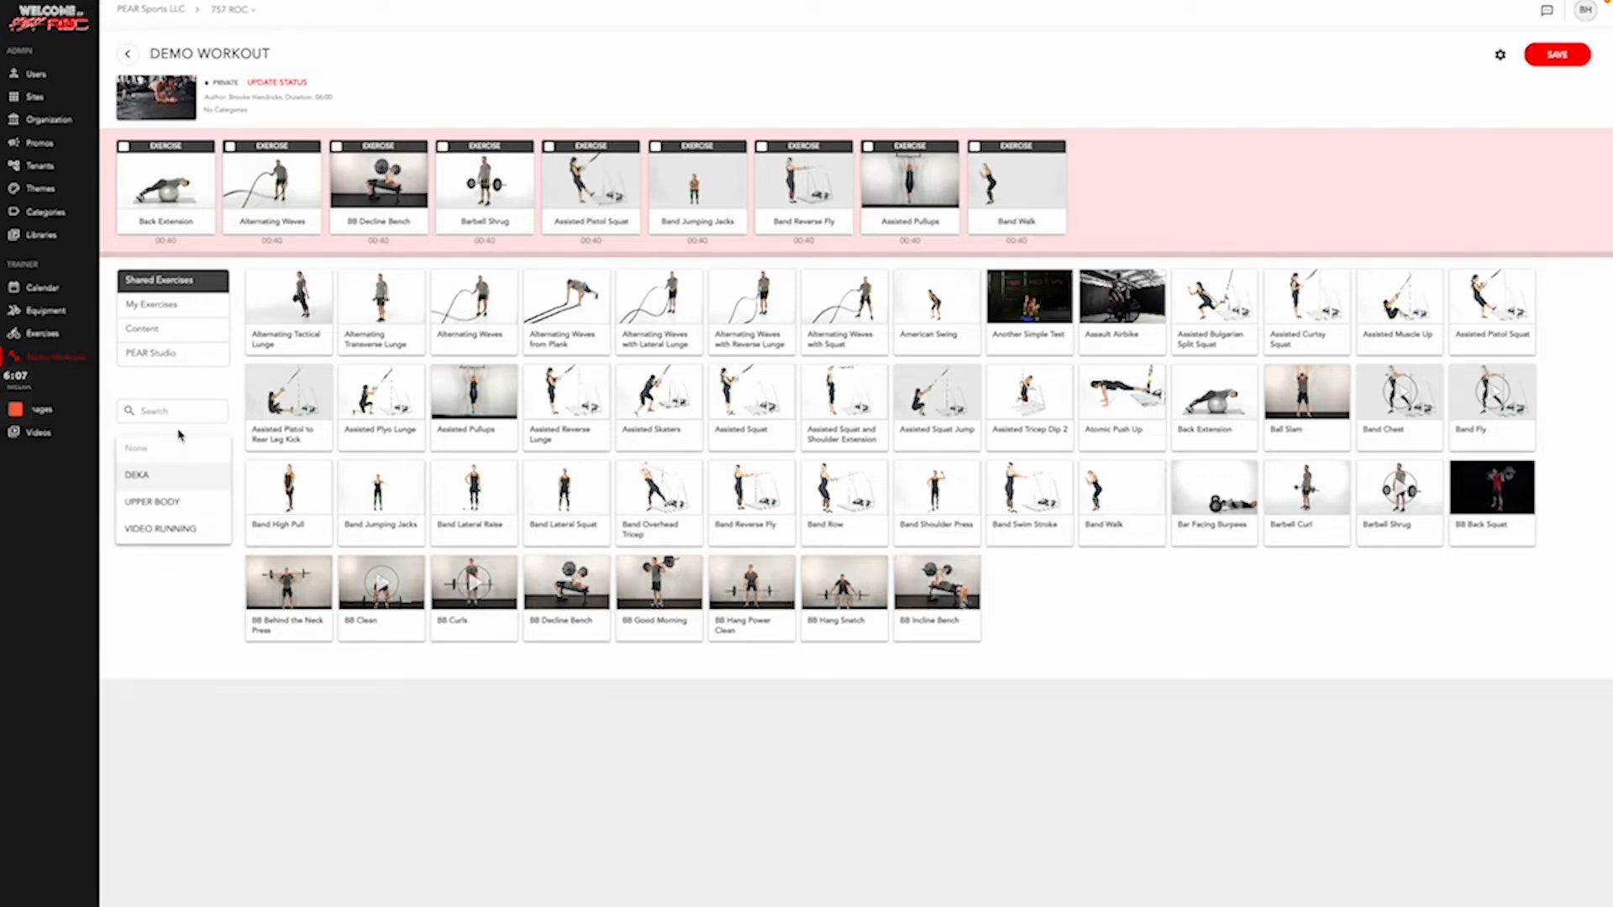
click(179, 433)
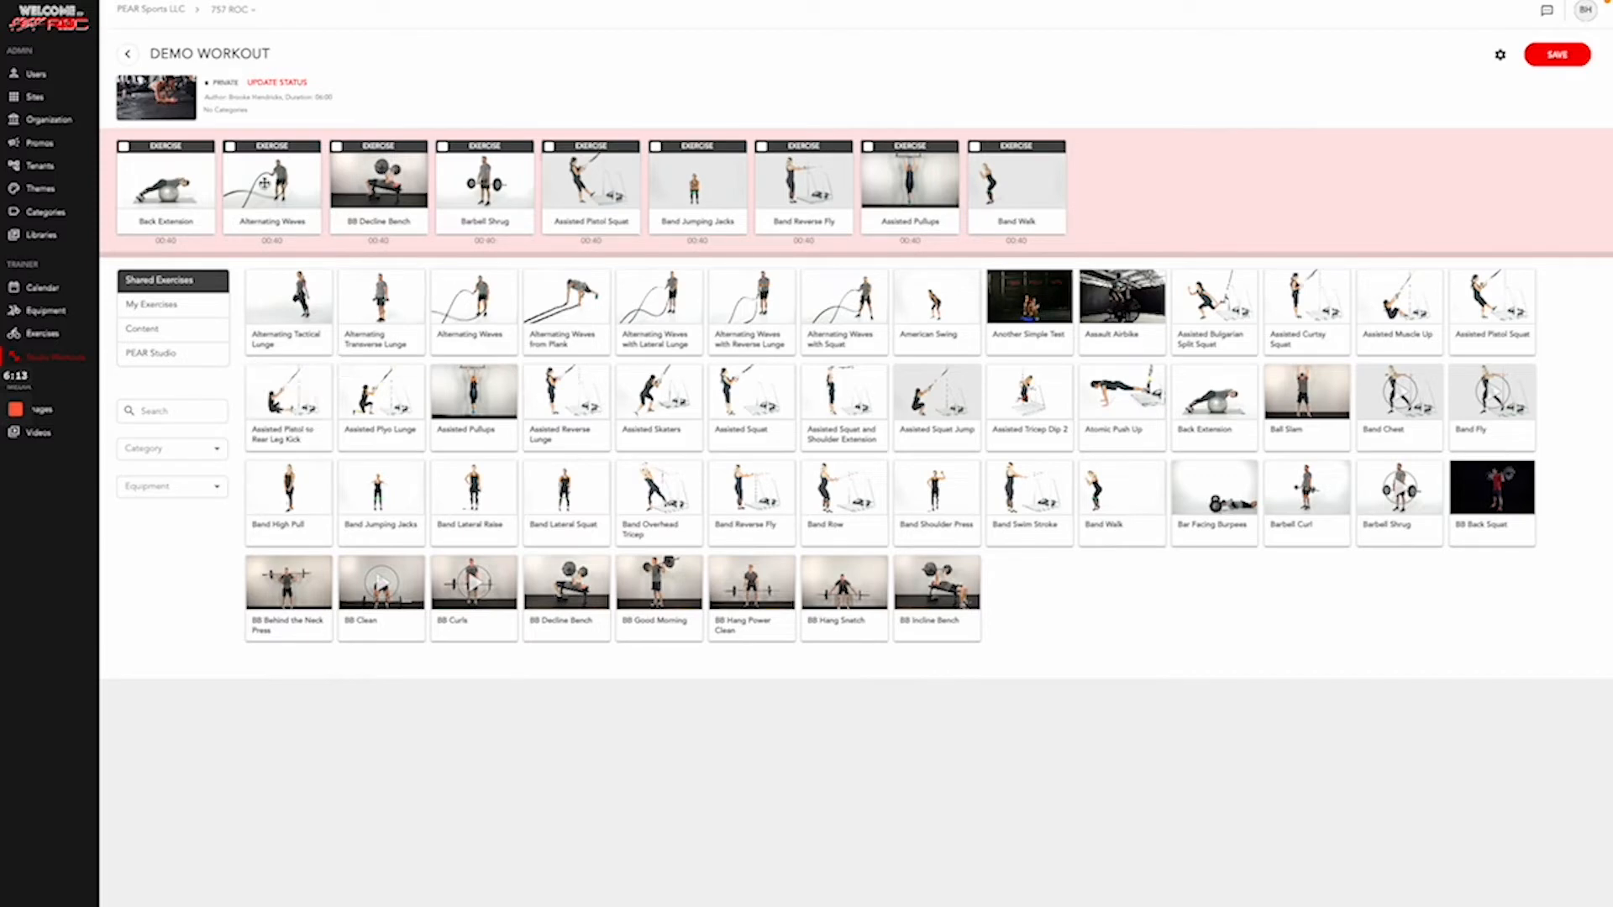
- Make Back Extension a set block with 1 set and plain Reps as the unit
click(124, 146)
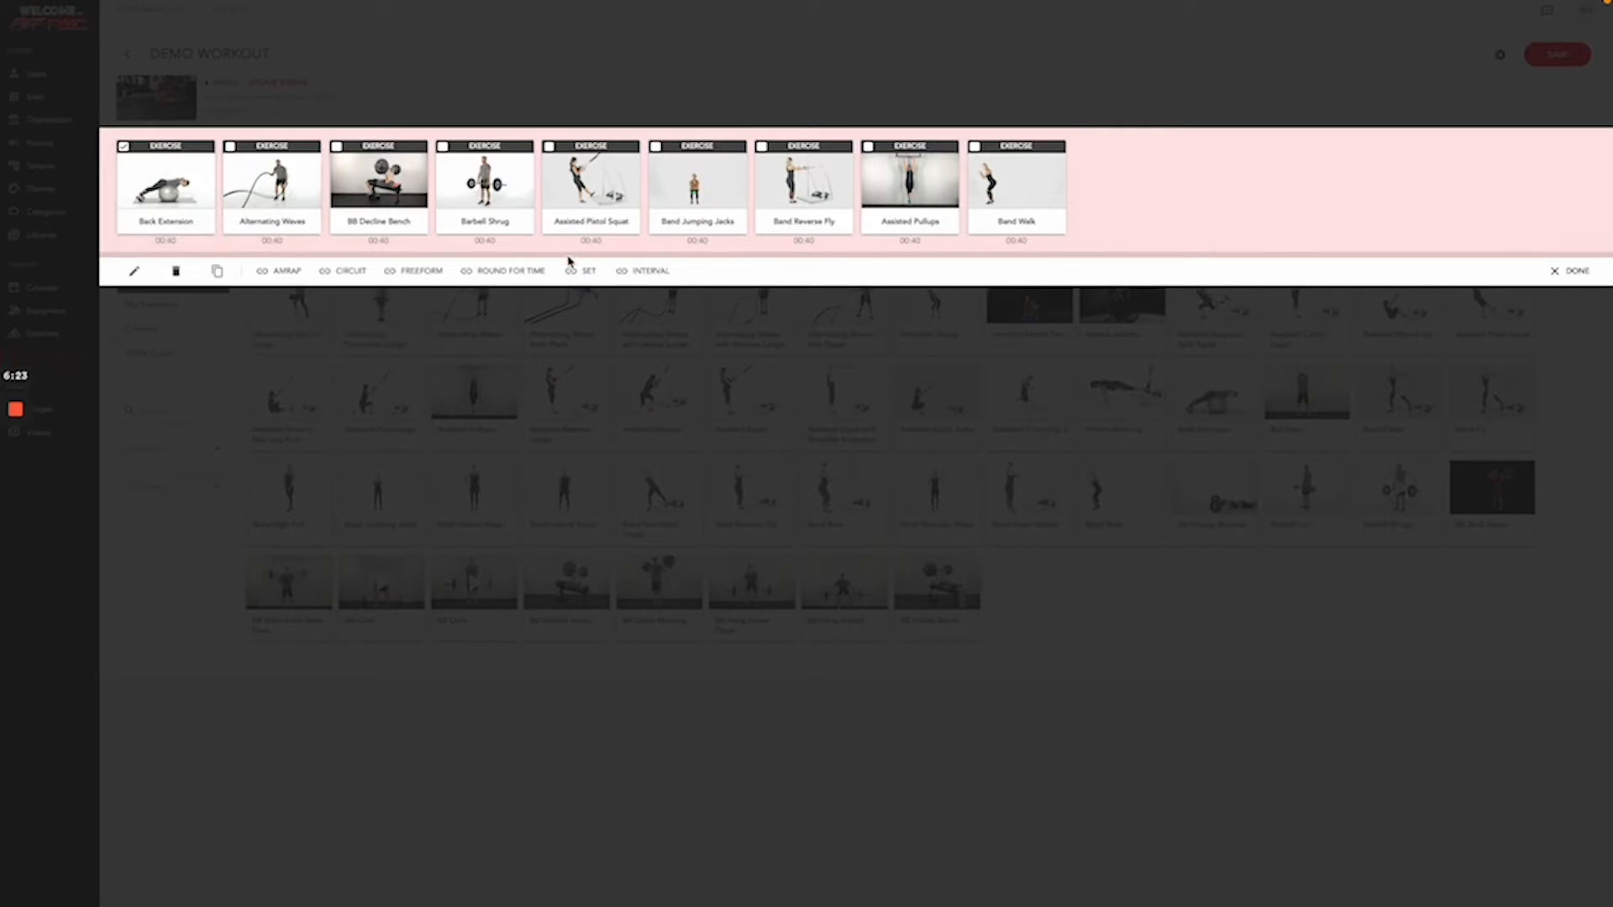
click(580, 271)
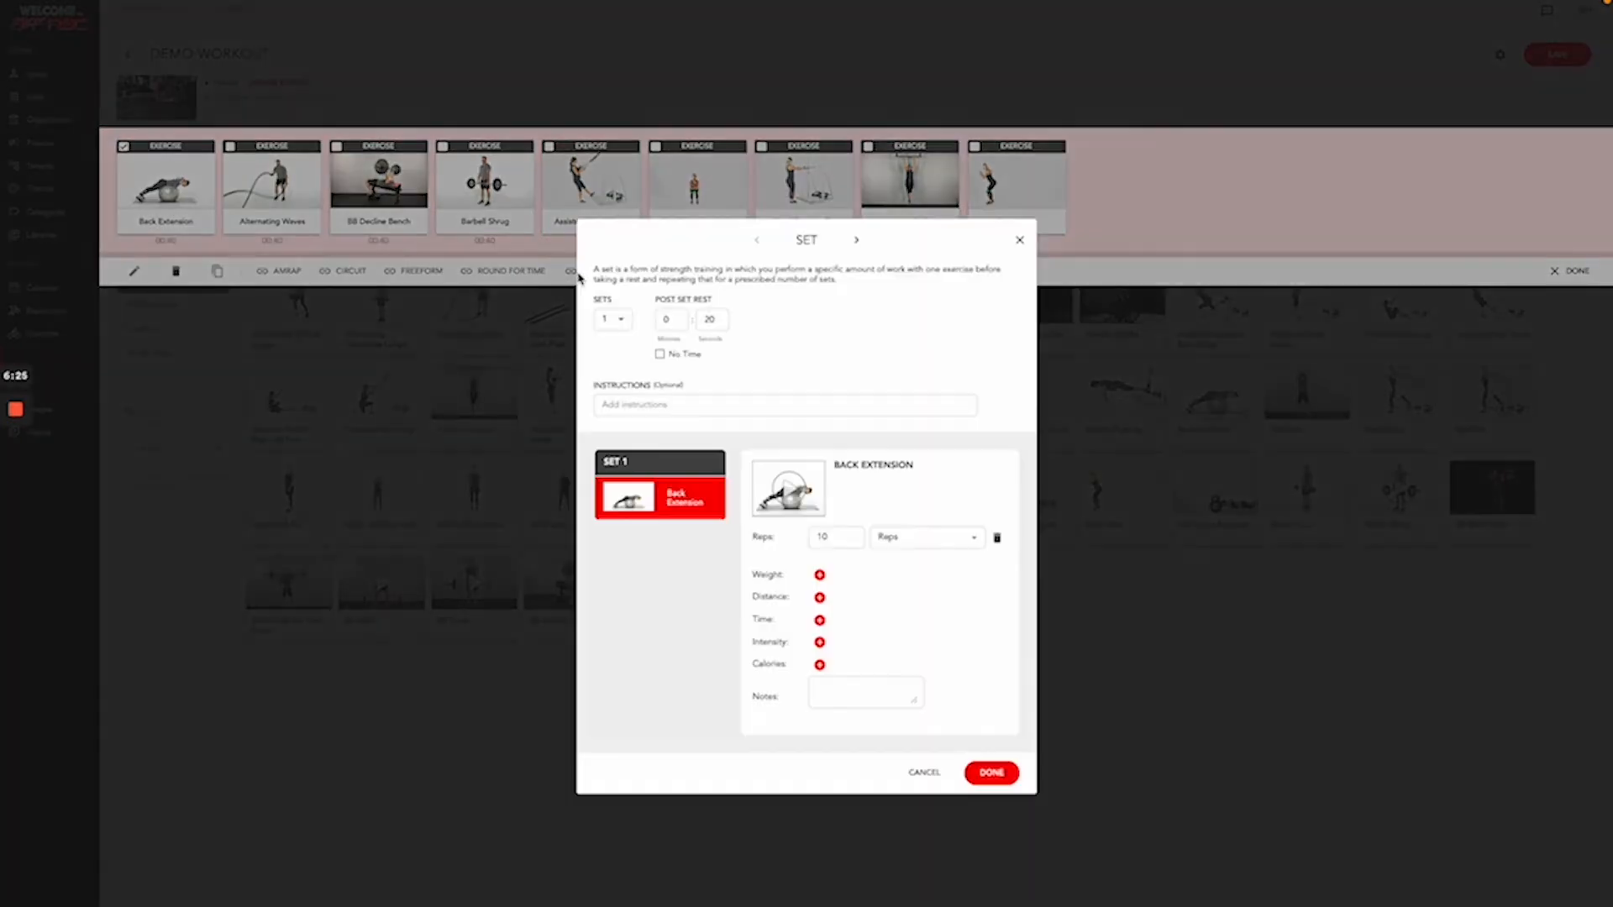
click(624, 322)
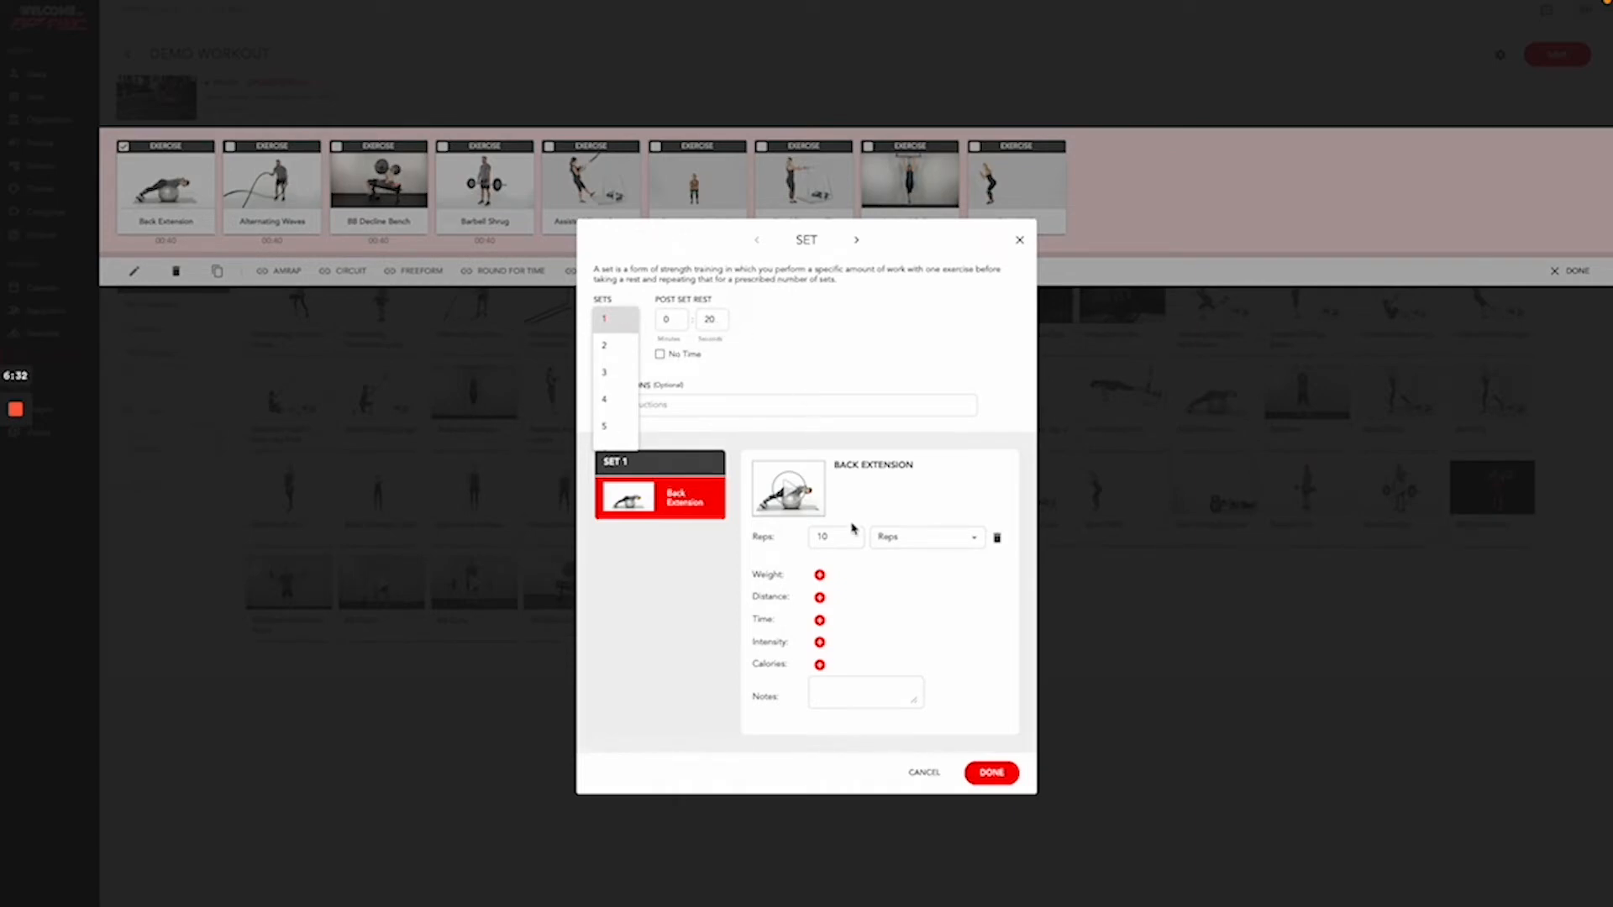
click(824, 409)
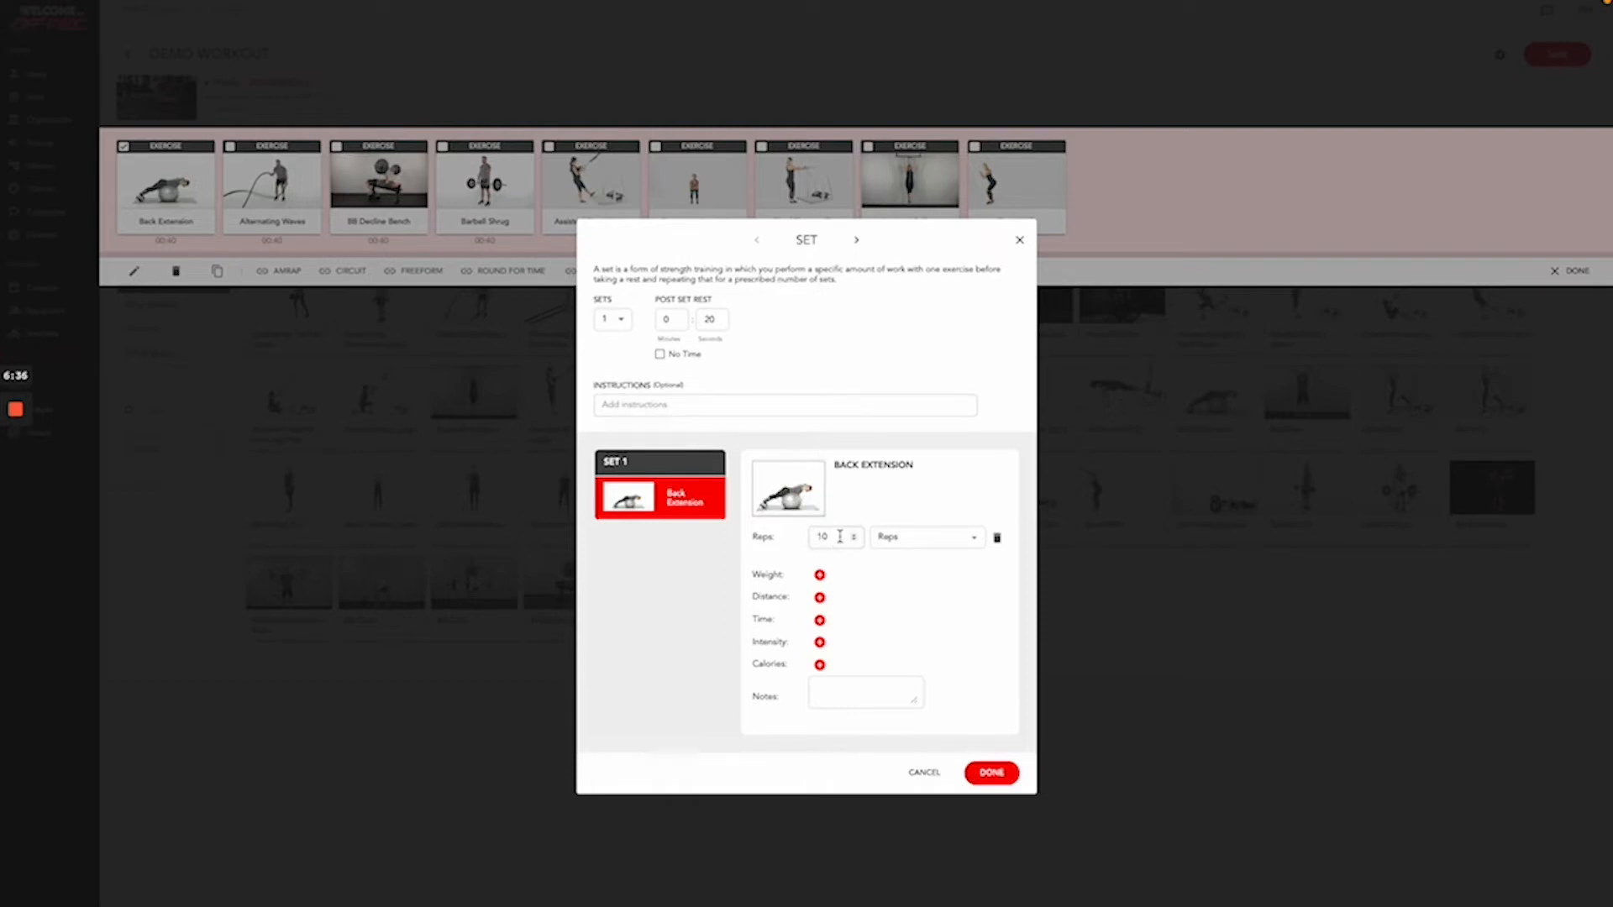
click(958, 538)
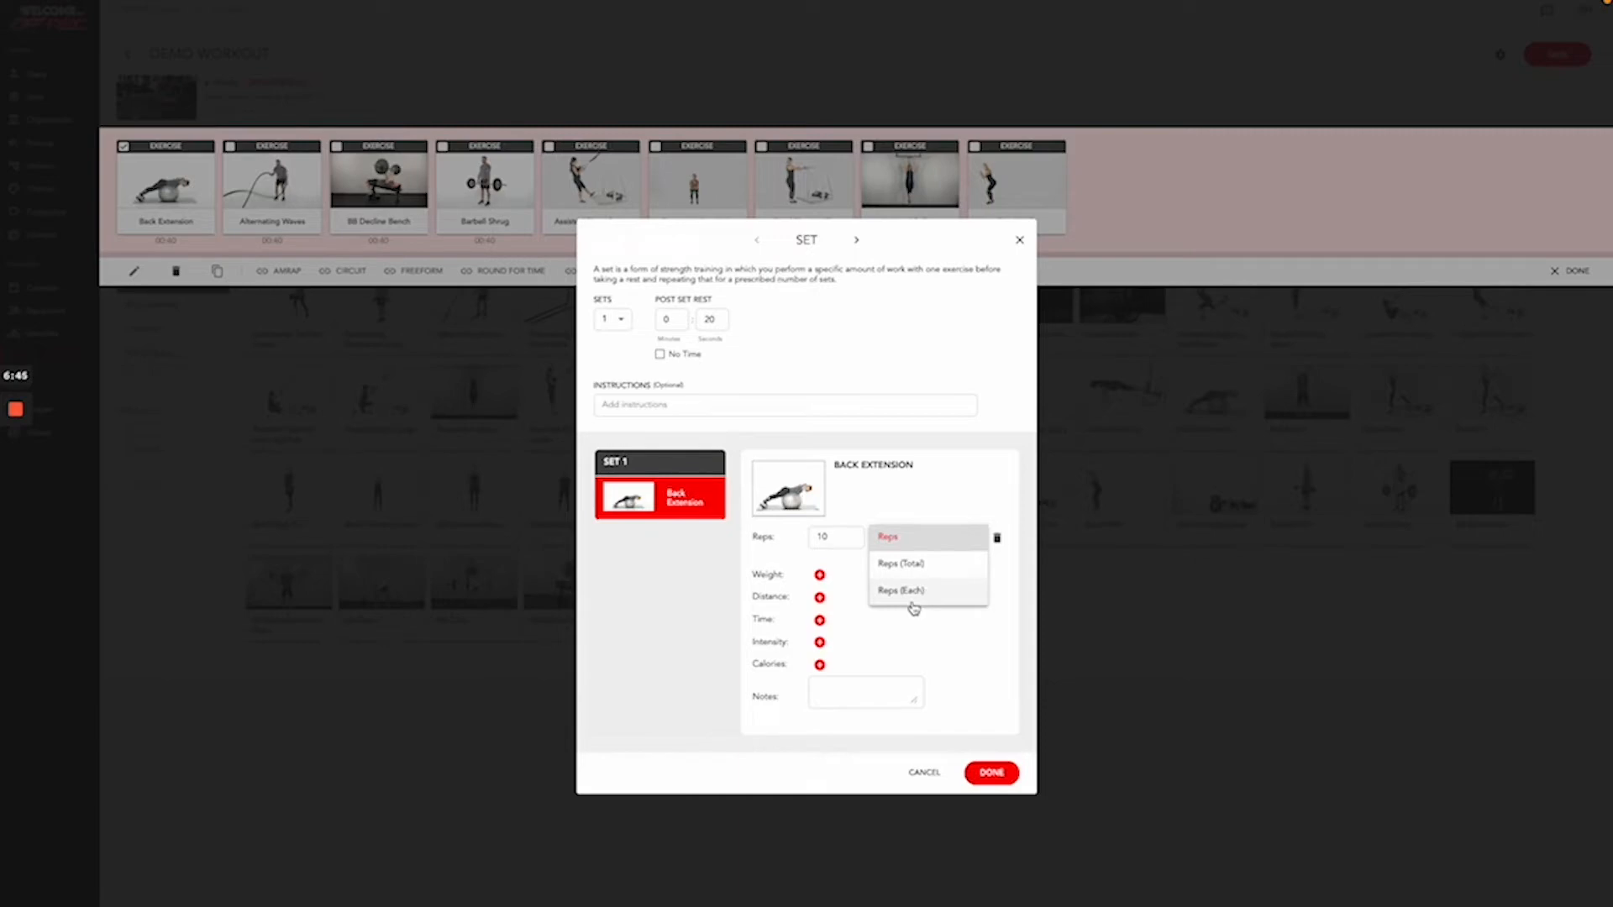
click(858, 682)
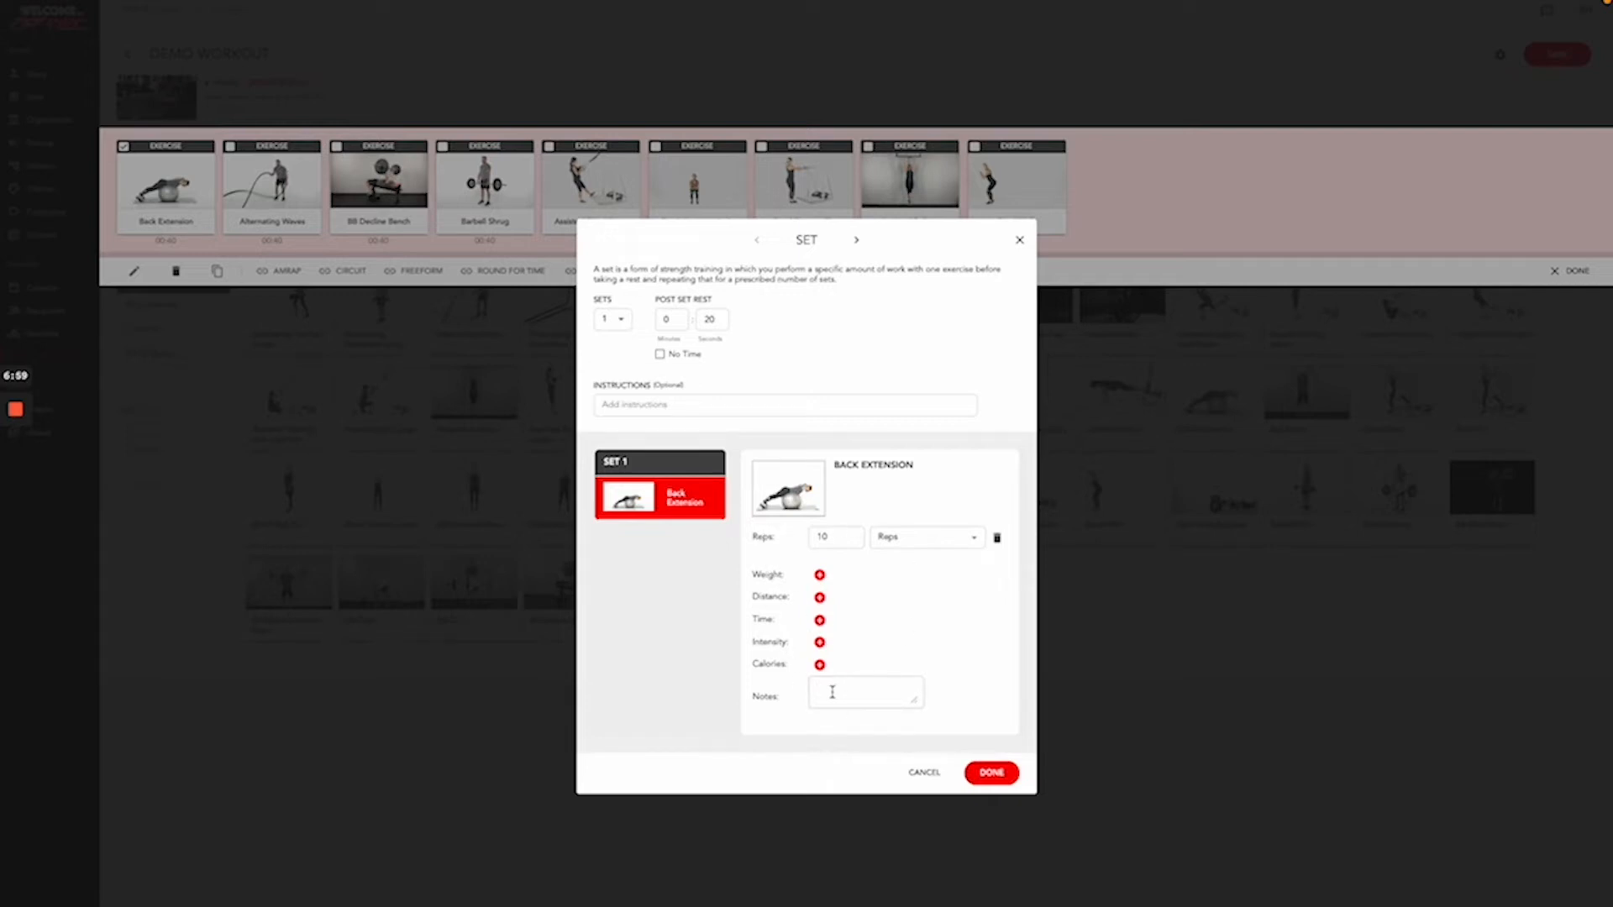
- Add set notes and instructions, keep a single set, and lower post-set rest to 5 seconds
text(Notes)
key(BackSpace)
click(641, 404)
text(Instruction live here)
click(621, 324)
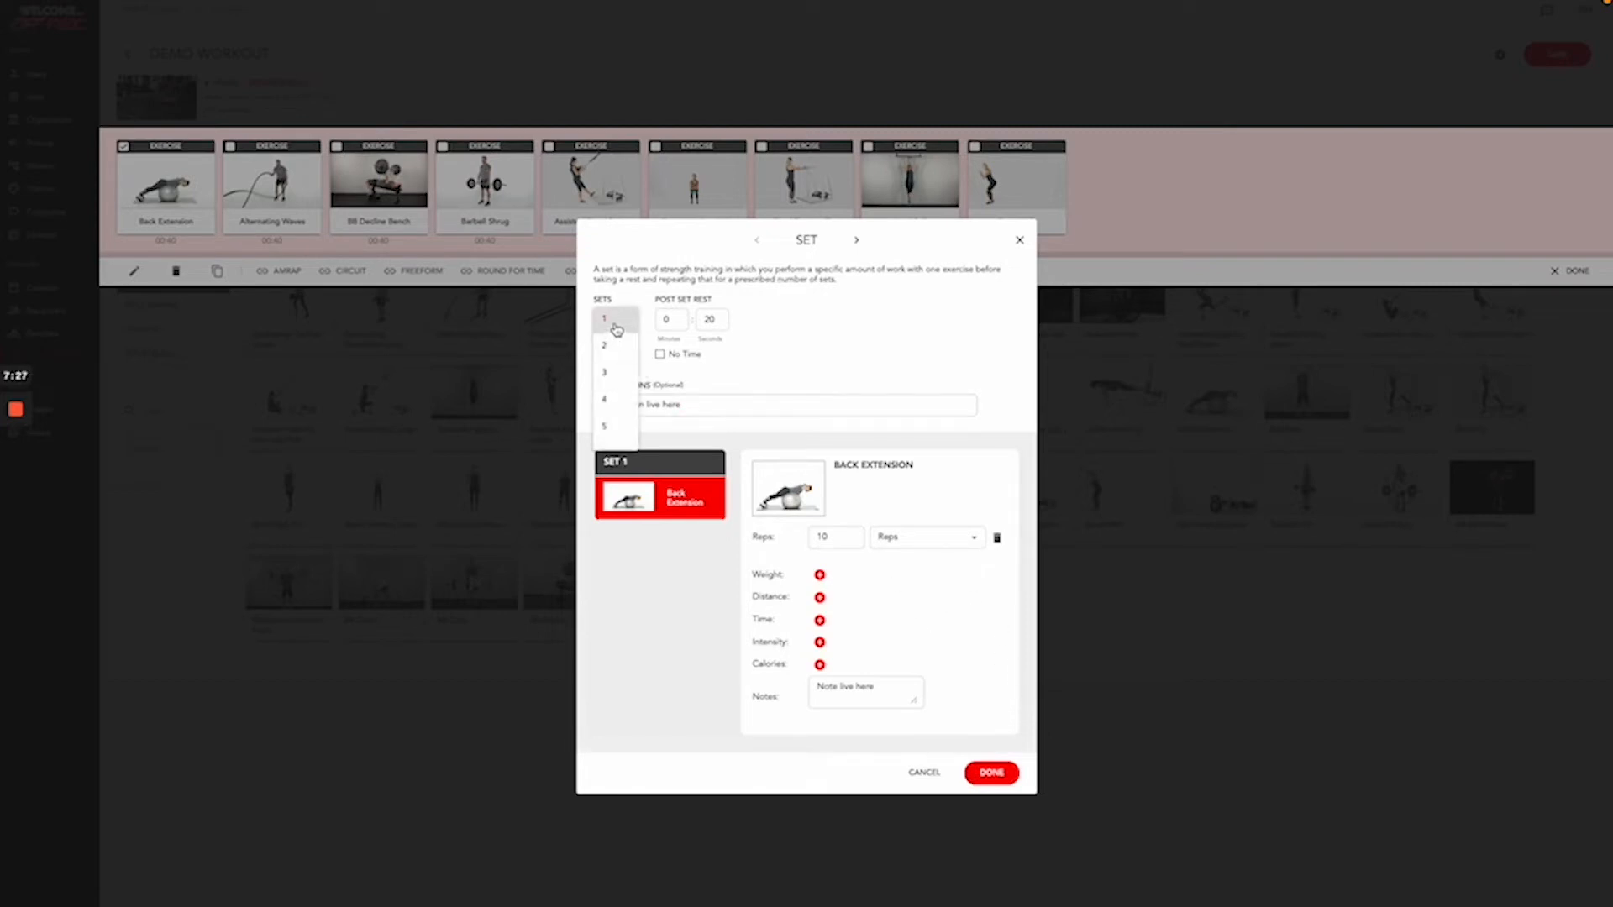
click(617, 329)
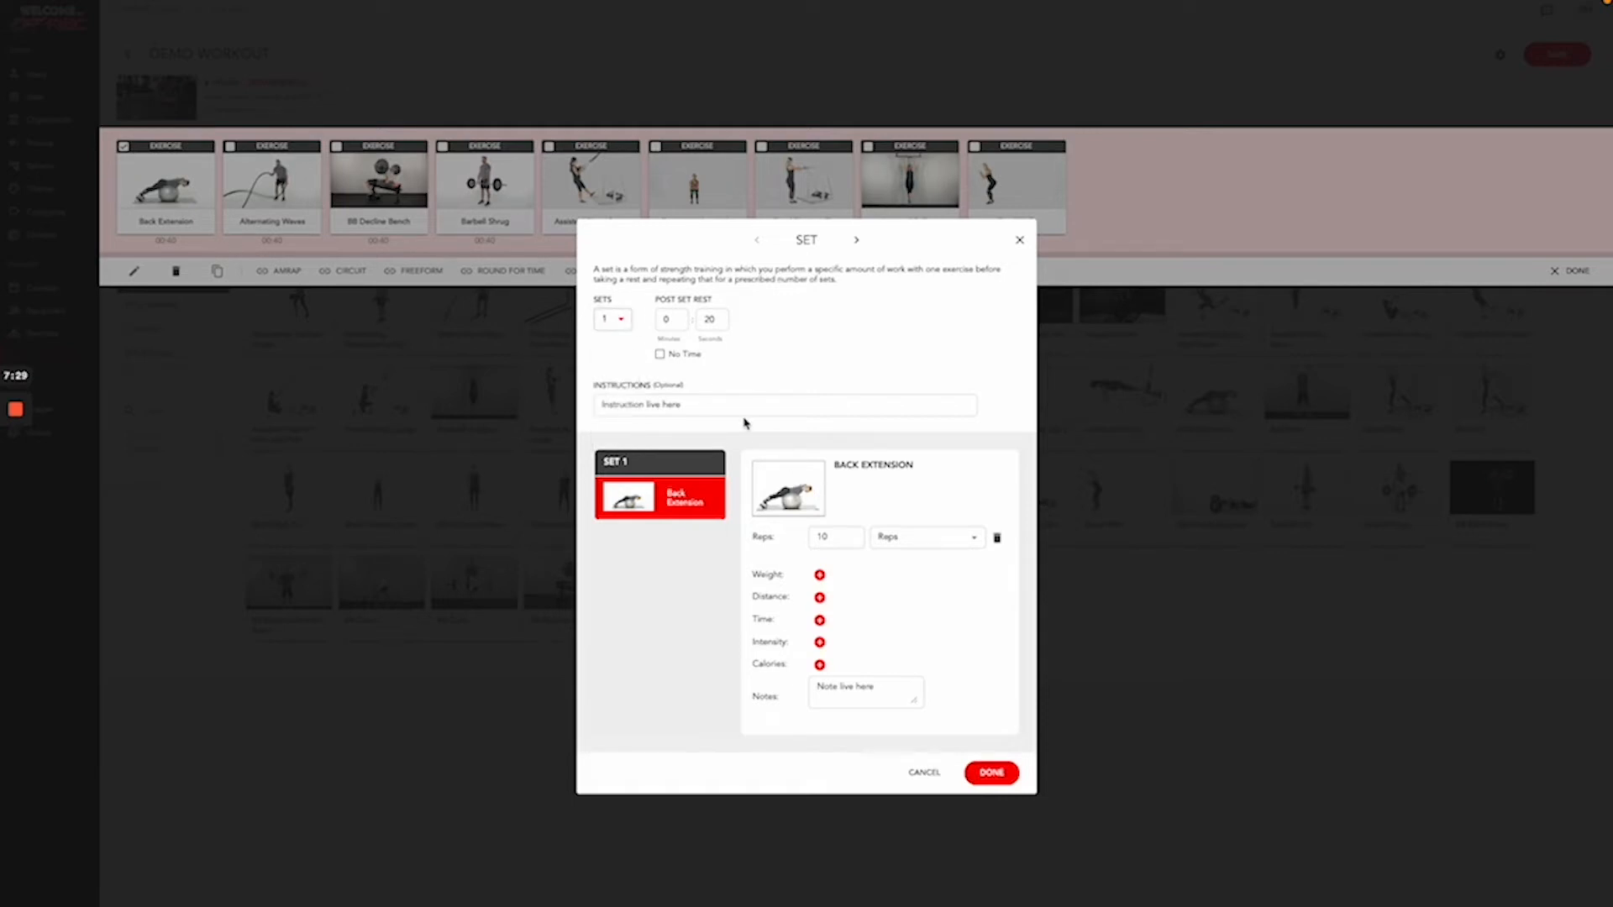
click(715, 324)
key(BackSpace)
key(BackSpace)
- Confirm the Back Extension set and give Alternating Waves a 0:09 time target
click(992, 772)
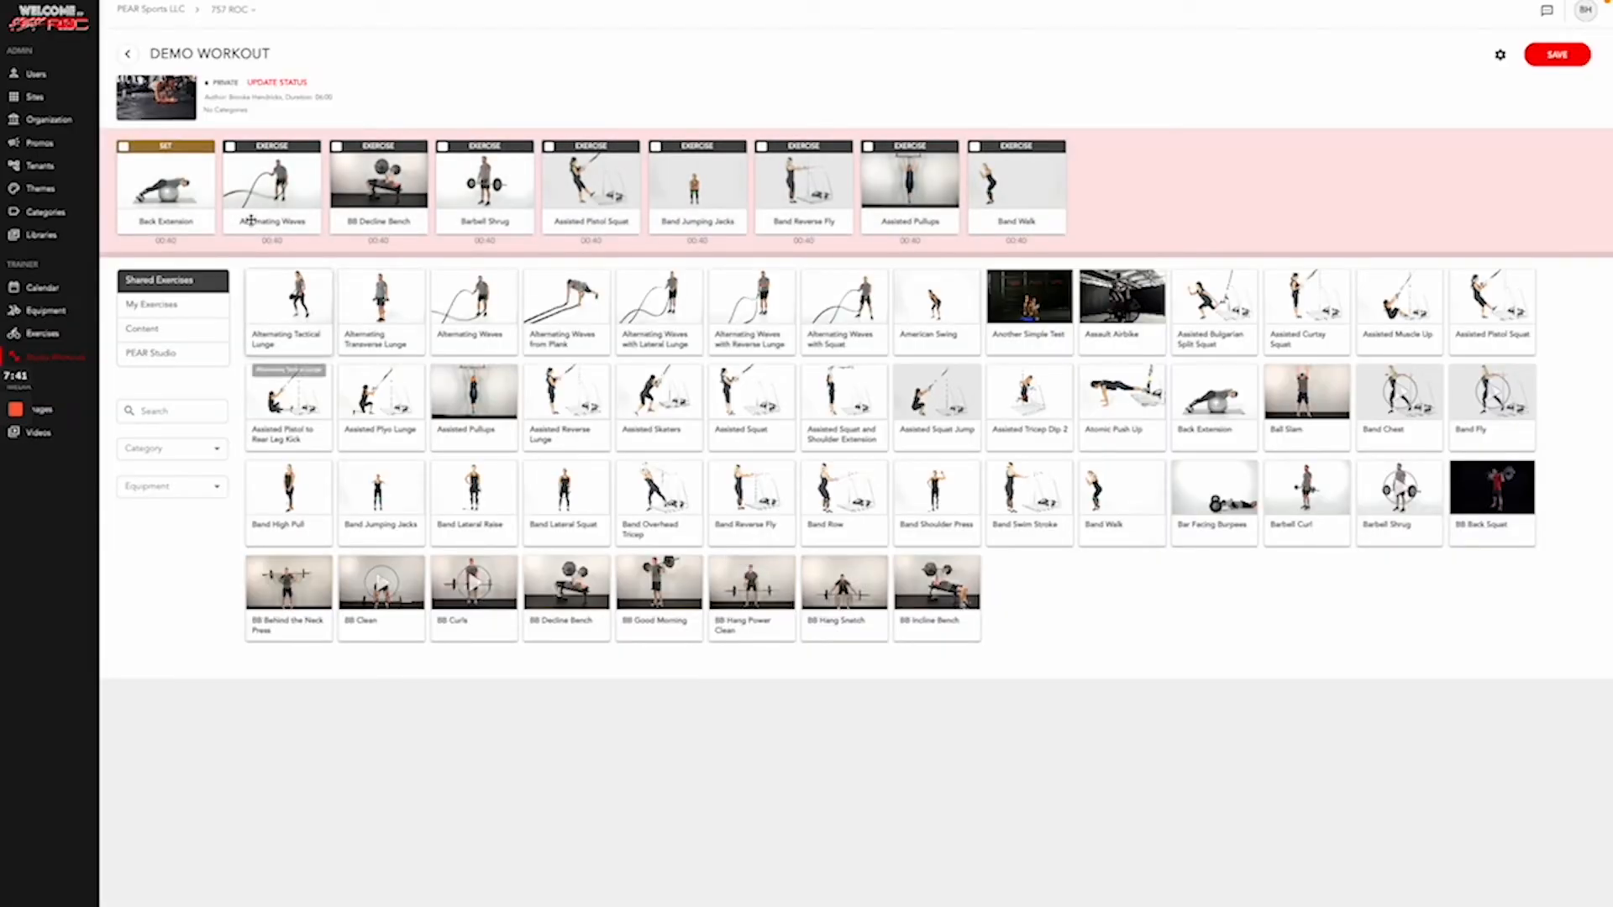
click(230, 149)
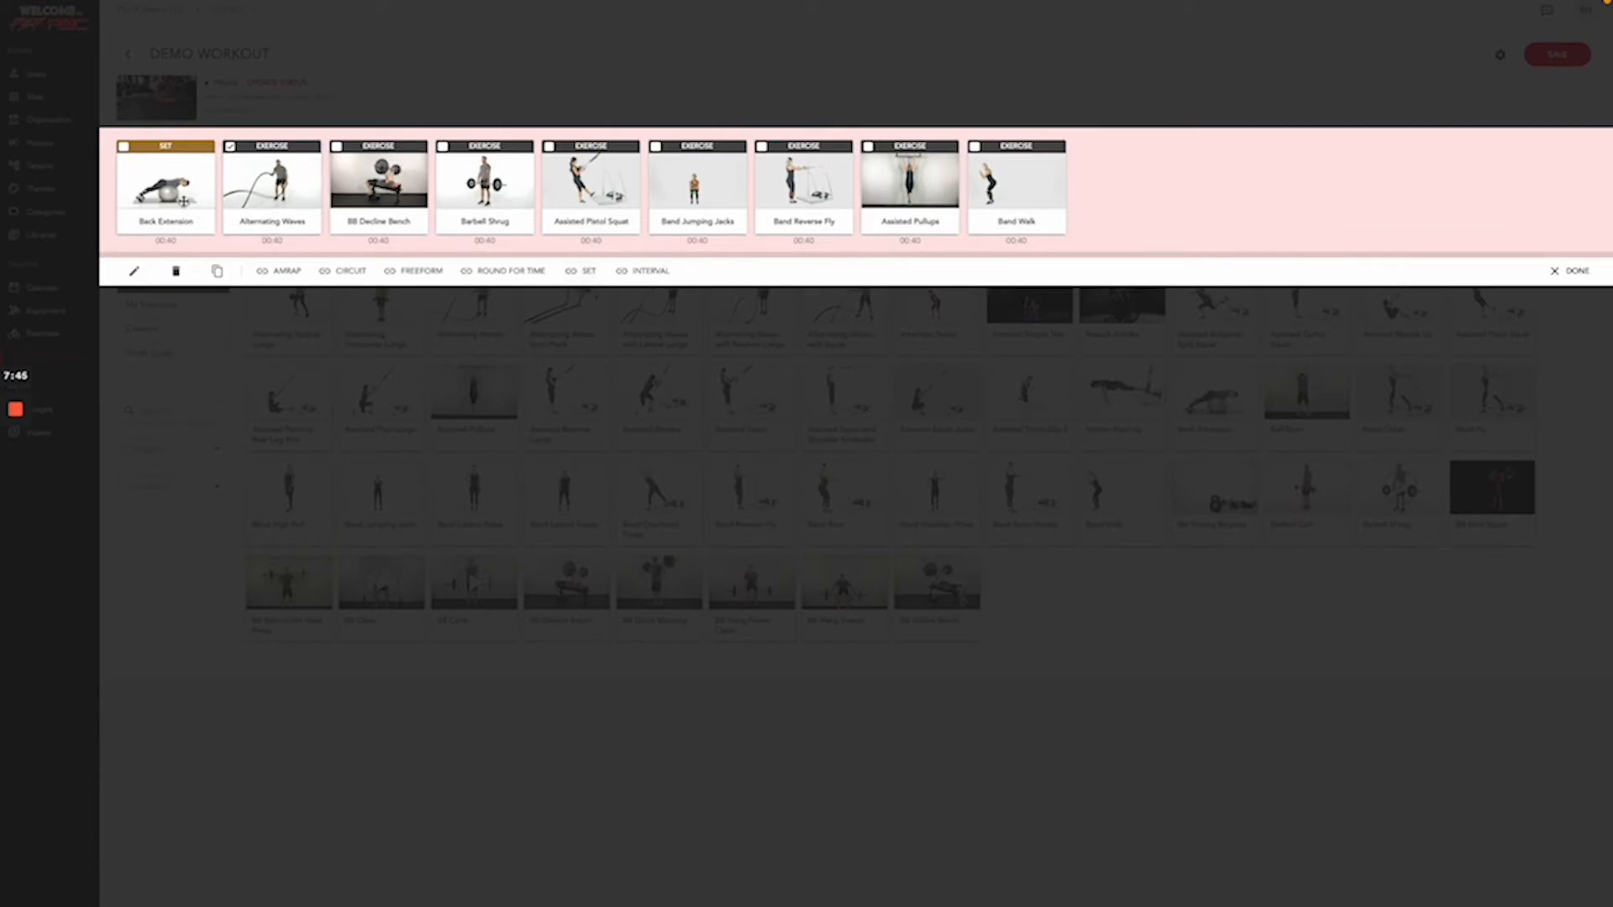
click(133, 270)
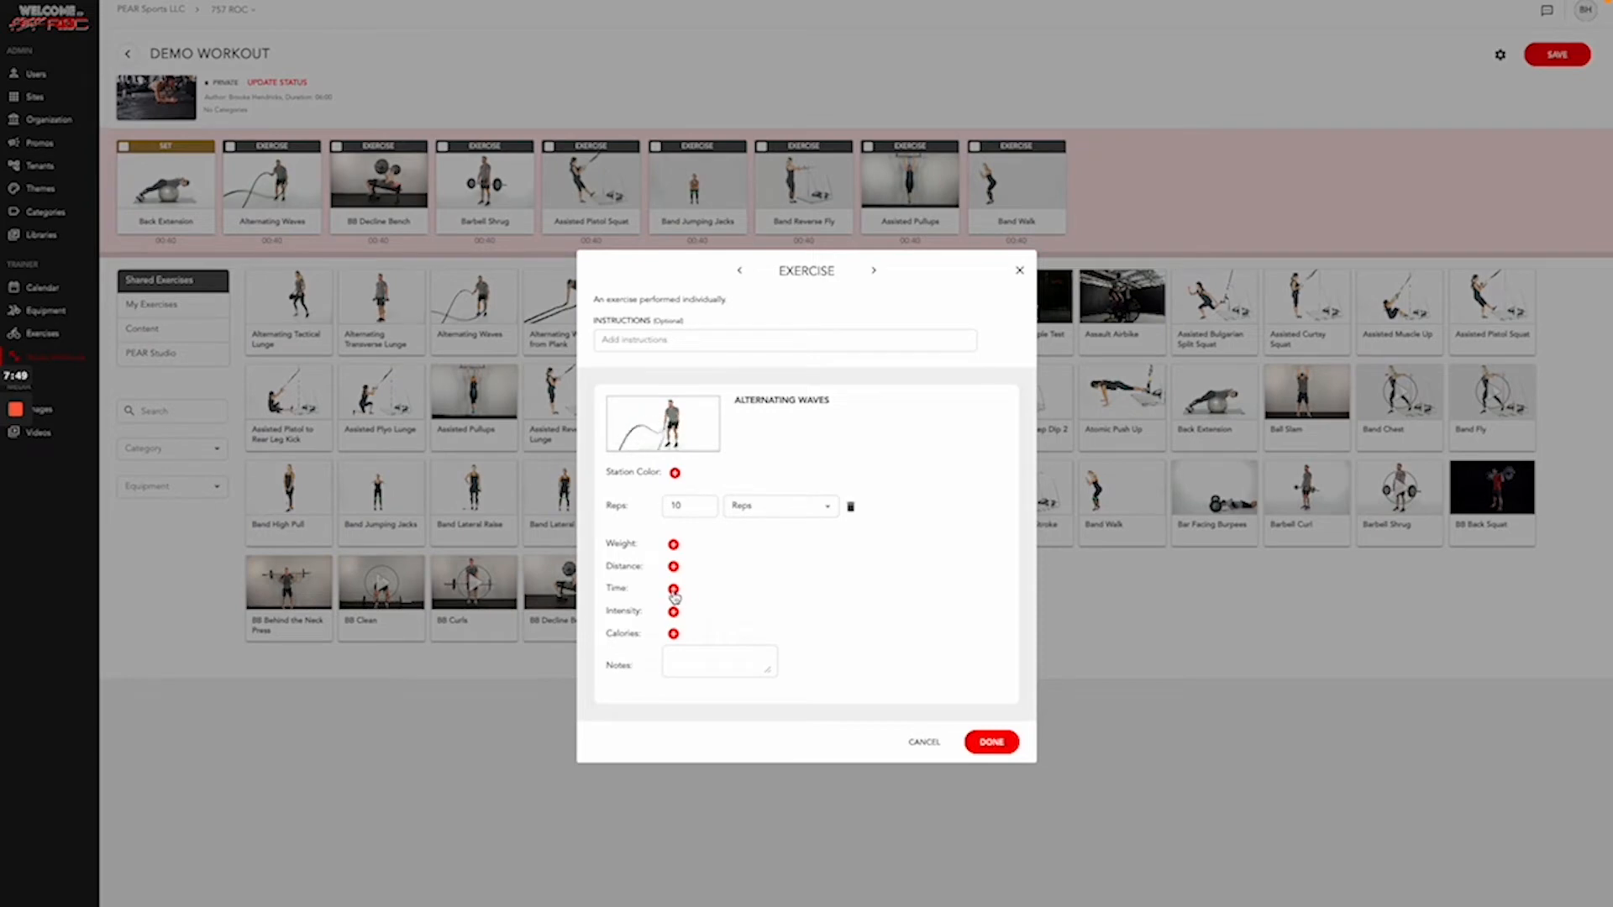
click(673, 589)
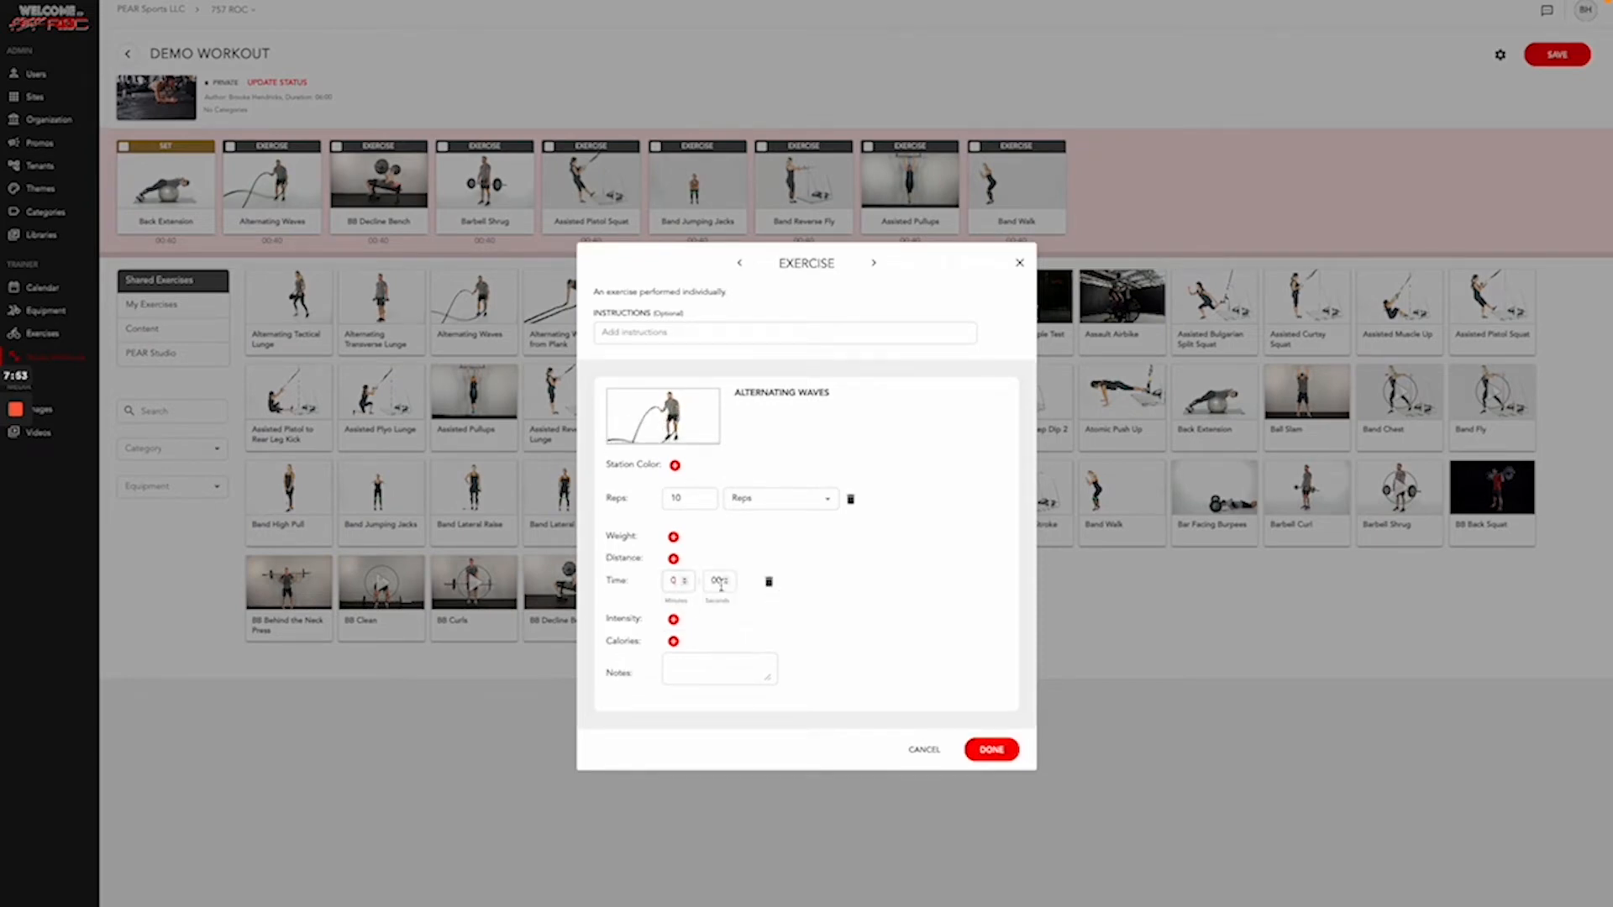
double_click(728, 581)
text(2)
- Add instructions and notes to Alternating Waves and save its changes
click(676, 330)
text(Instruction here)
click(691, 664)
text(Notes Here)
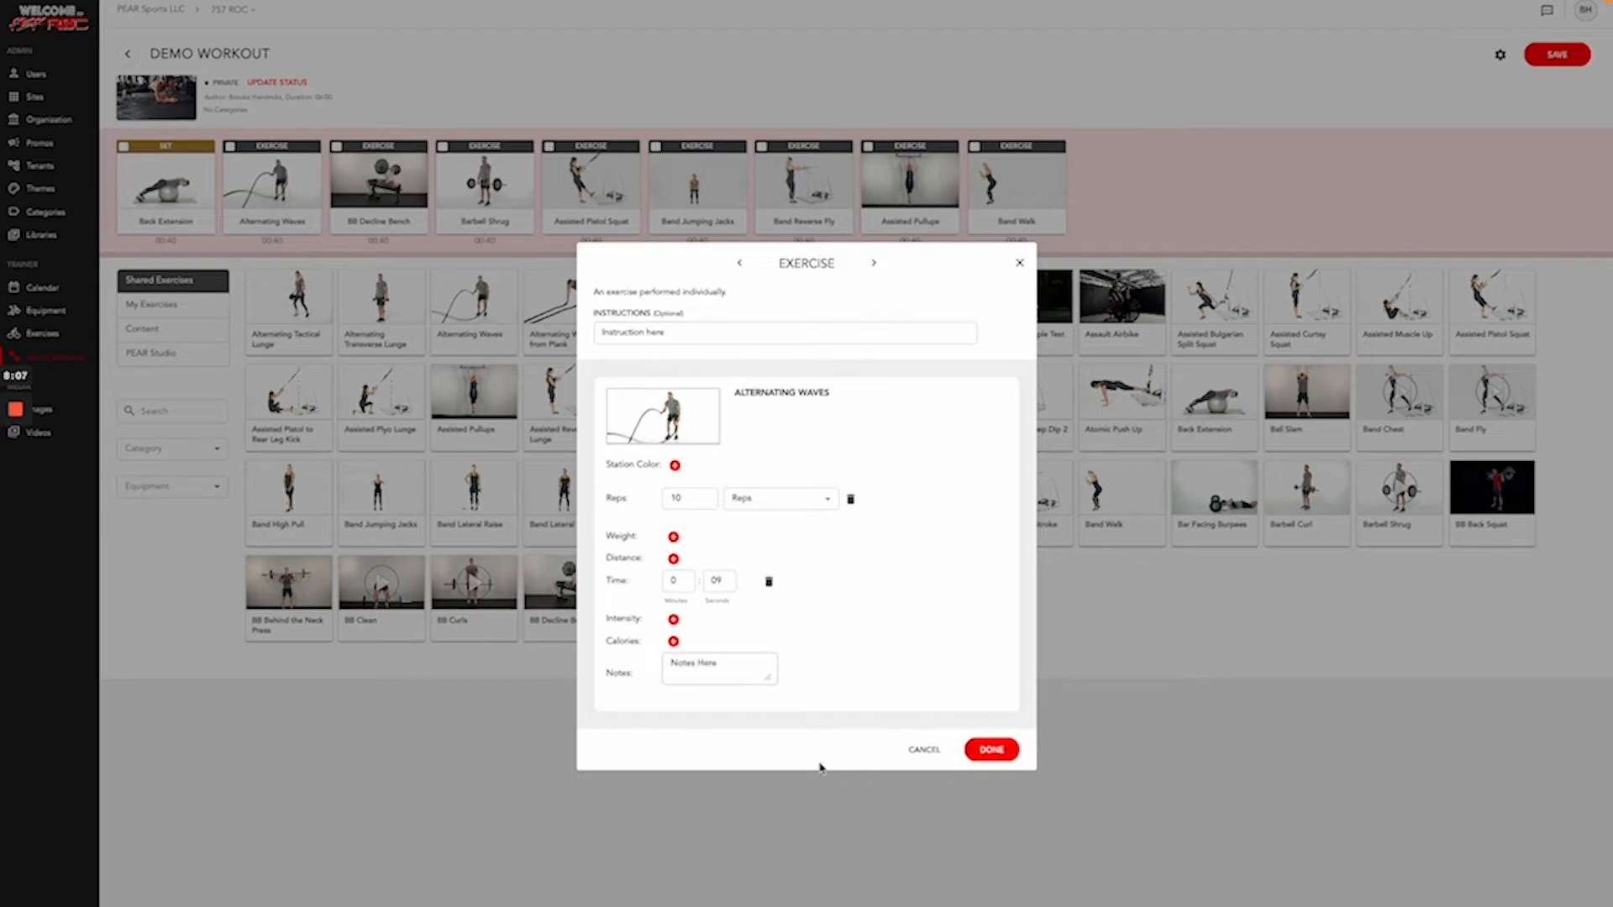
click(981, 749)
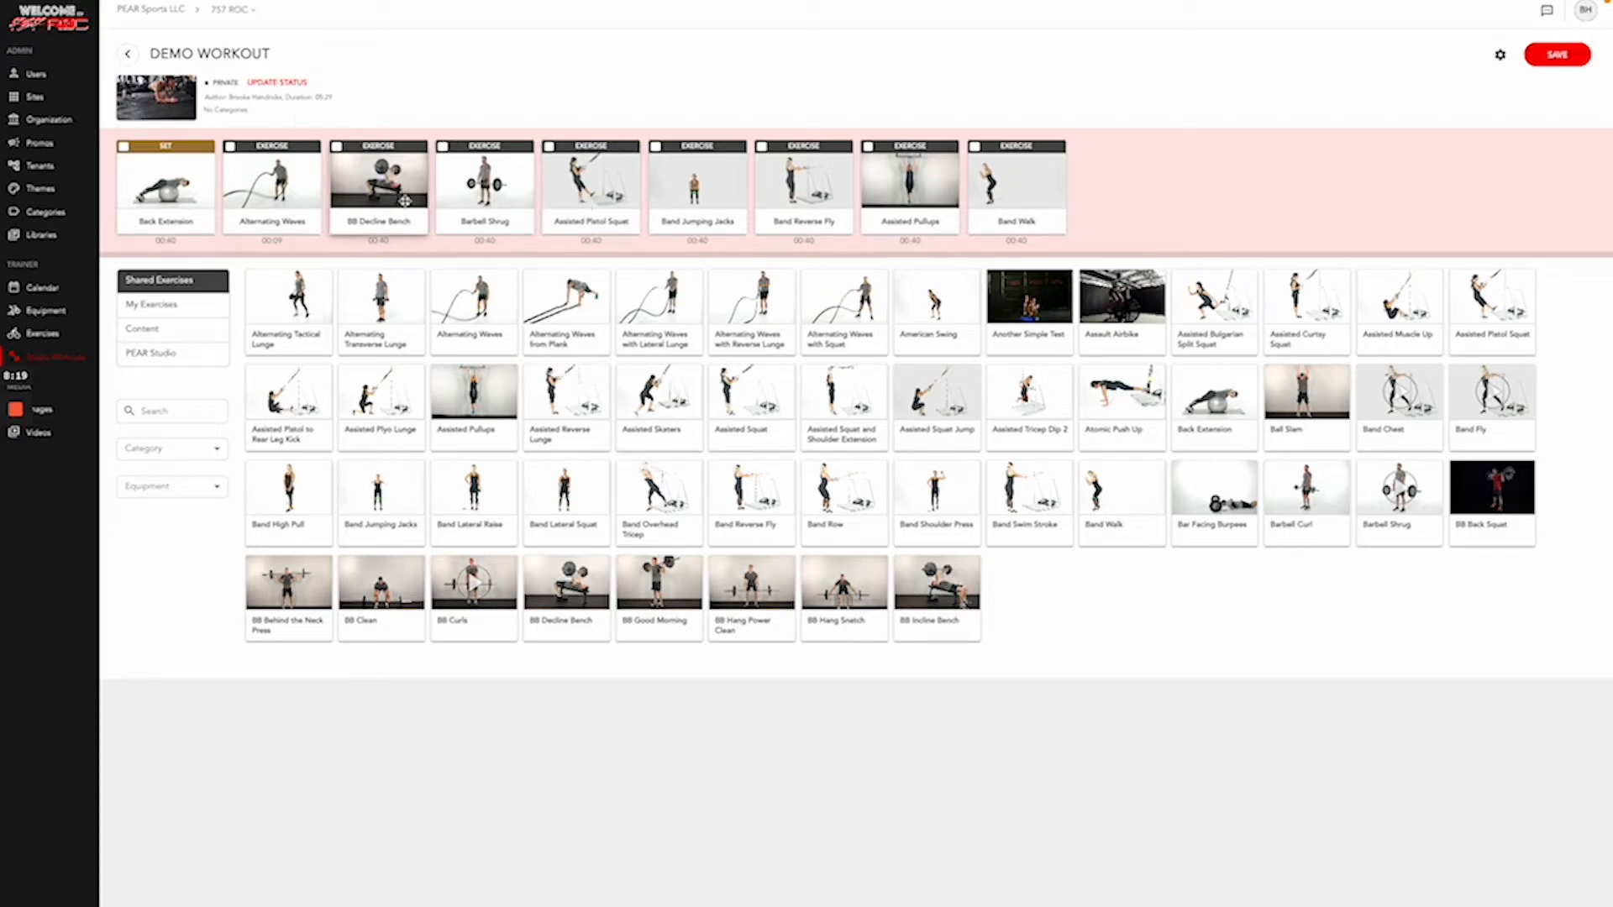
- Make a one-round circuit of the three exercises with 0:10 per exercise and 0:02 rest
click(336, 147)
click(443, 148)
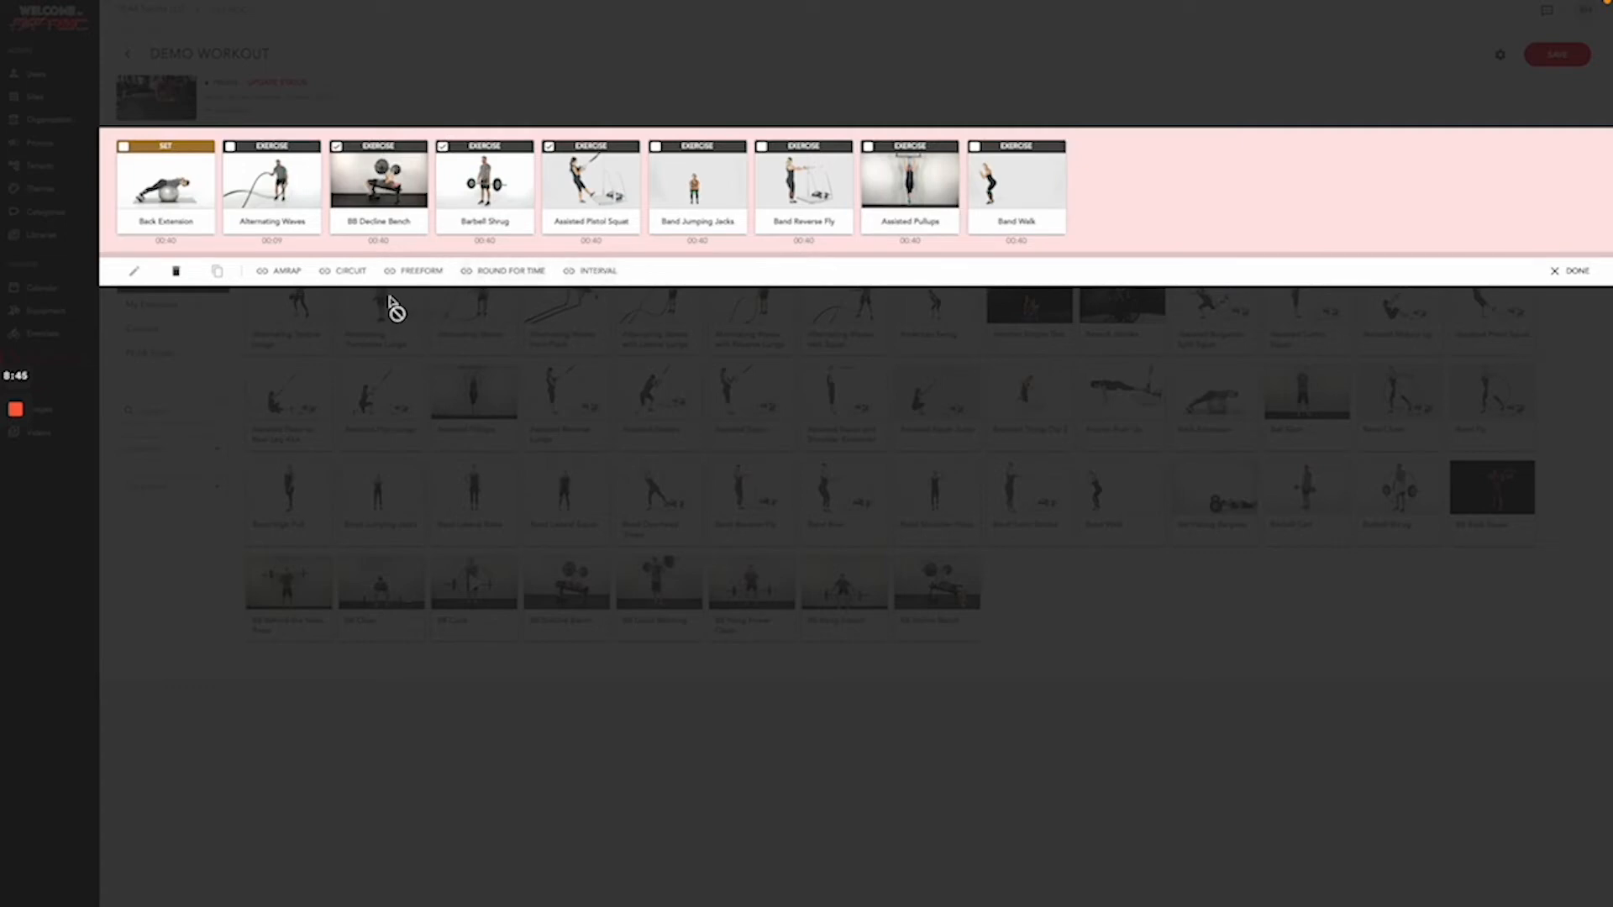
click(345, 272)
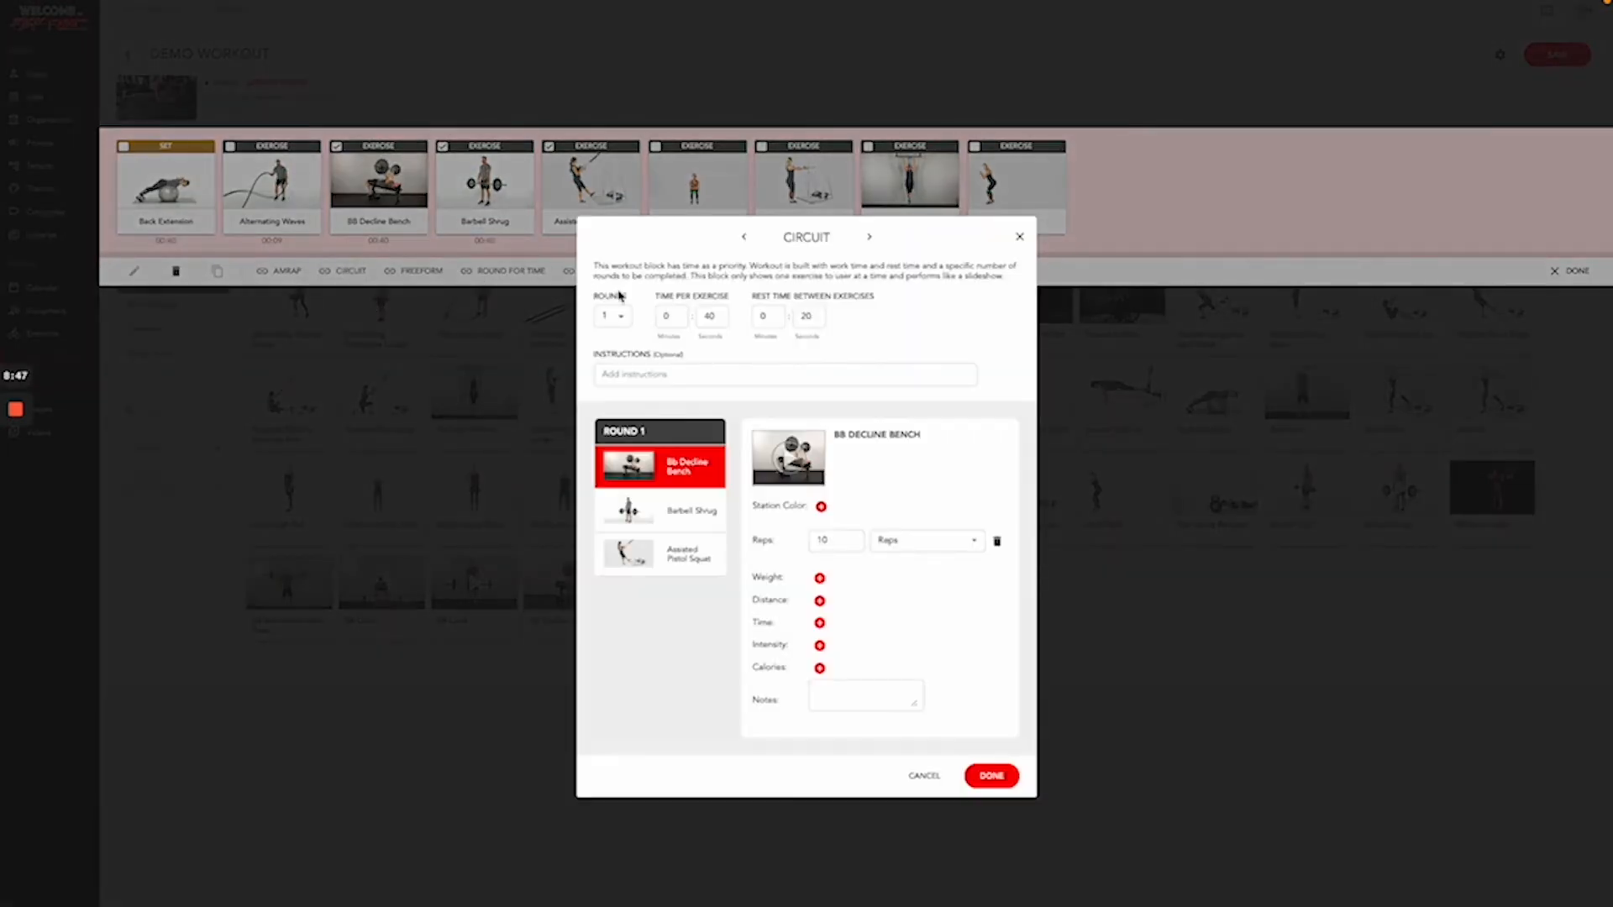
click(610, 318)
click(608, 319)
click(712, 315)
key(BackSpace)
click(808, 315)
key(BackSpace)
key(BackSpace)
text(1)
click(918, 333)
- Add 'Instructions Here' and notes to the circuit, review its exercises, and confirm it
click(720, 378)
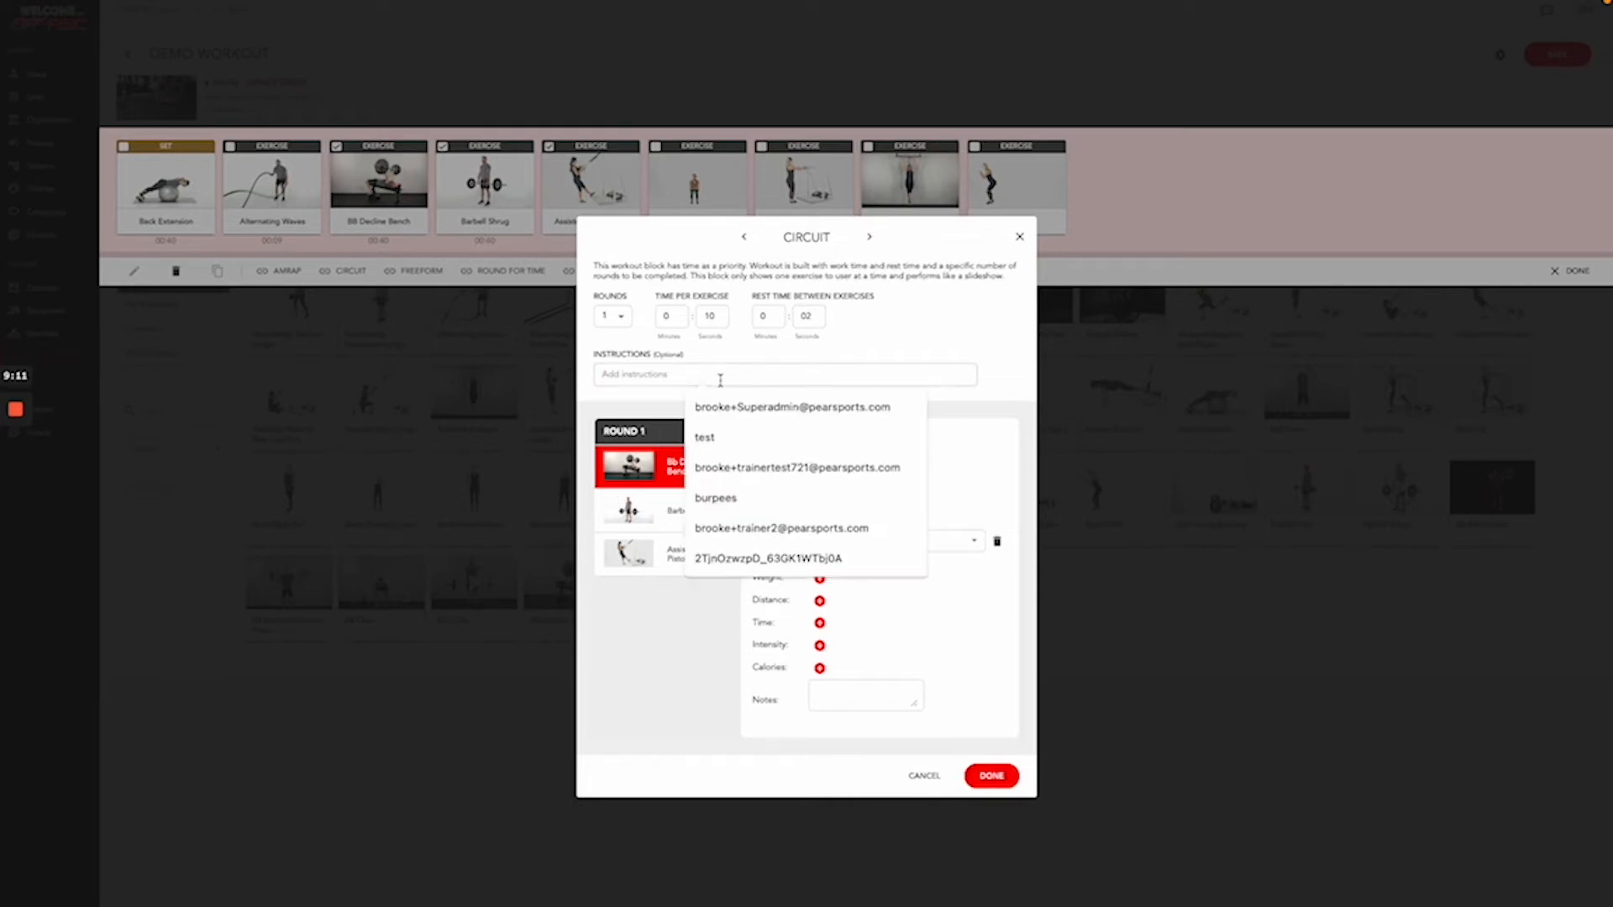
text(In)
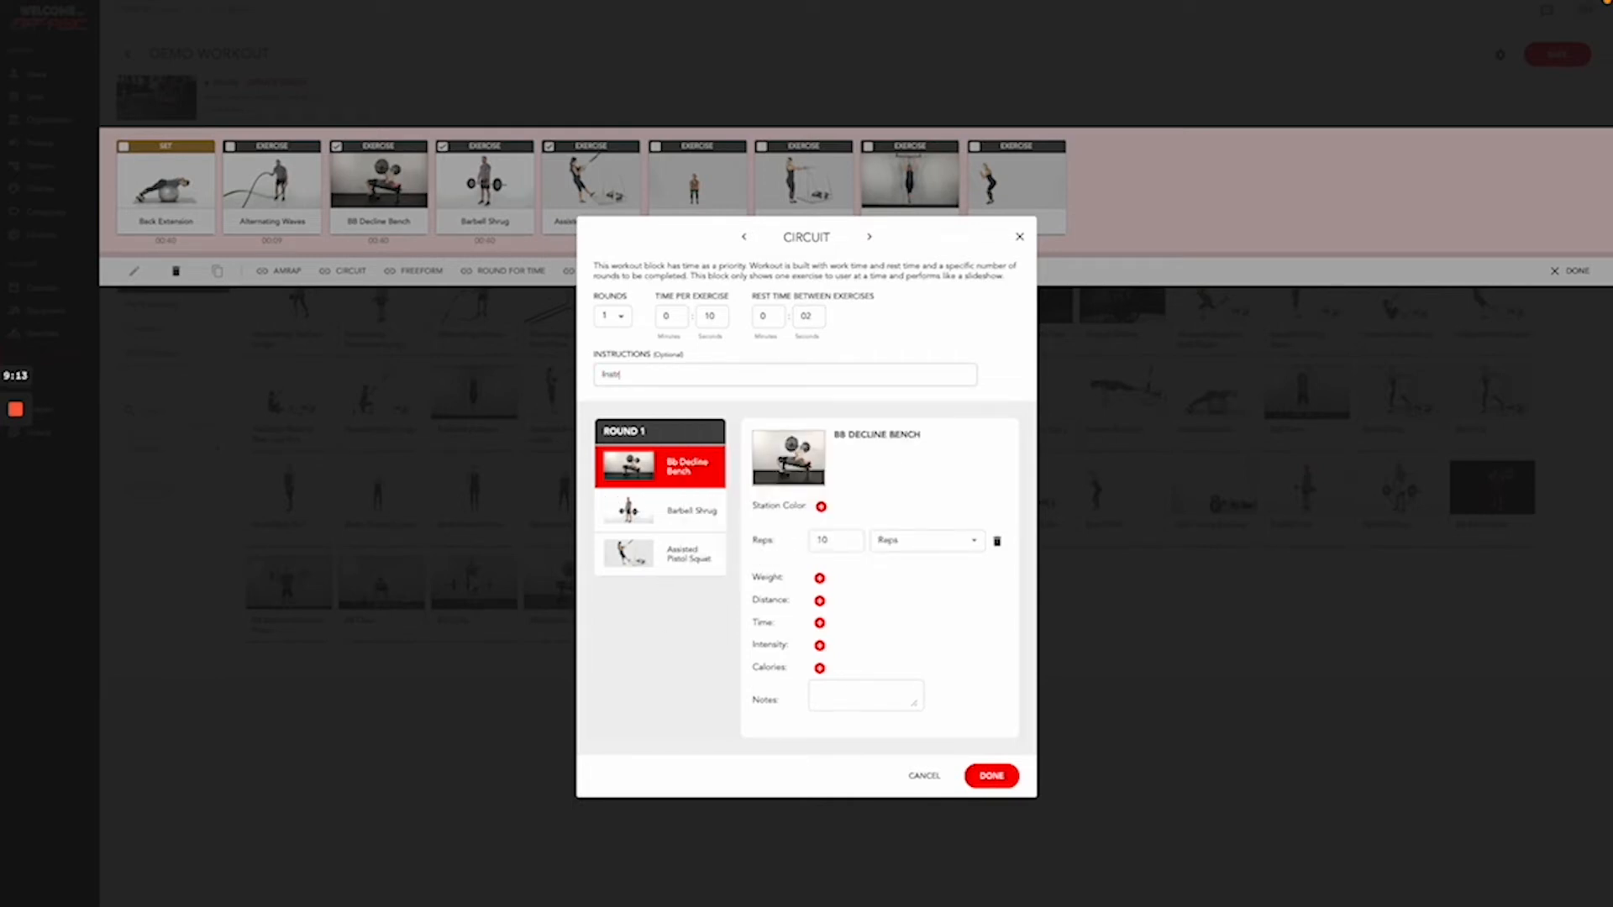
text(structions Here)
click(677, 534)
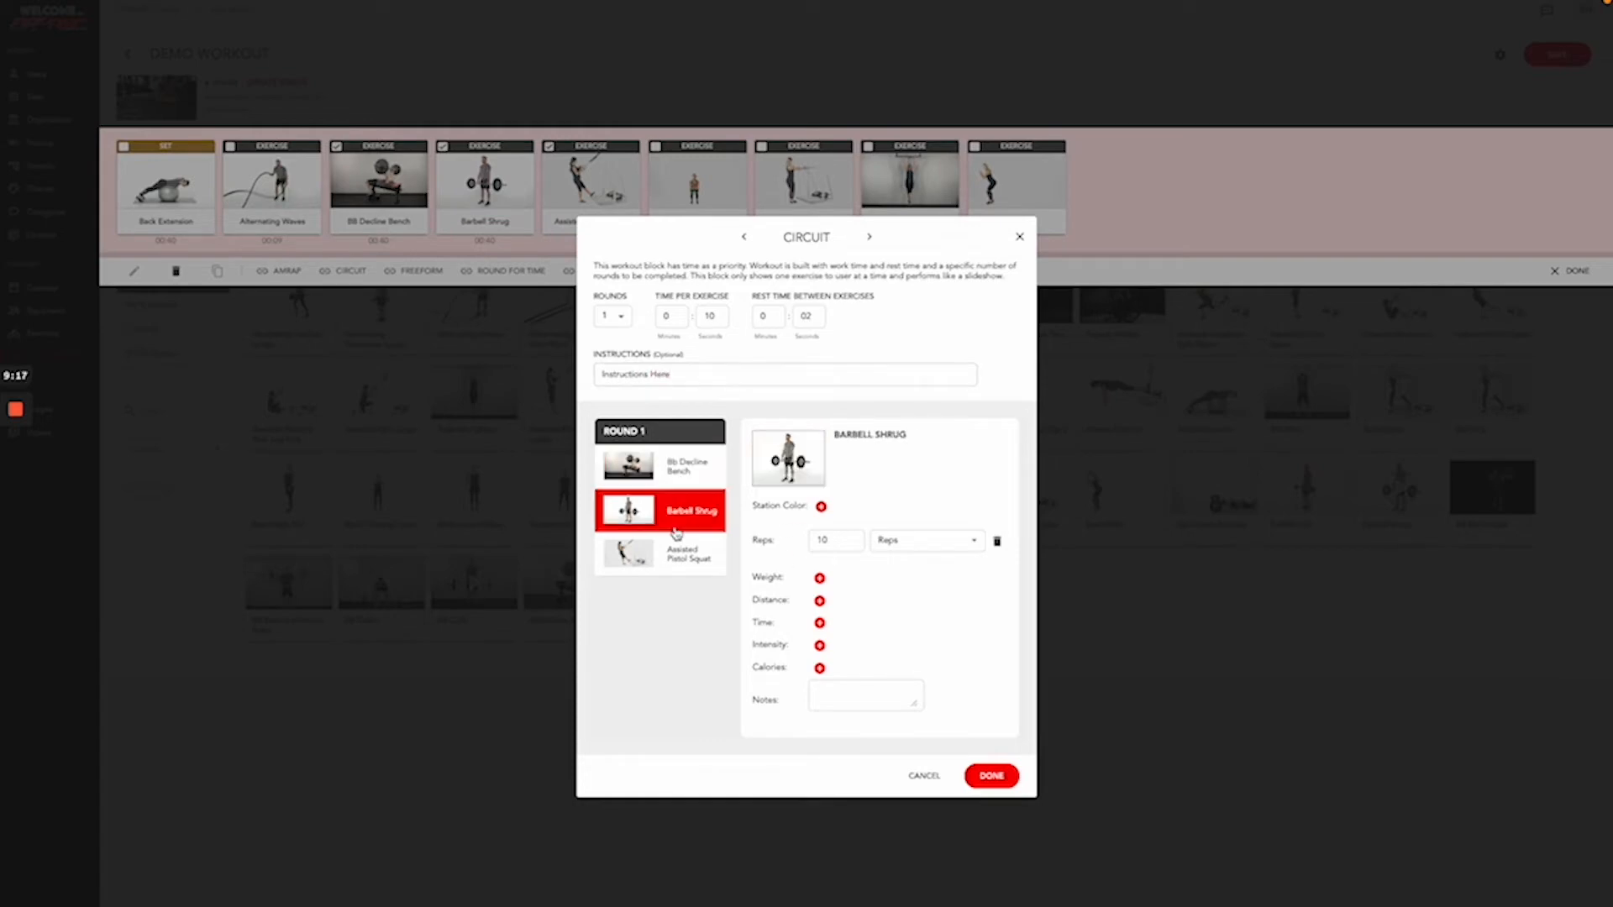
click(673, 558)
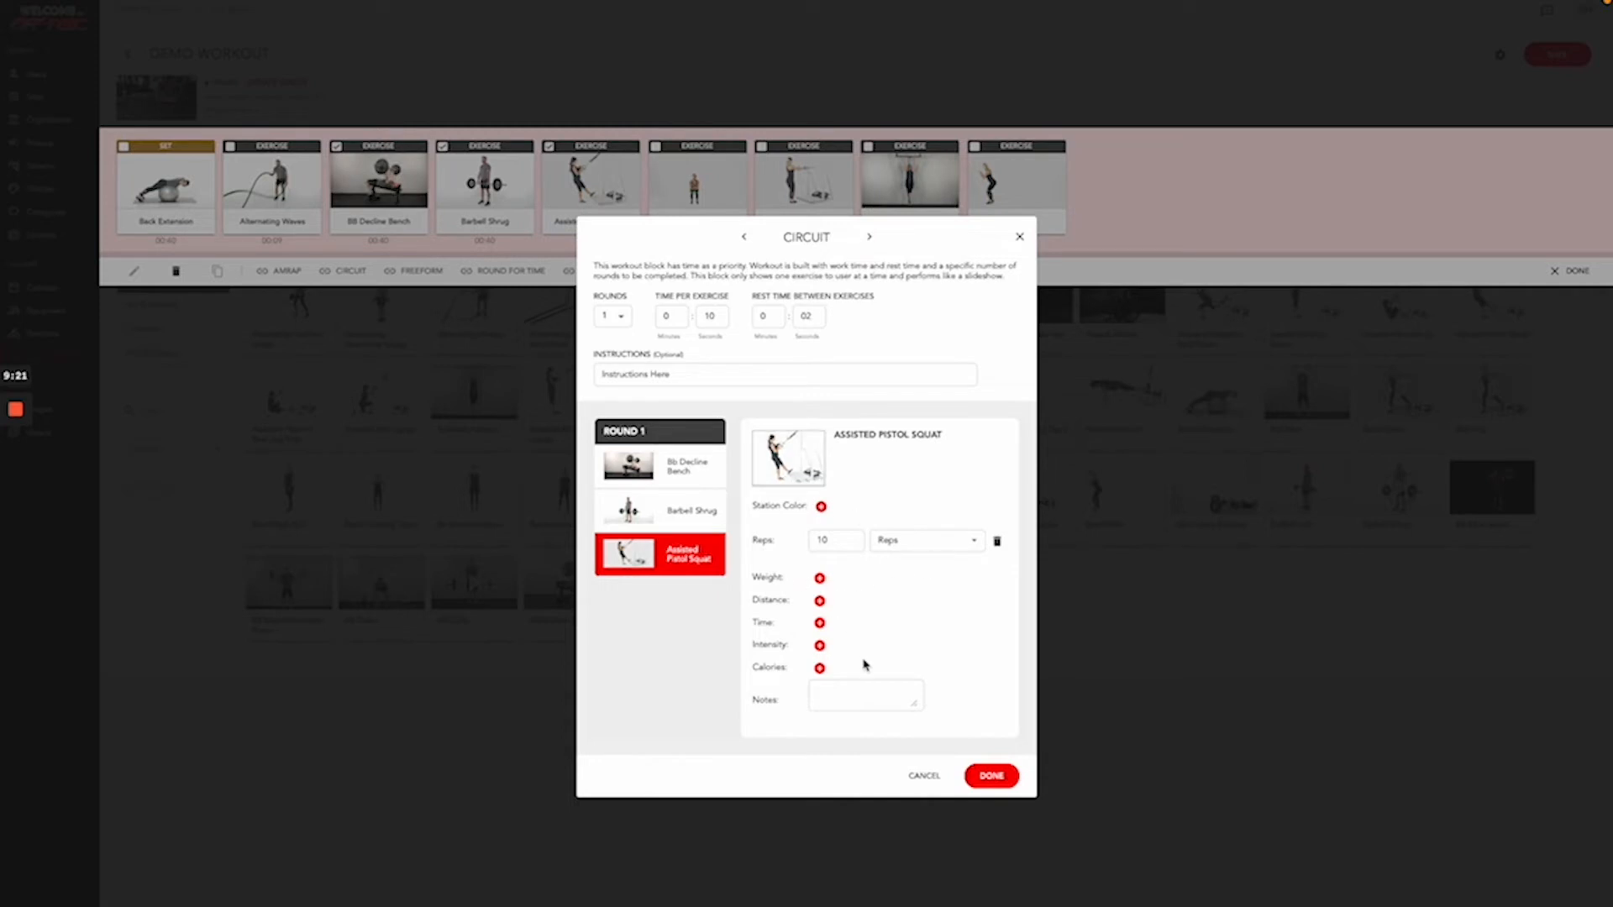
click(826, 684)
text(Notes Here)
click(990, 776)
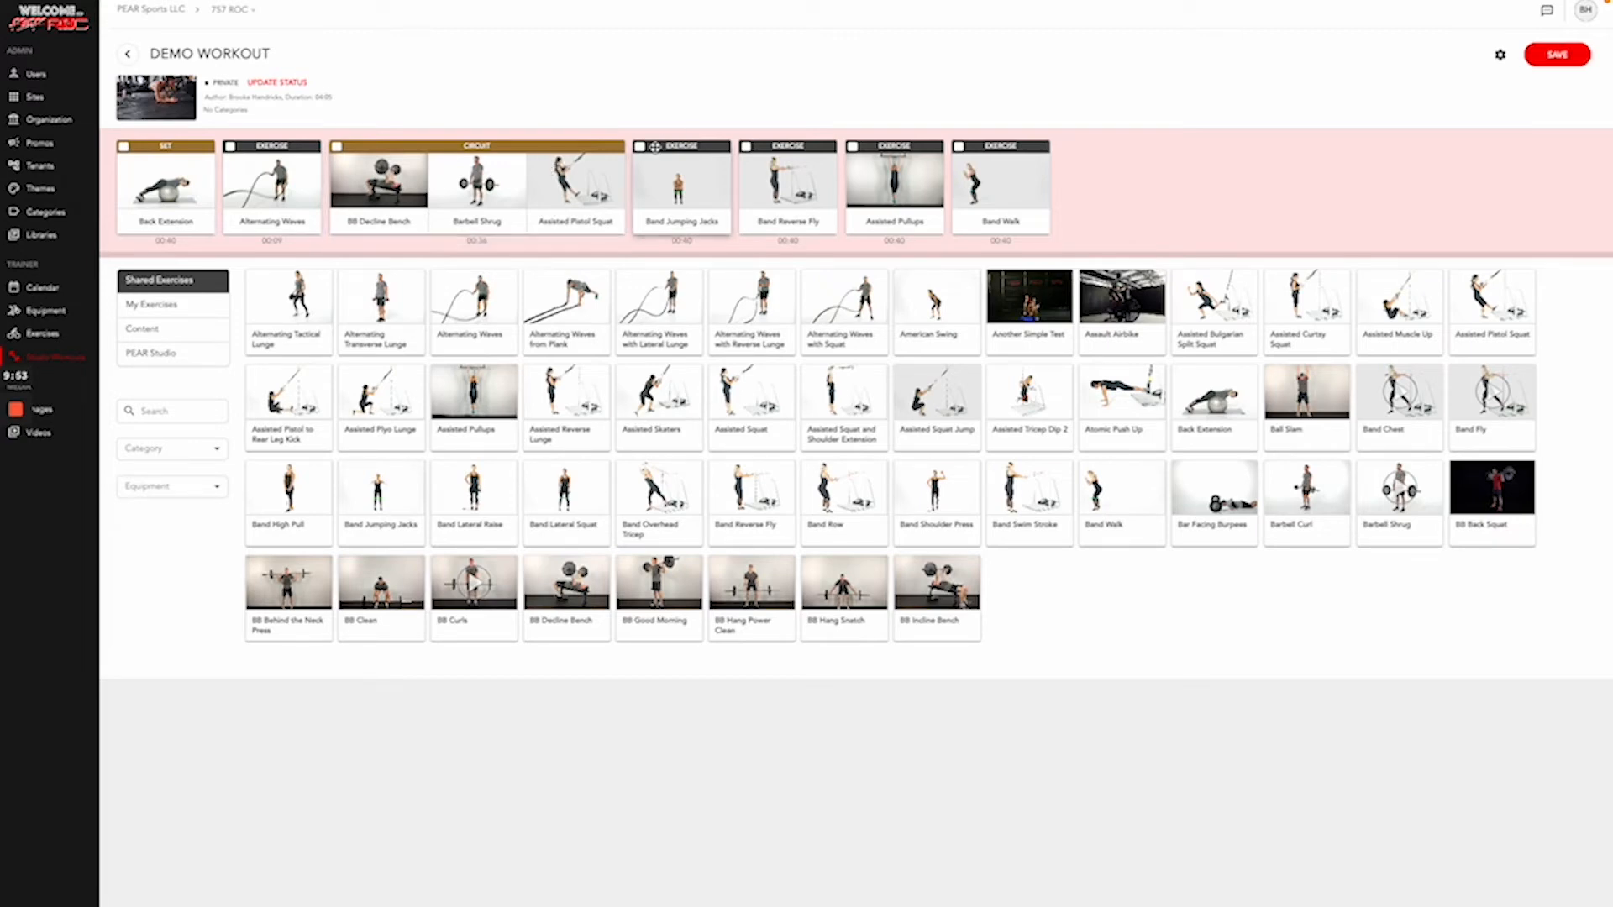
- Group Band Jumping Jacks and Band Reverse Fly as an interval with 10-second work and 03-second rest
click(708, 150)
click(746, 147)
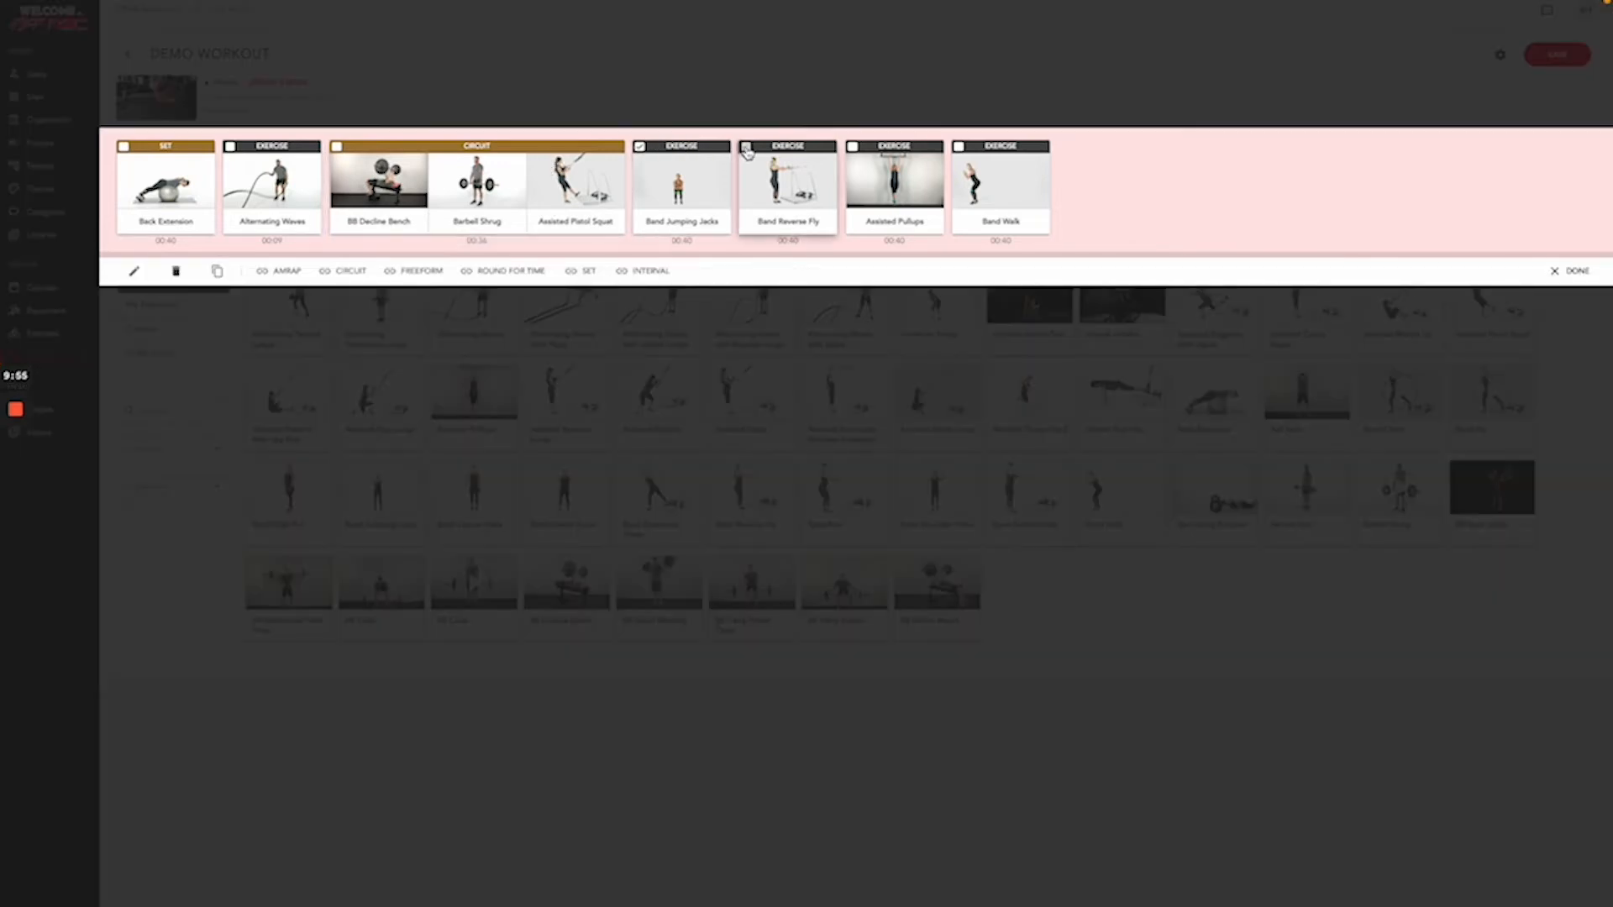
click(600, 271)
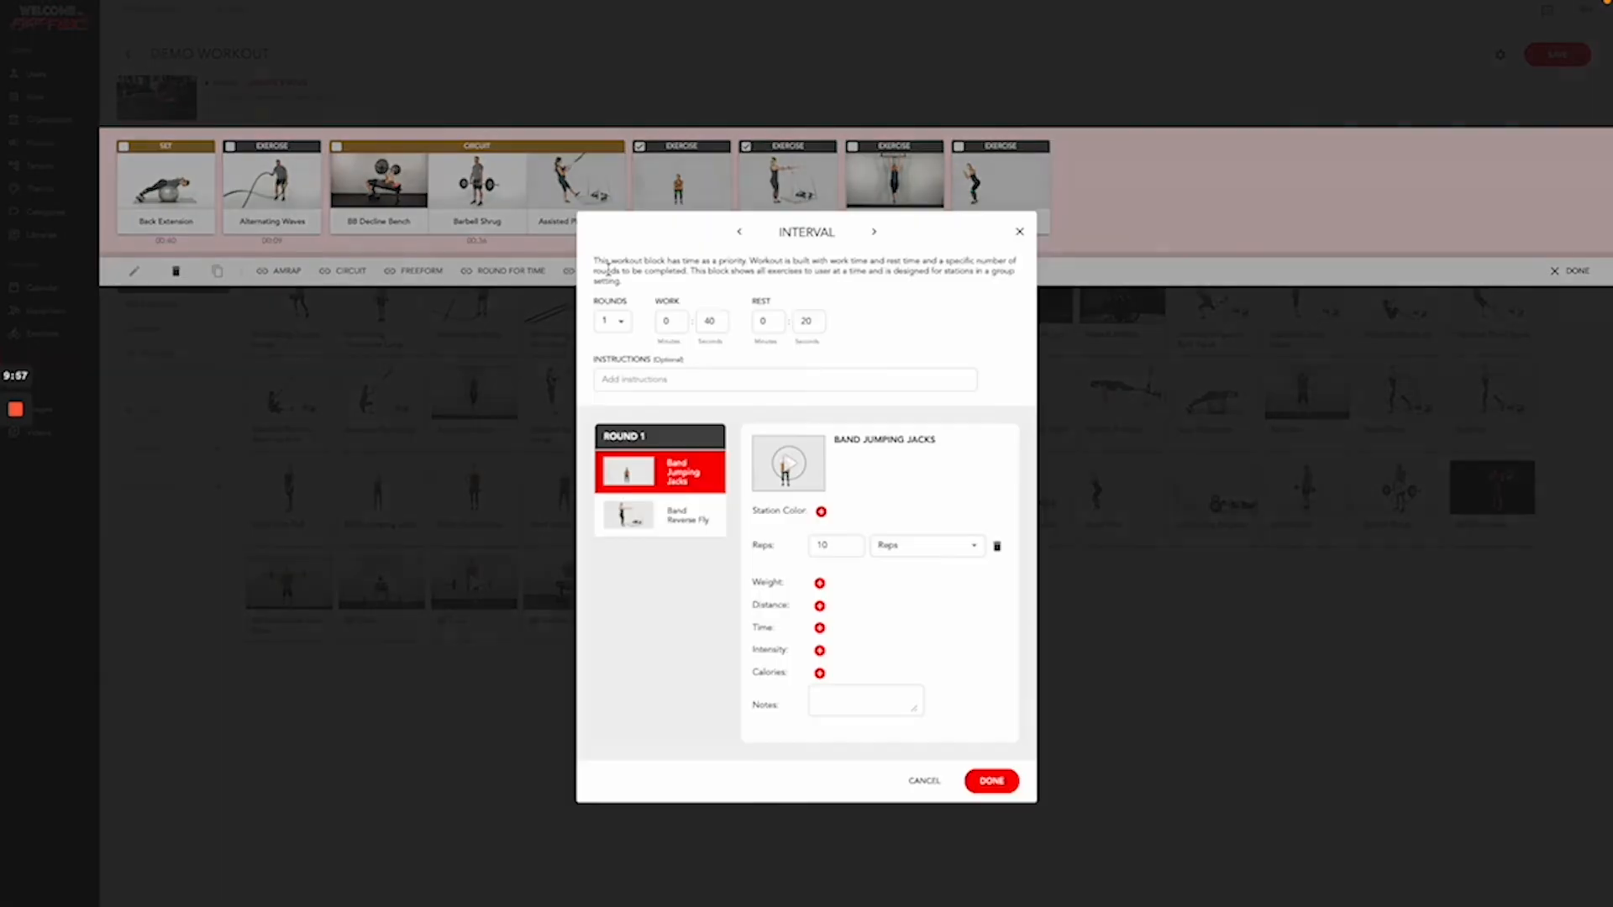
click(716, 320)
click(717, 320)
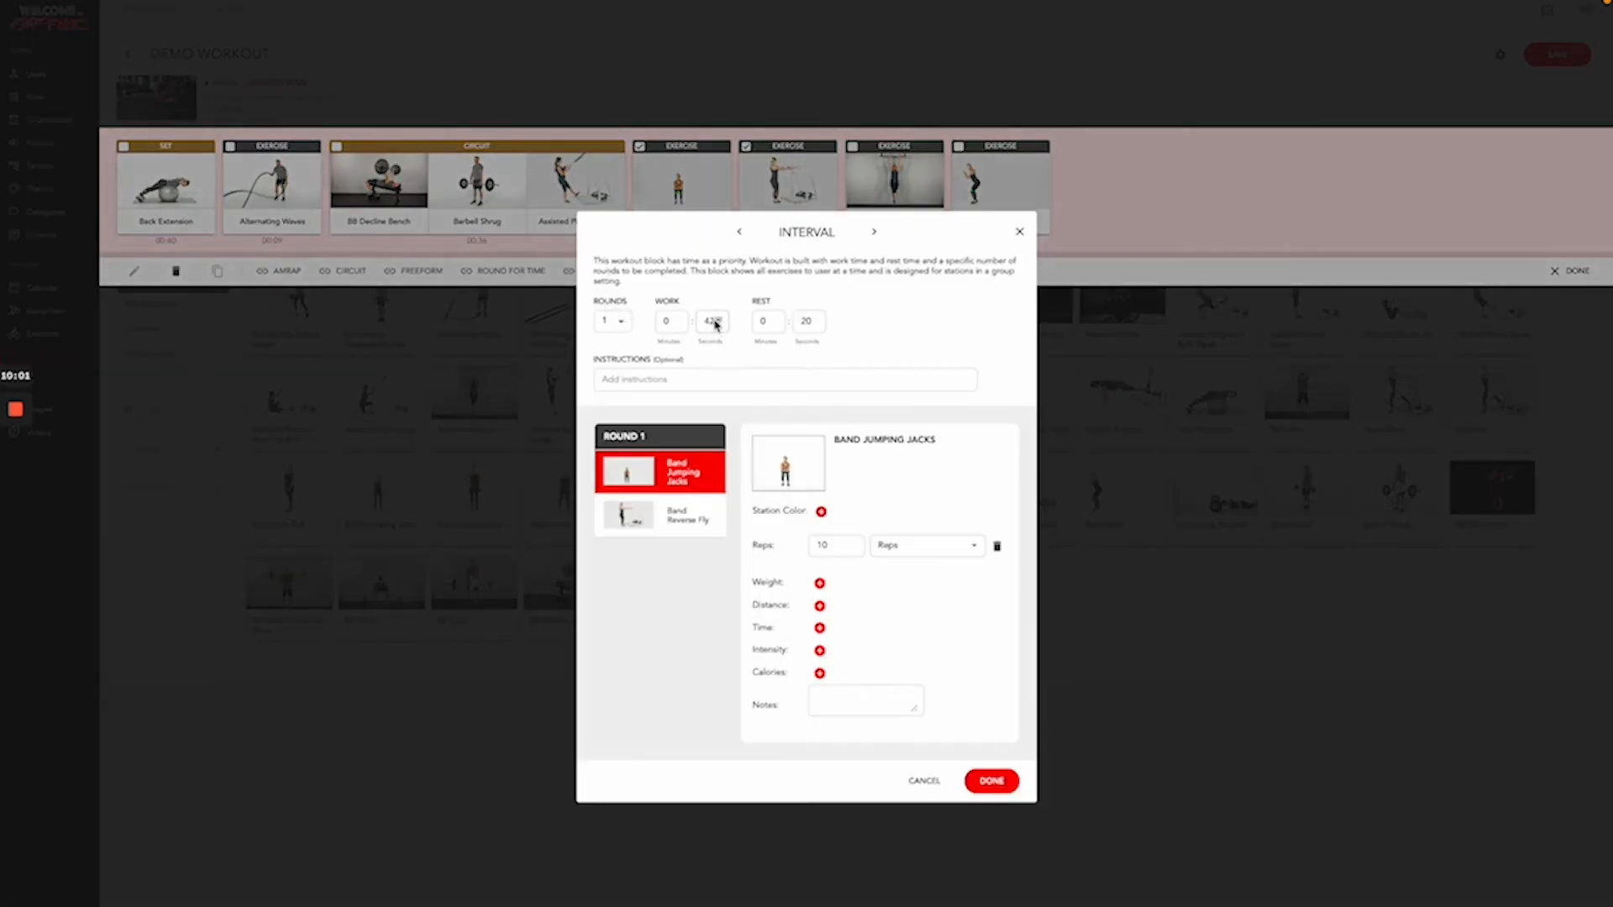
click(717, 322)
text(10)
click(813, 319)
key(BackSpace)
key(BackSpace)
text(0)
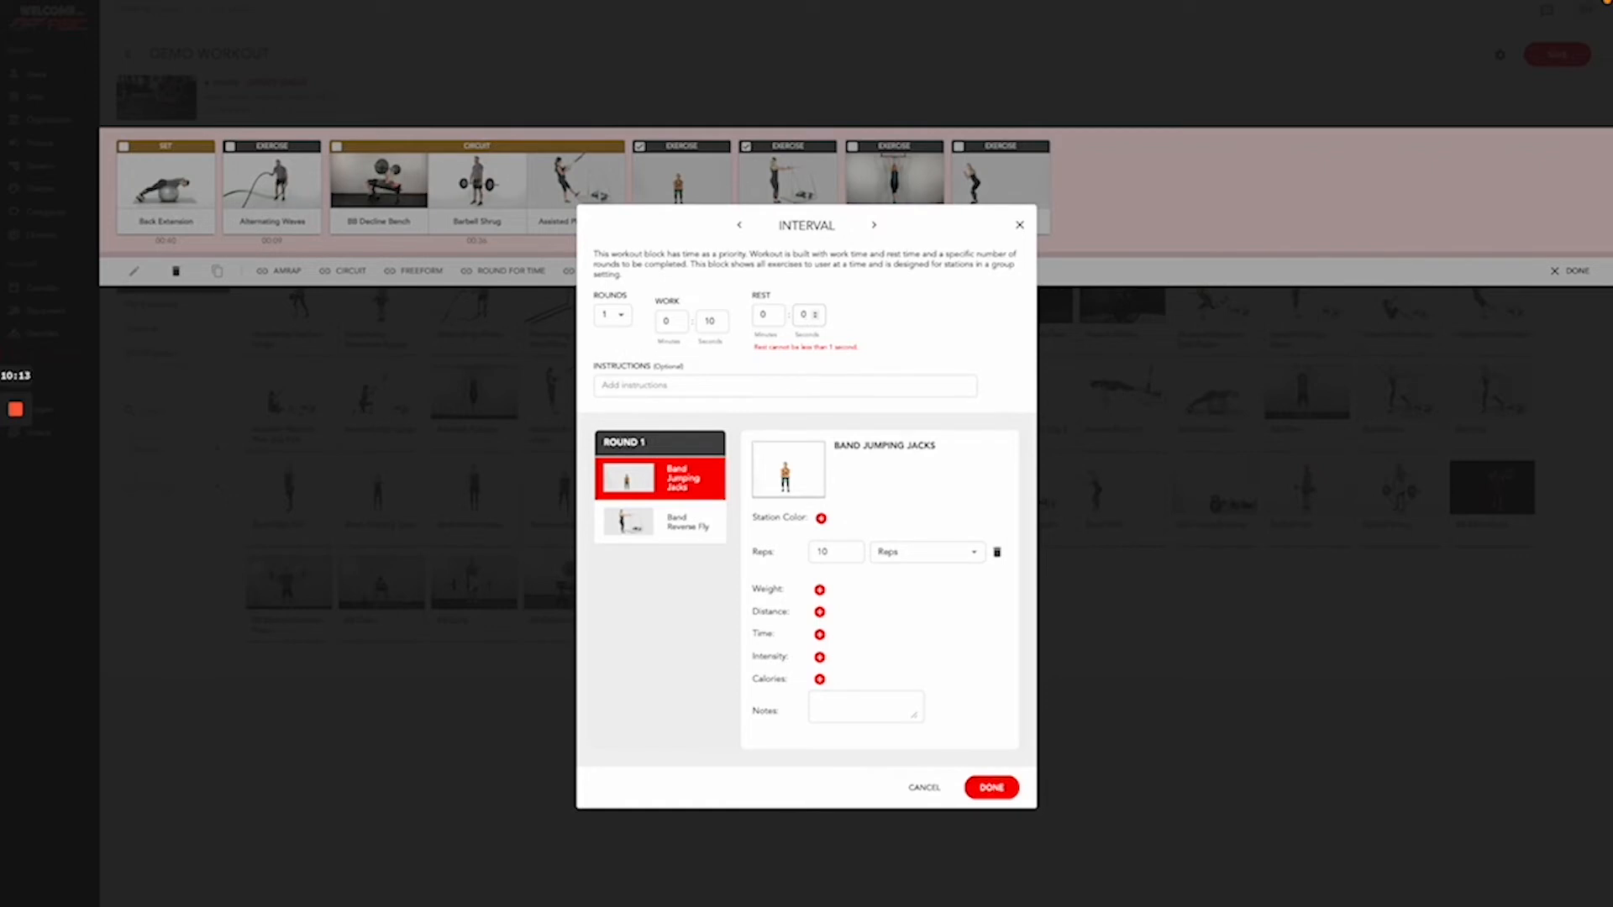
text(3)
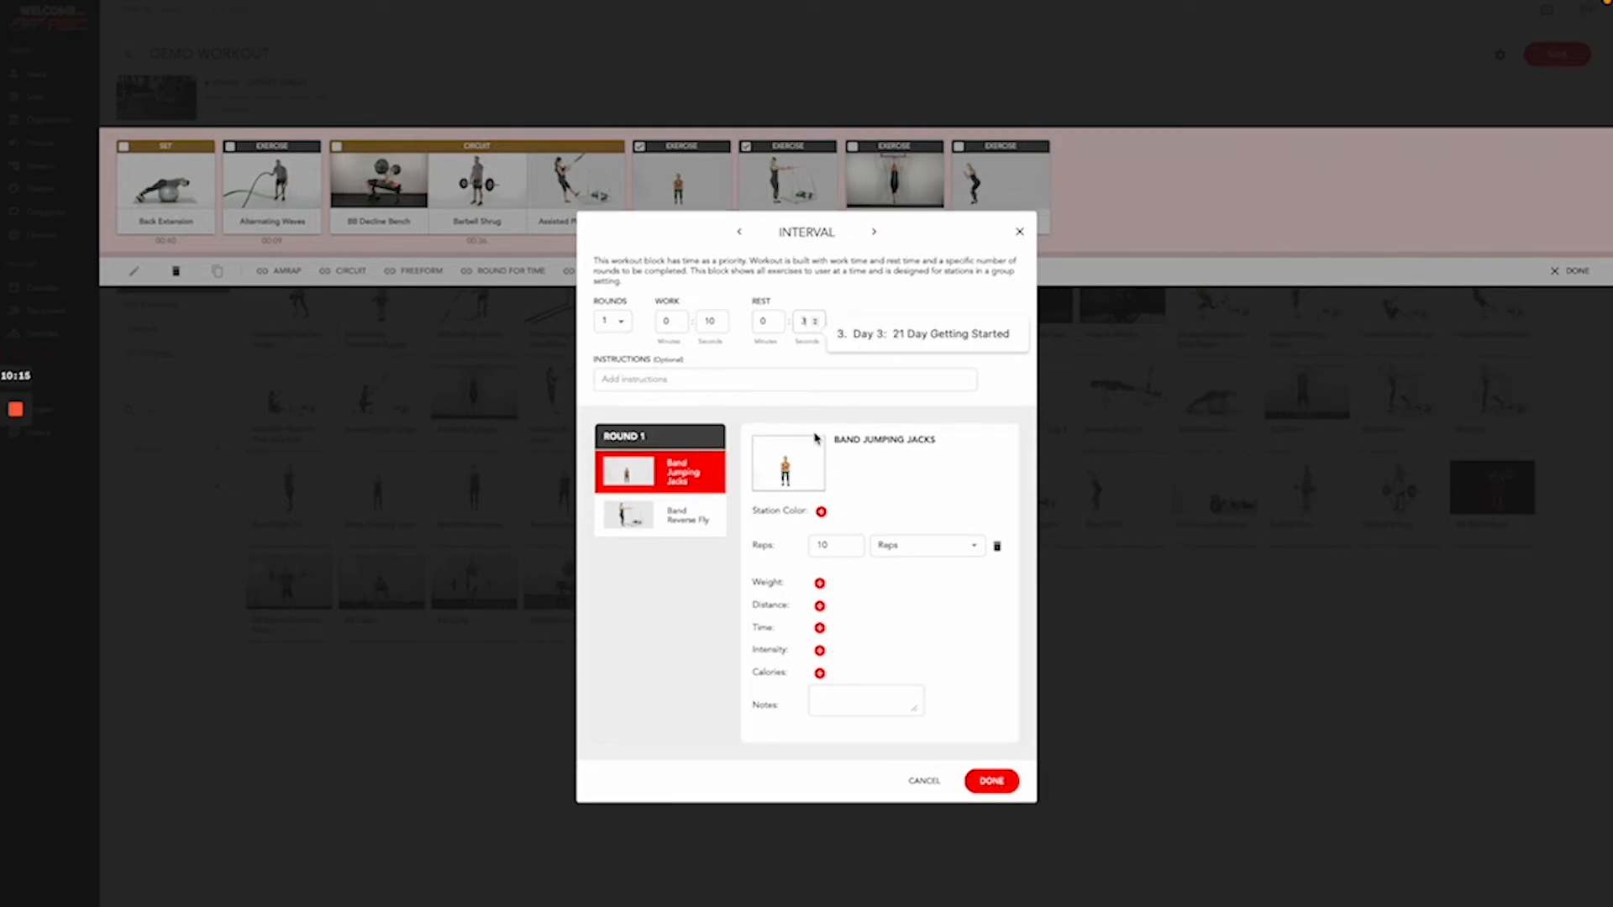
- Add interval instructions and notes, swap Band Reverse Fly's reps for a time, and save
click(713, 380)
text(Inst)
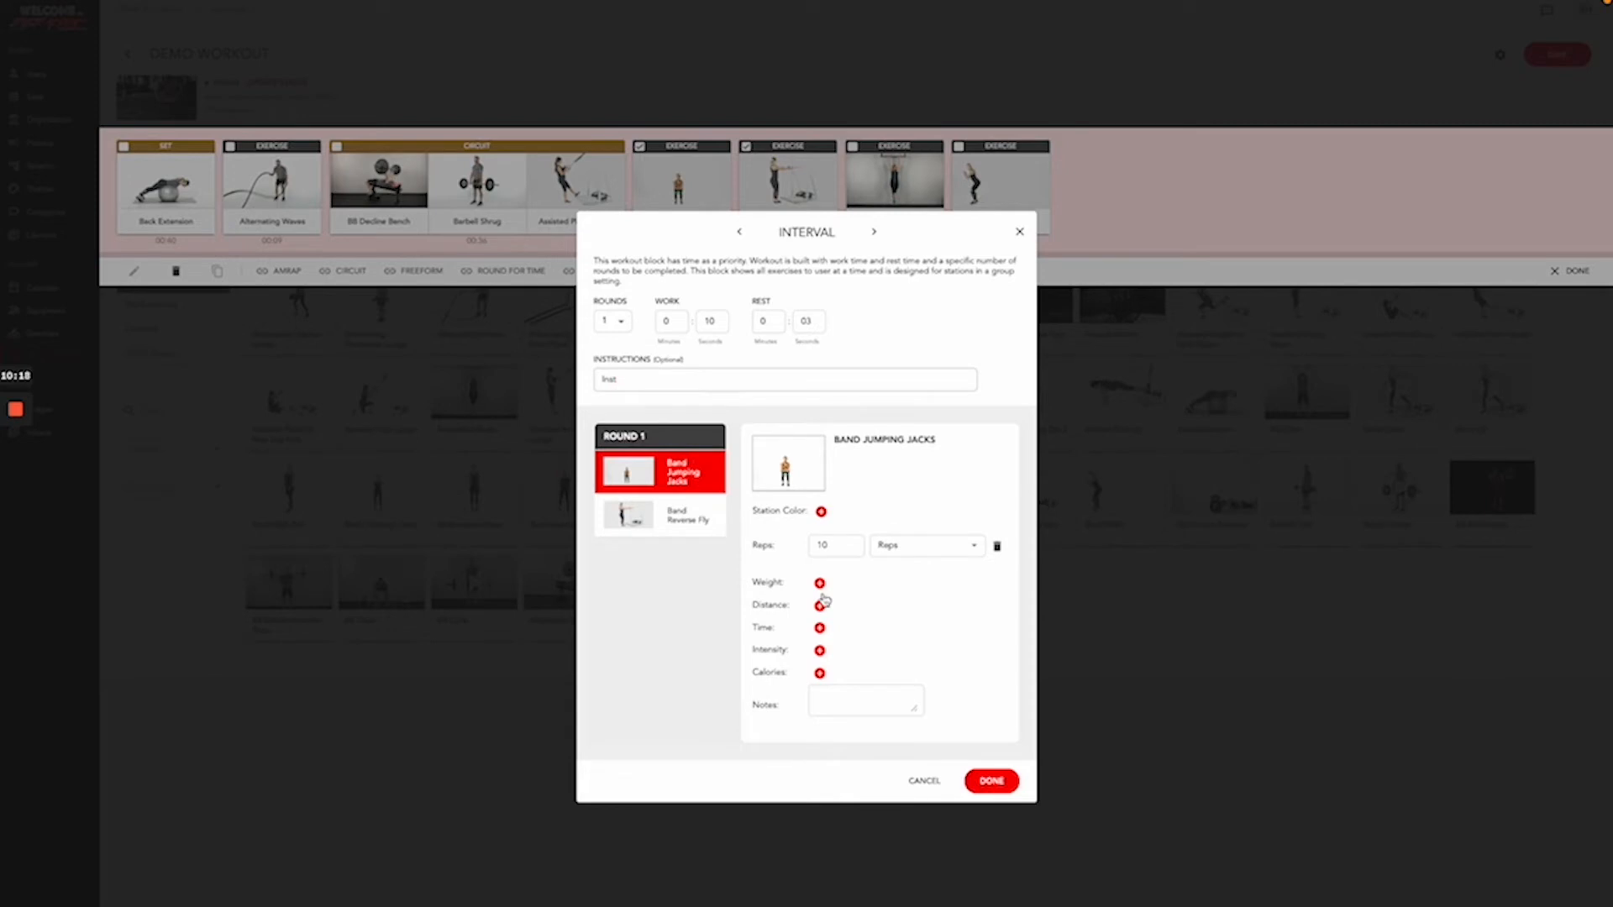
click(848, 698)
text(Notes)
click(678, 516)
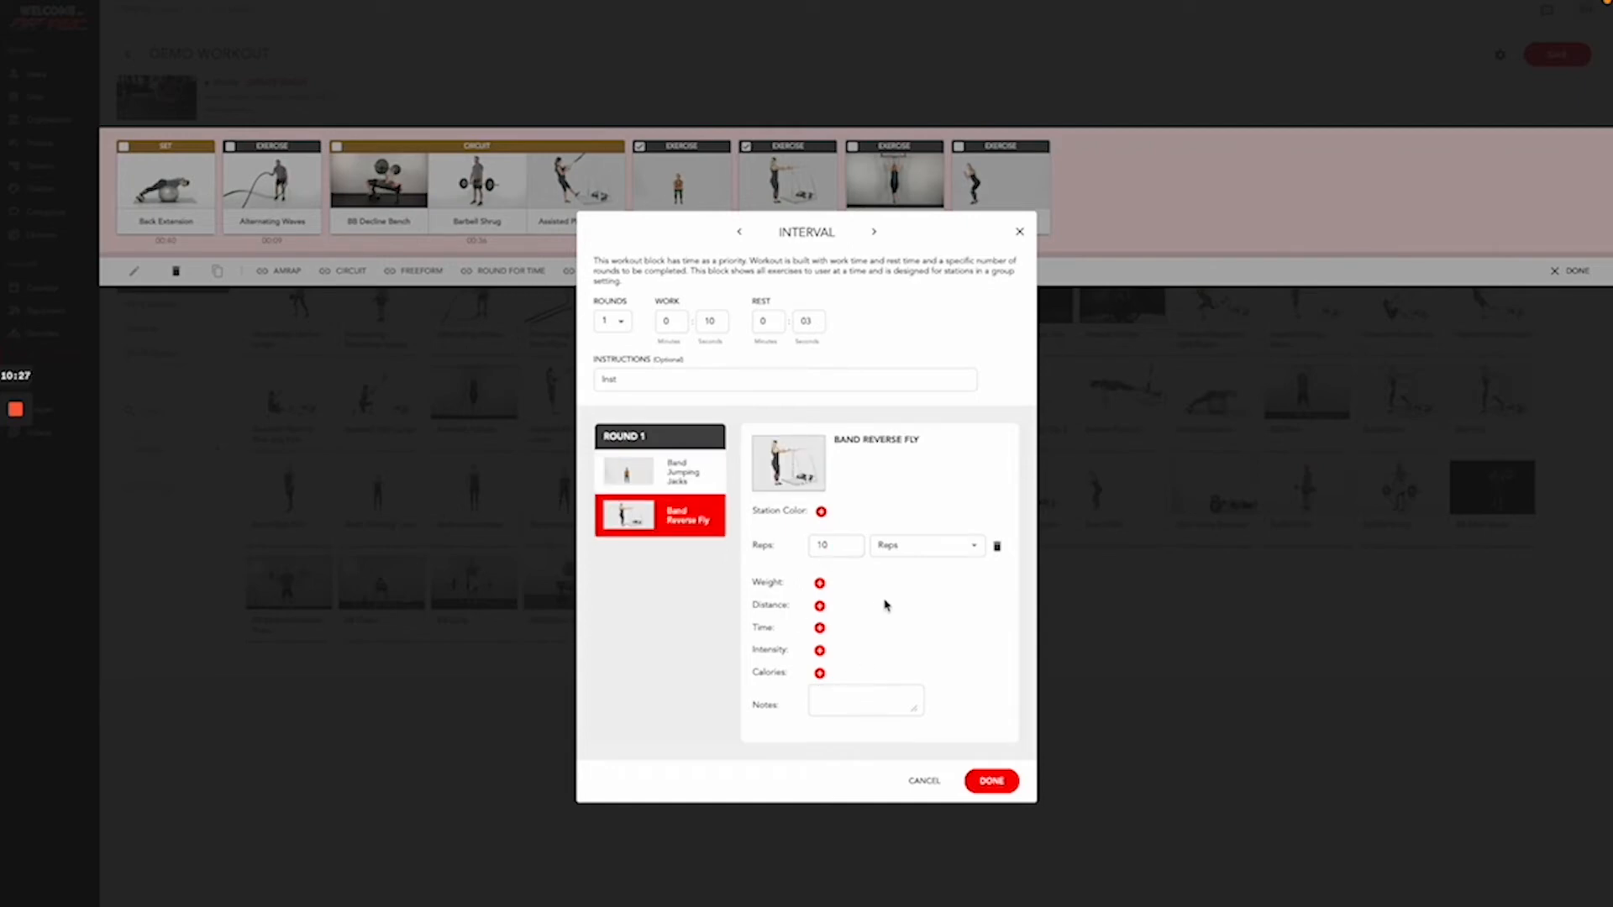
click(997, 548)
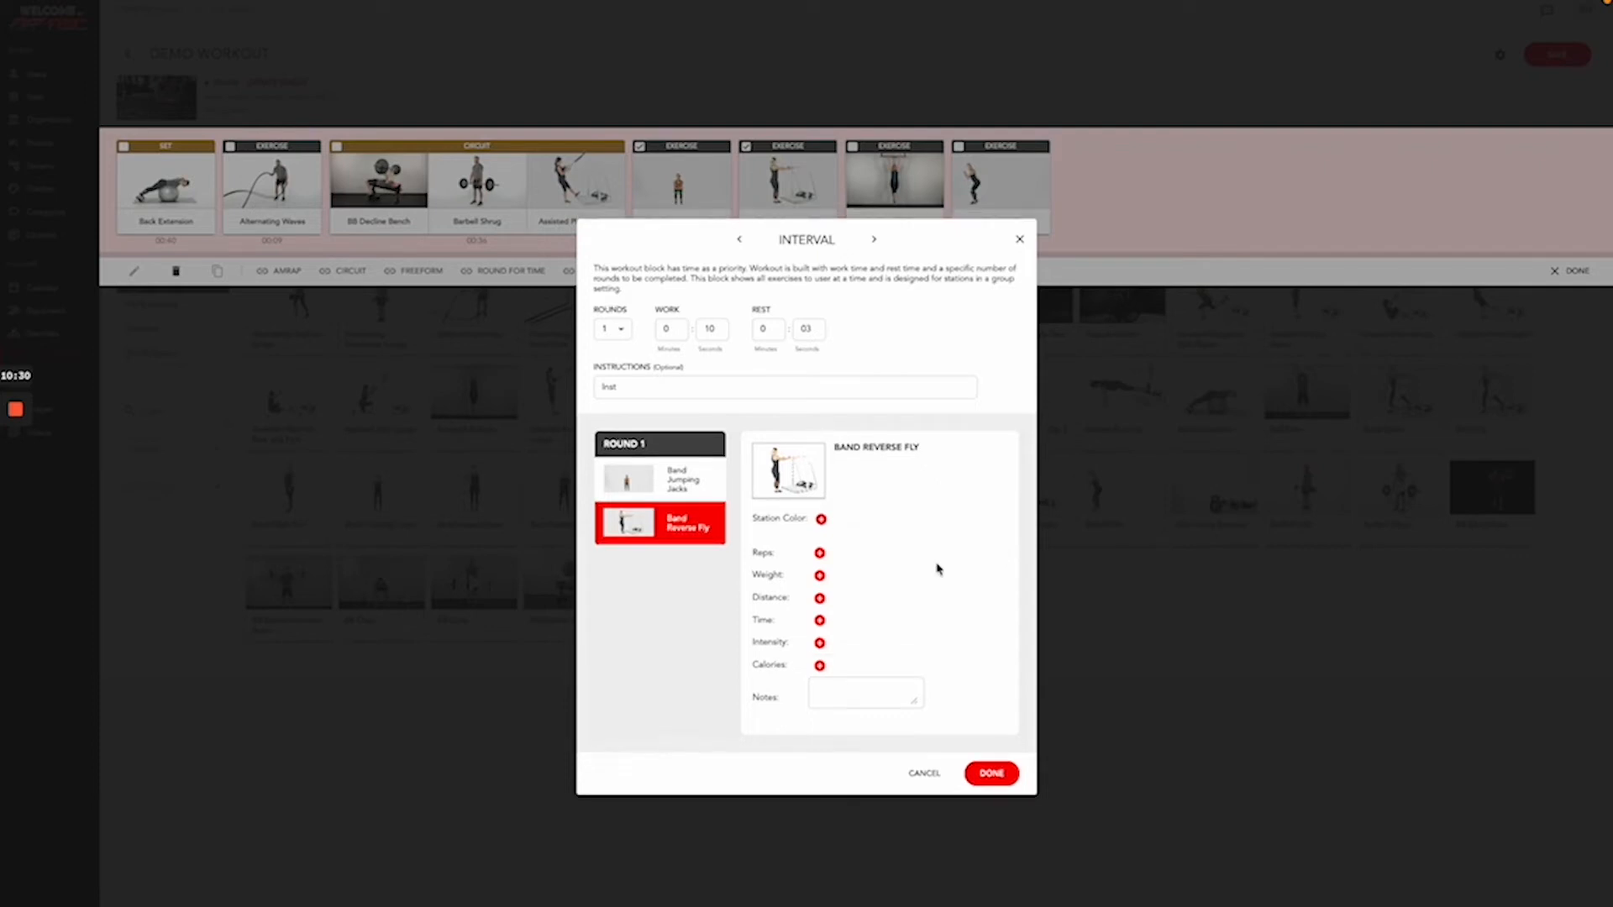
click(819, 620)
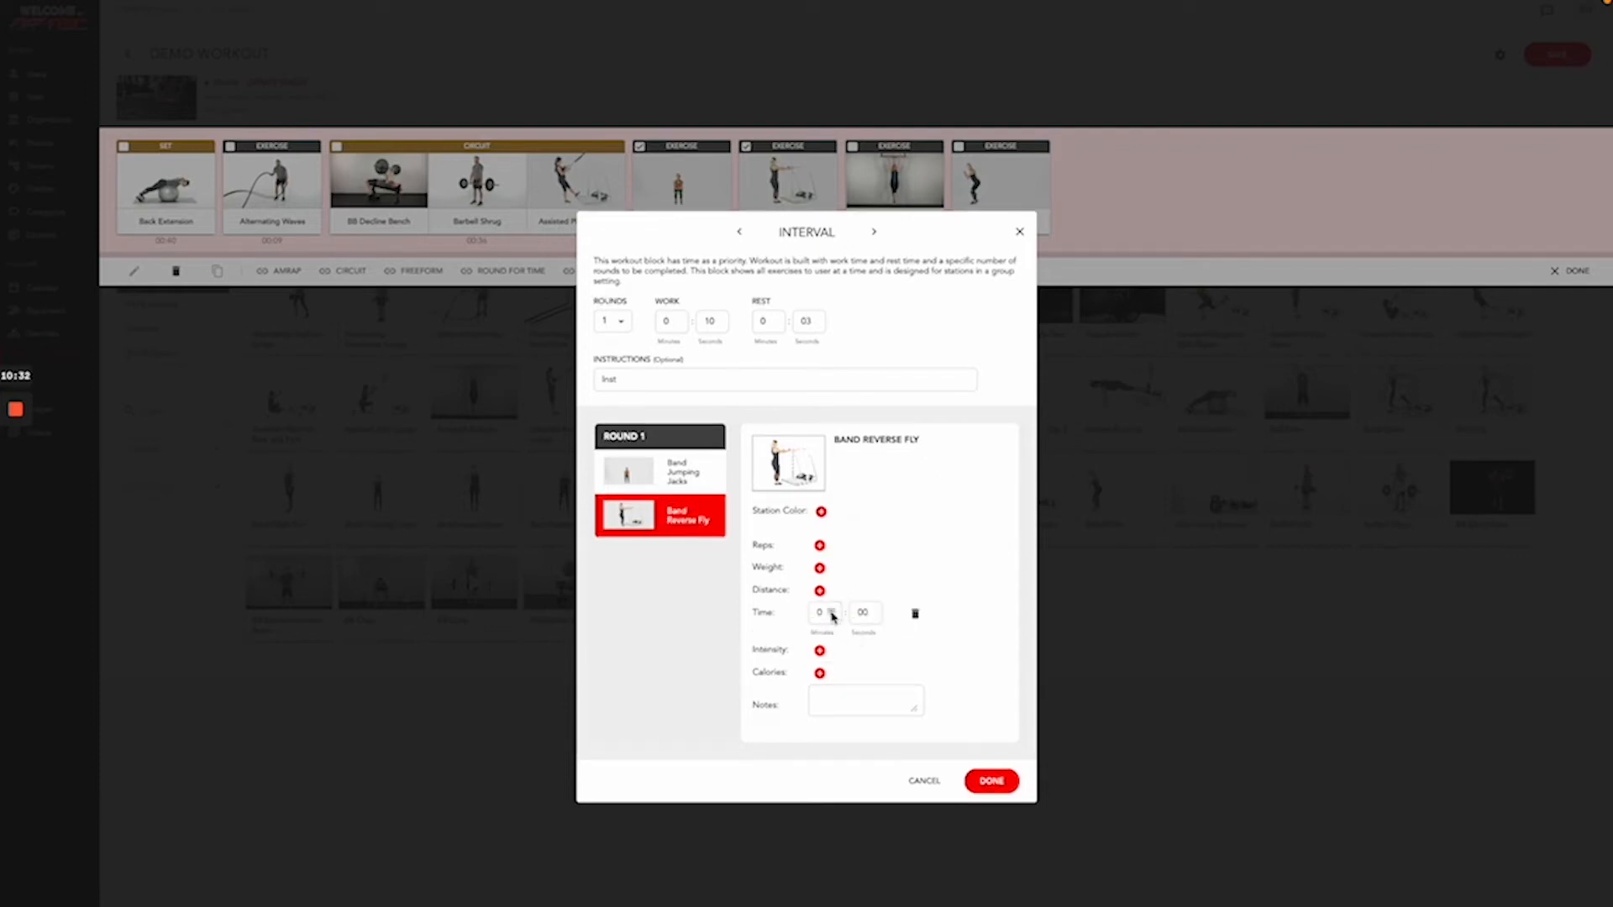
click(865, 613)
text(1)
click(991, 781)
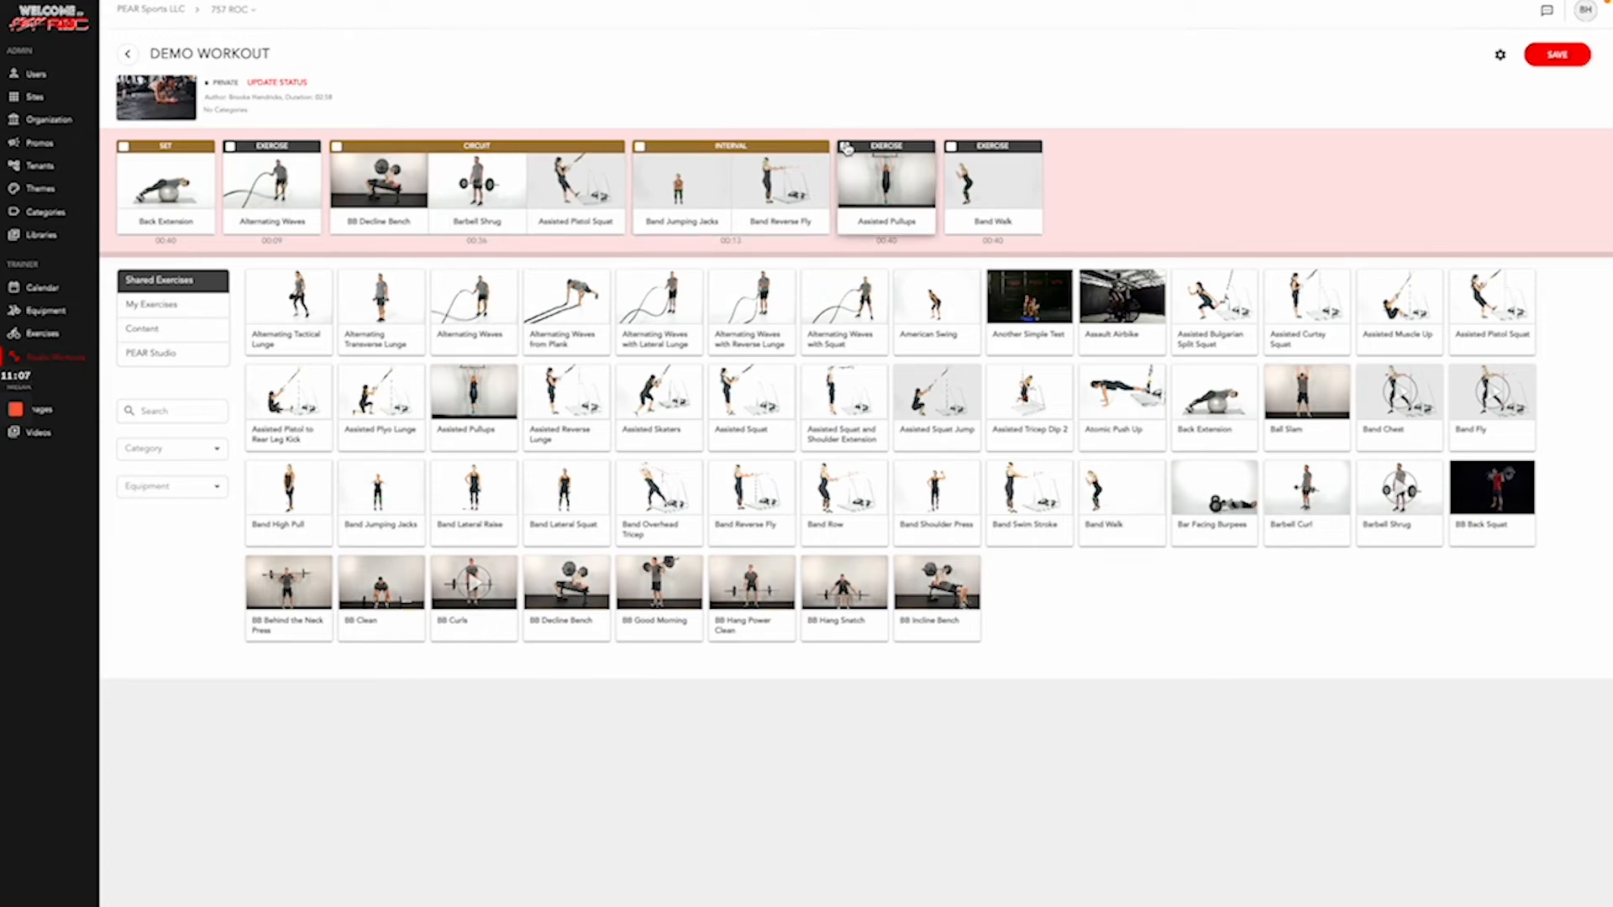
- Make Assisted Pullups an AMRAP block with total time 0 minutes 10 seconds
click(845, 147)
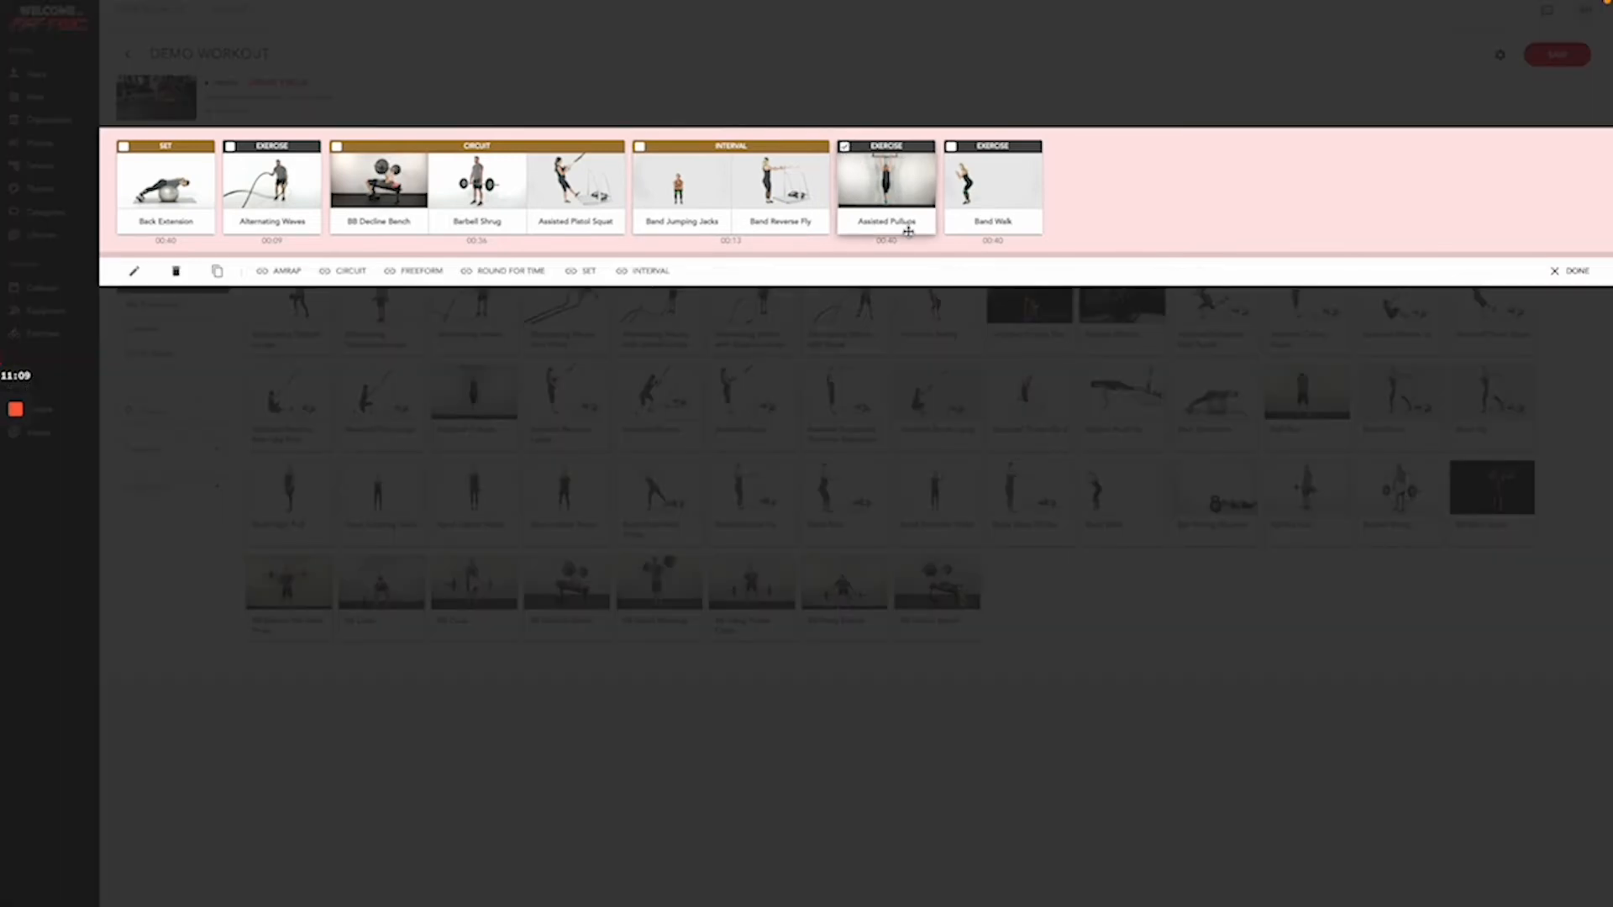
click(283, 271)
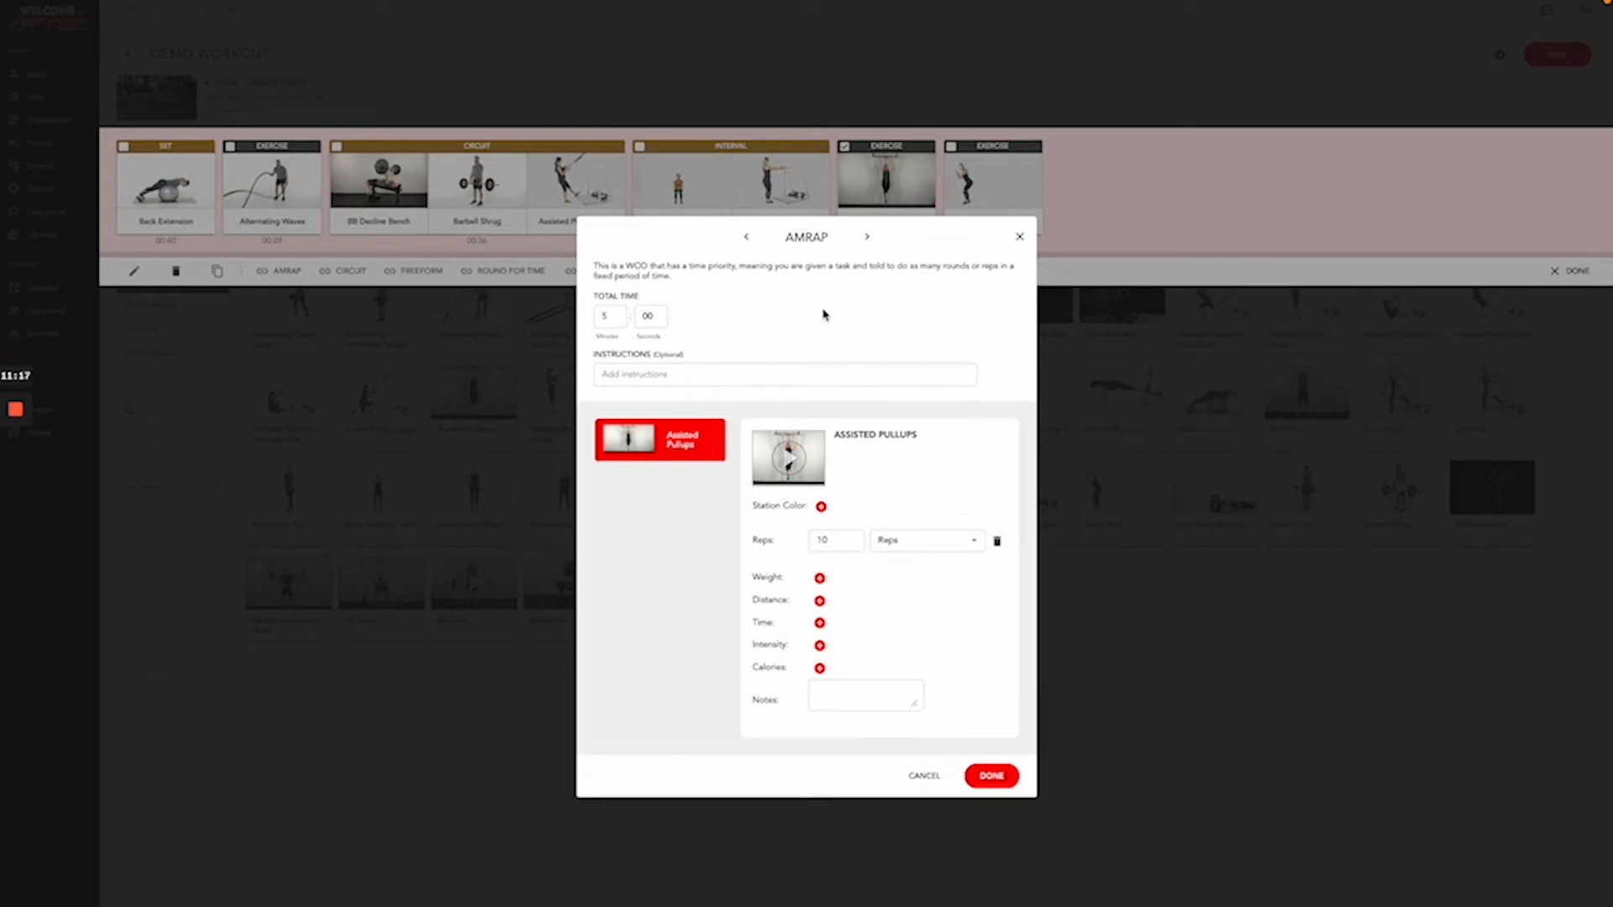
click(614, 316)
triple_click(617, 319)
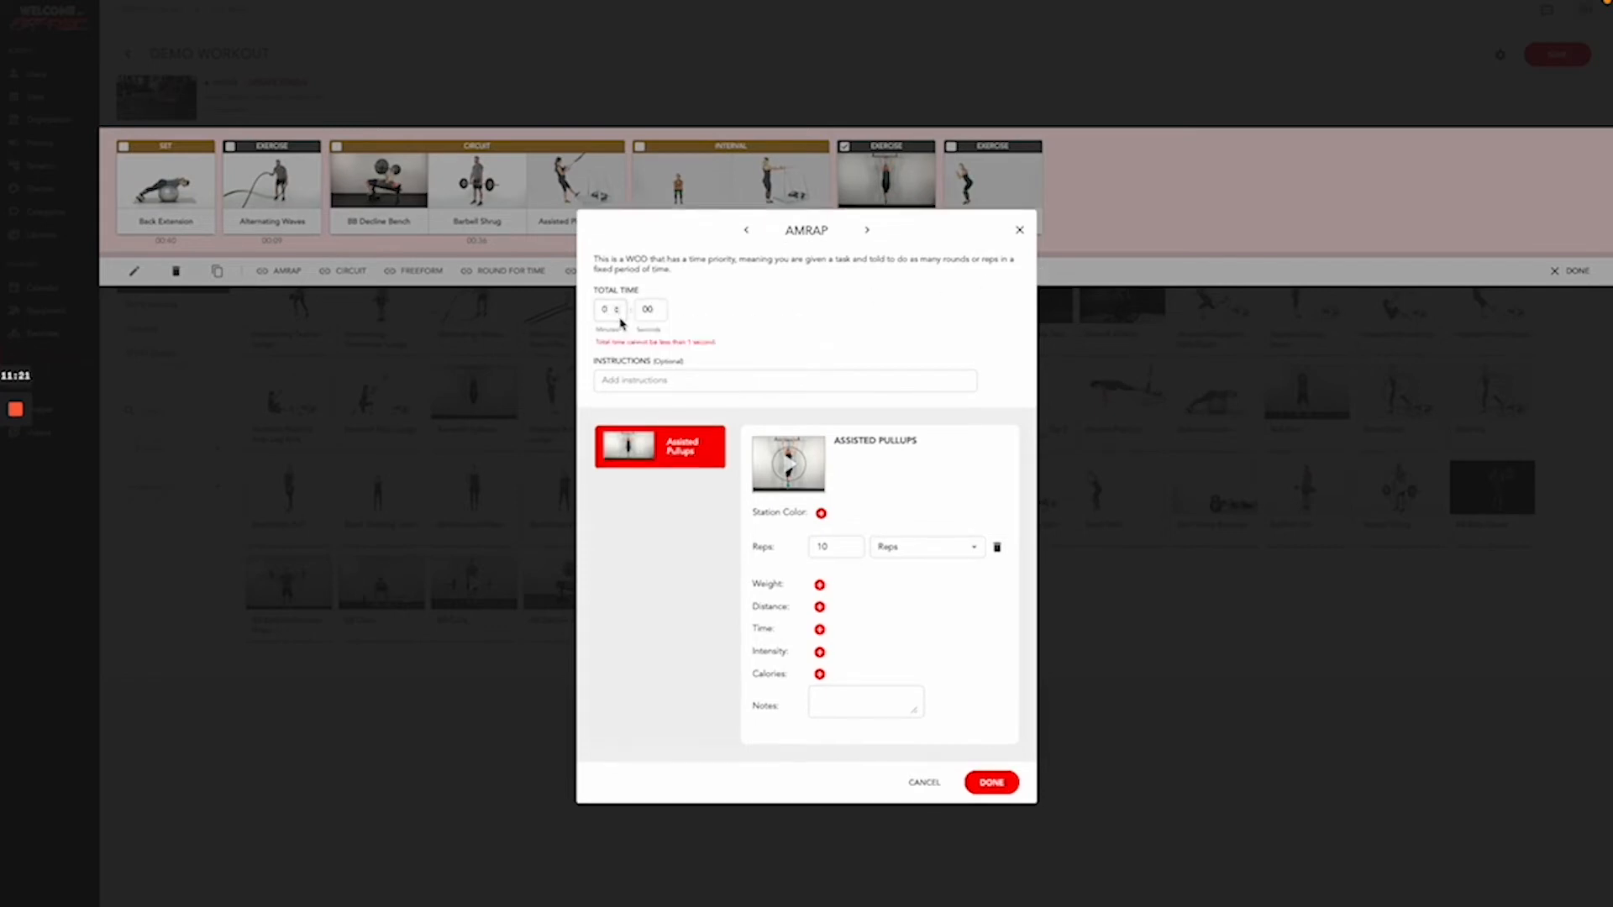
click(655, 313)
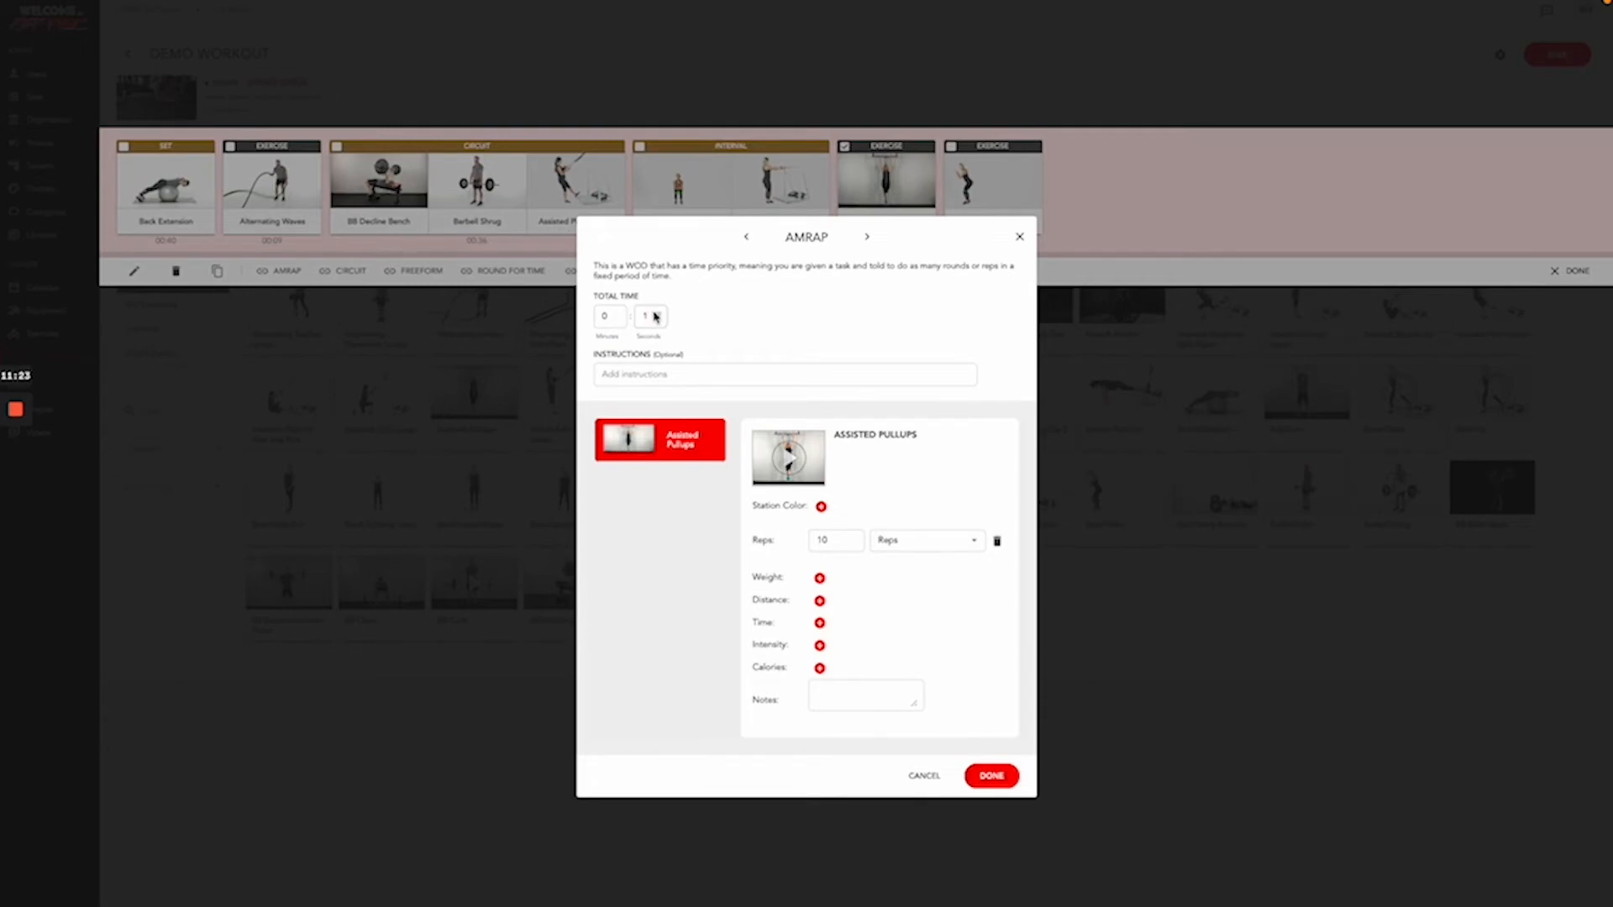
text(0)
click(999, 776)
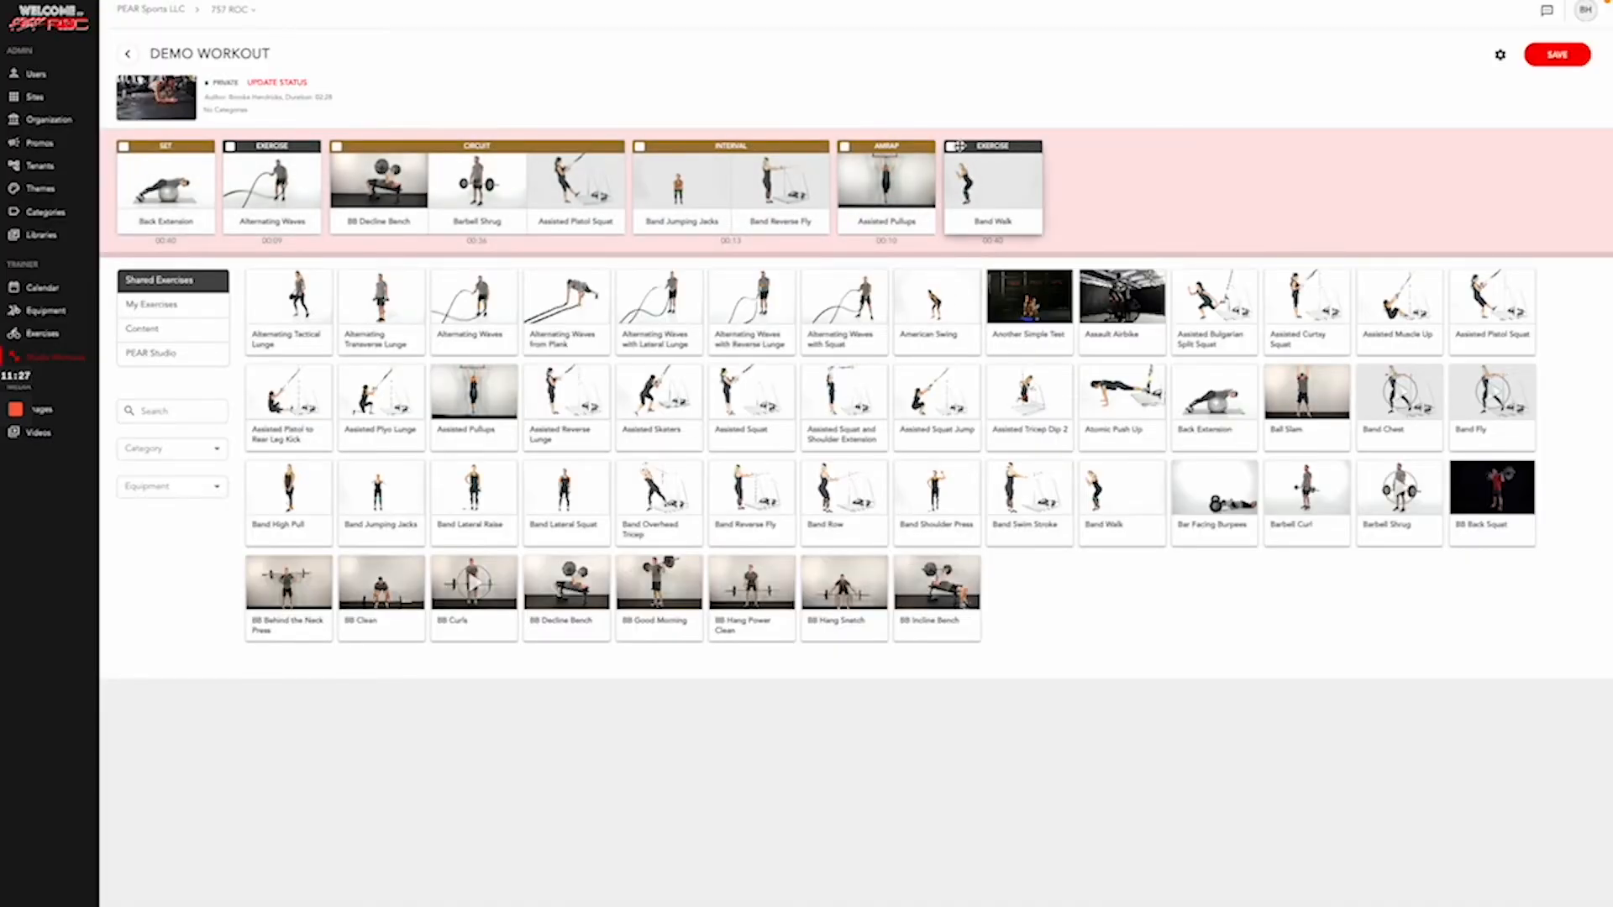
- Make Band Walk a Freeform block with No Time turned off and total time 0:30
click(951, 147)
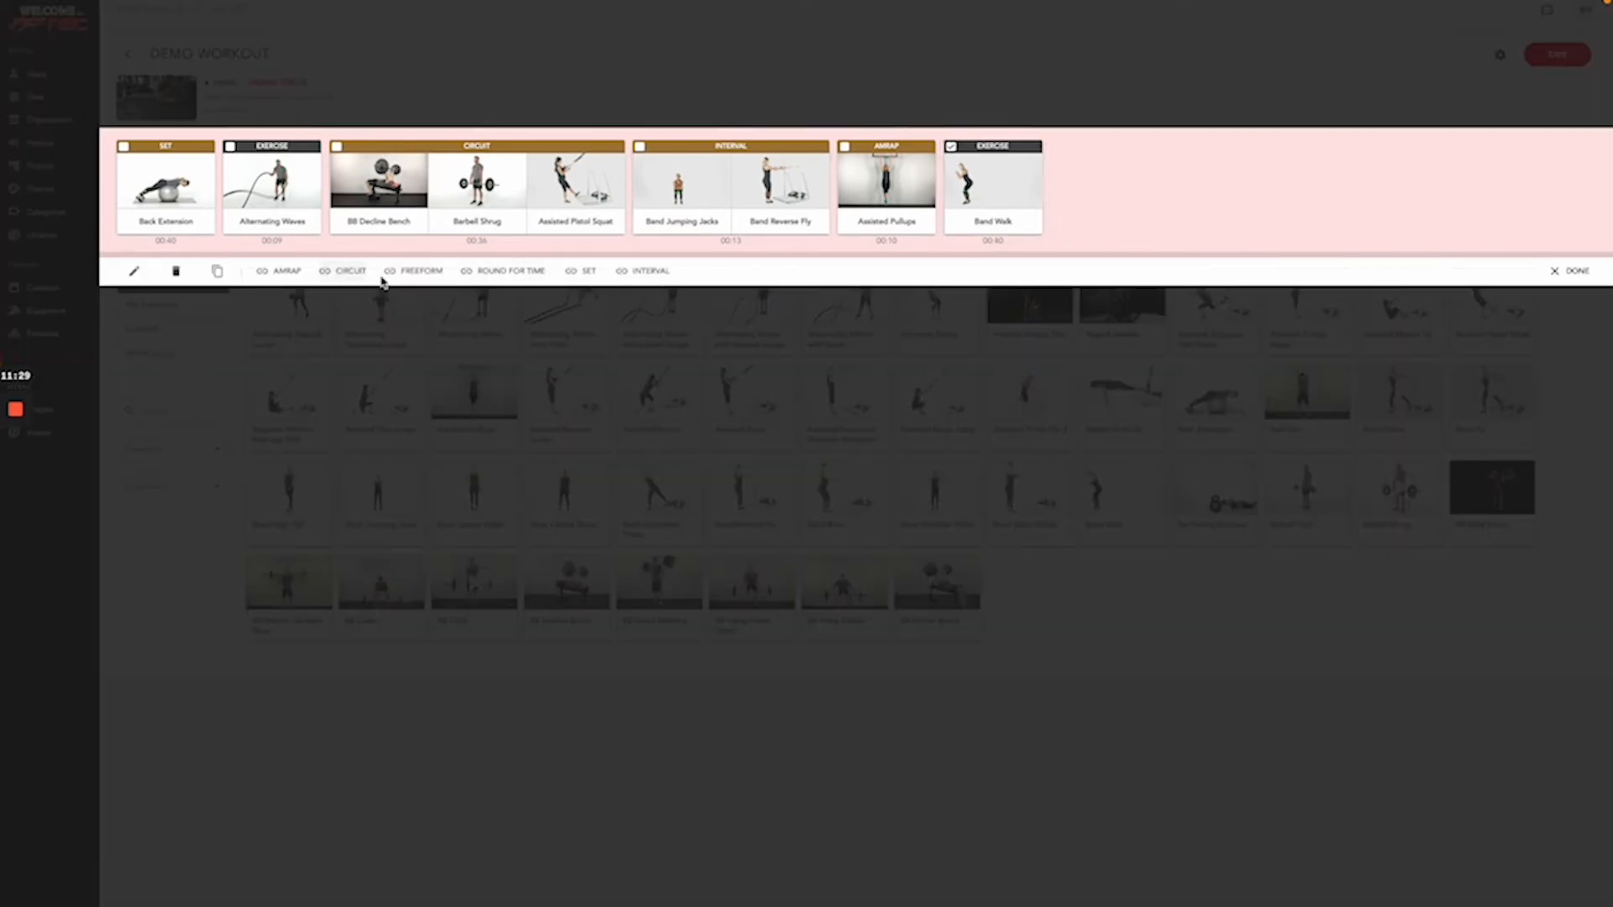
click(411, 273)
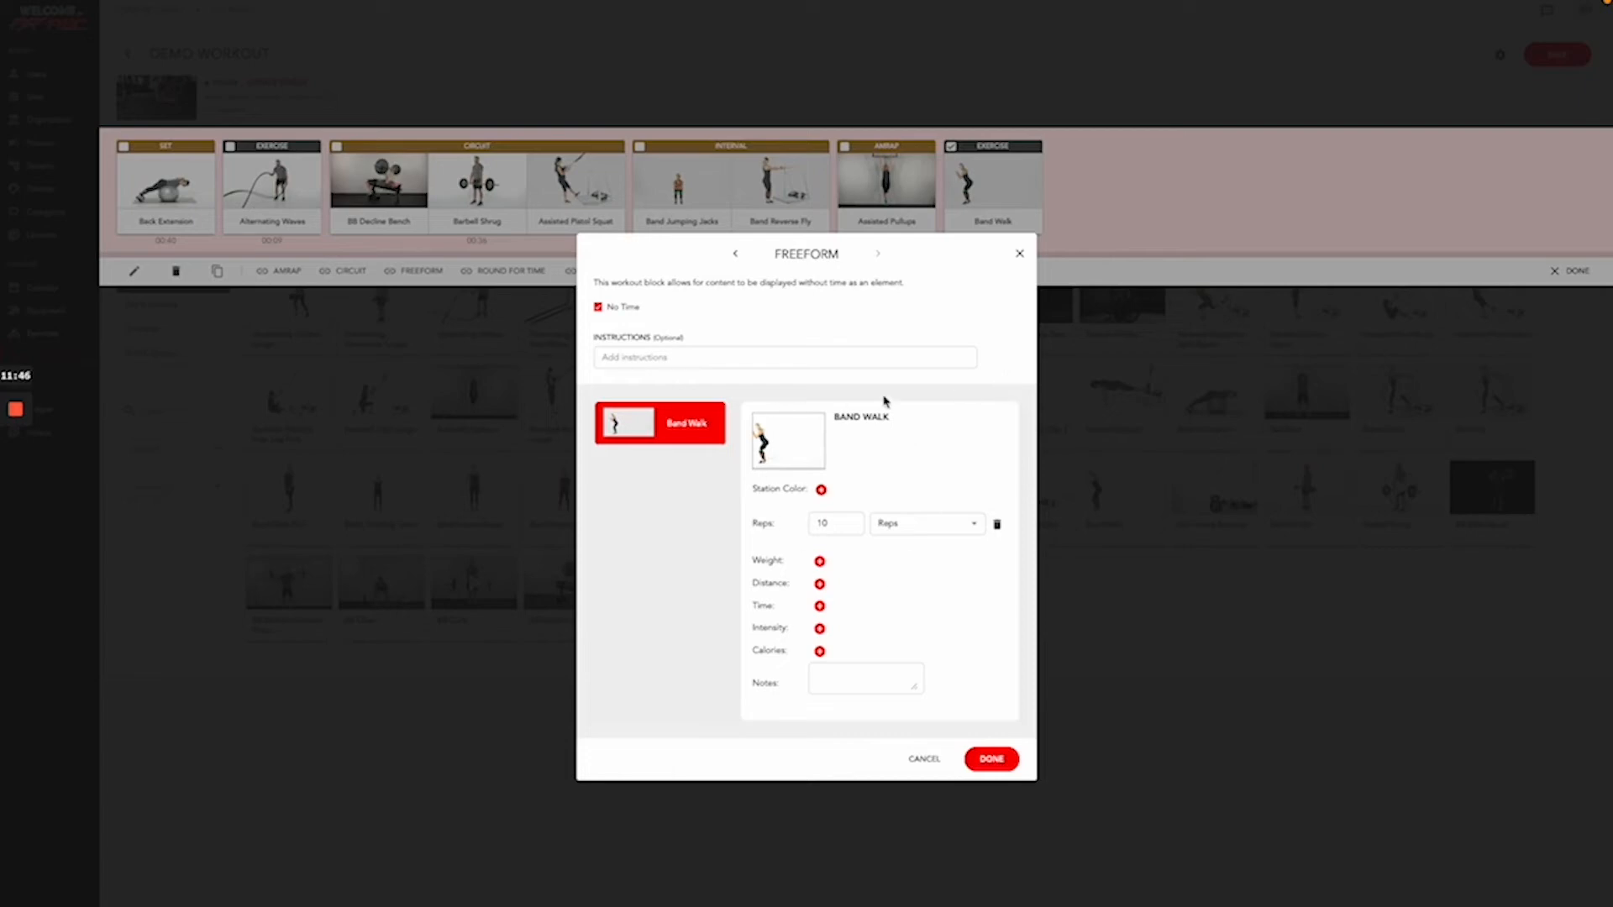
click(597, 308)
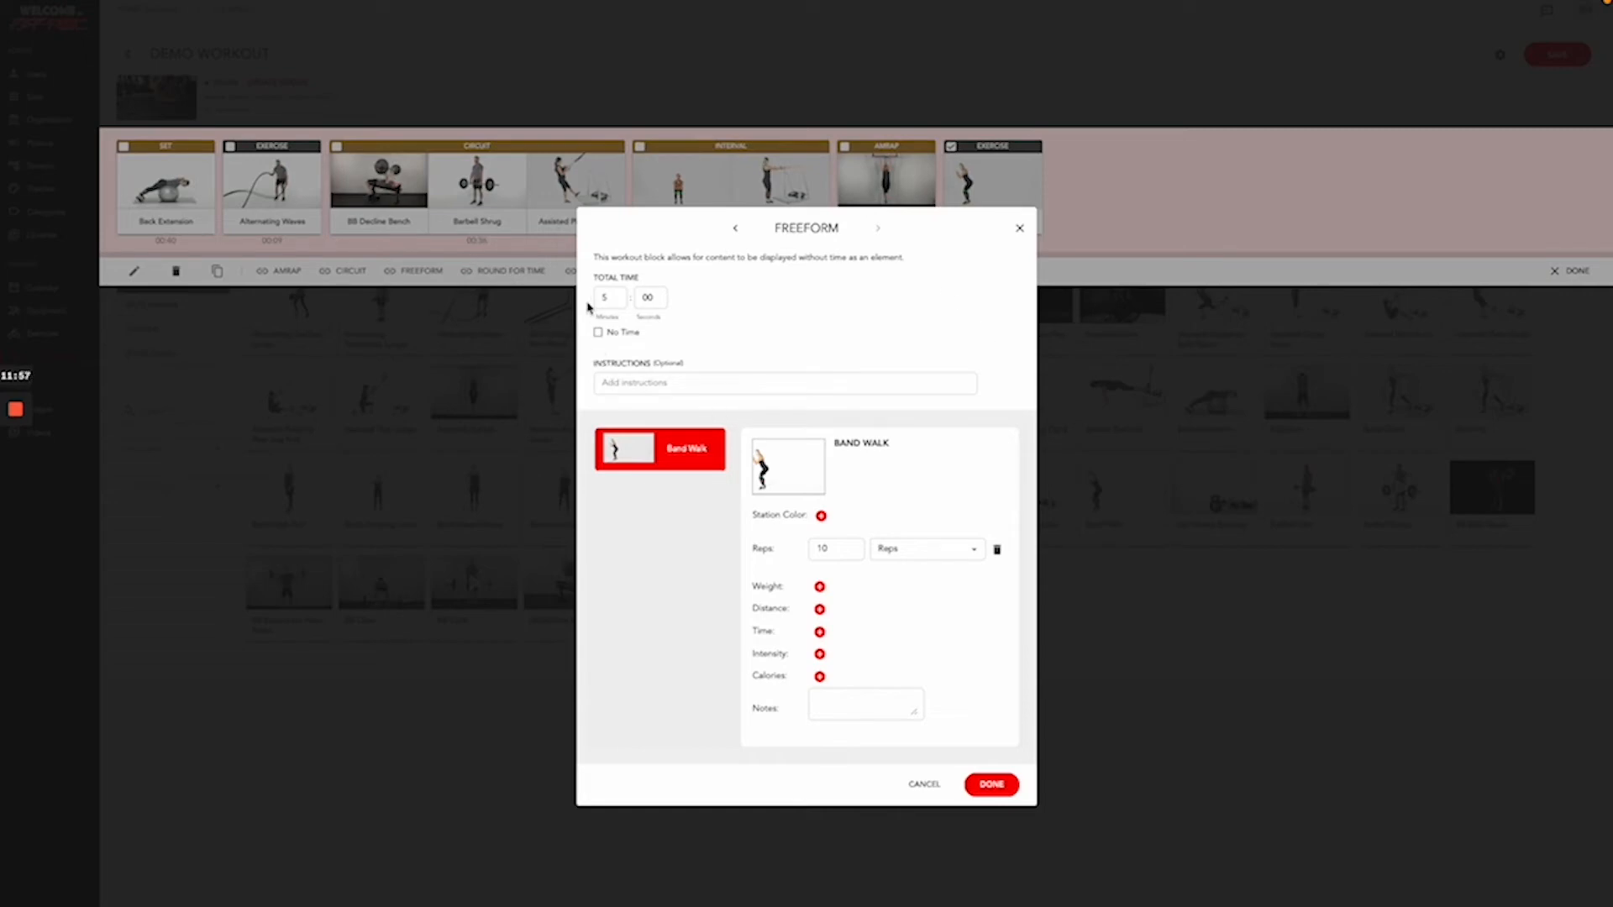
click(598, 332)
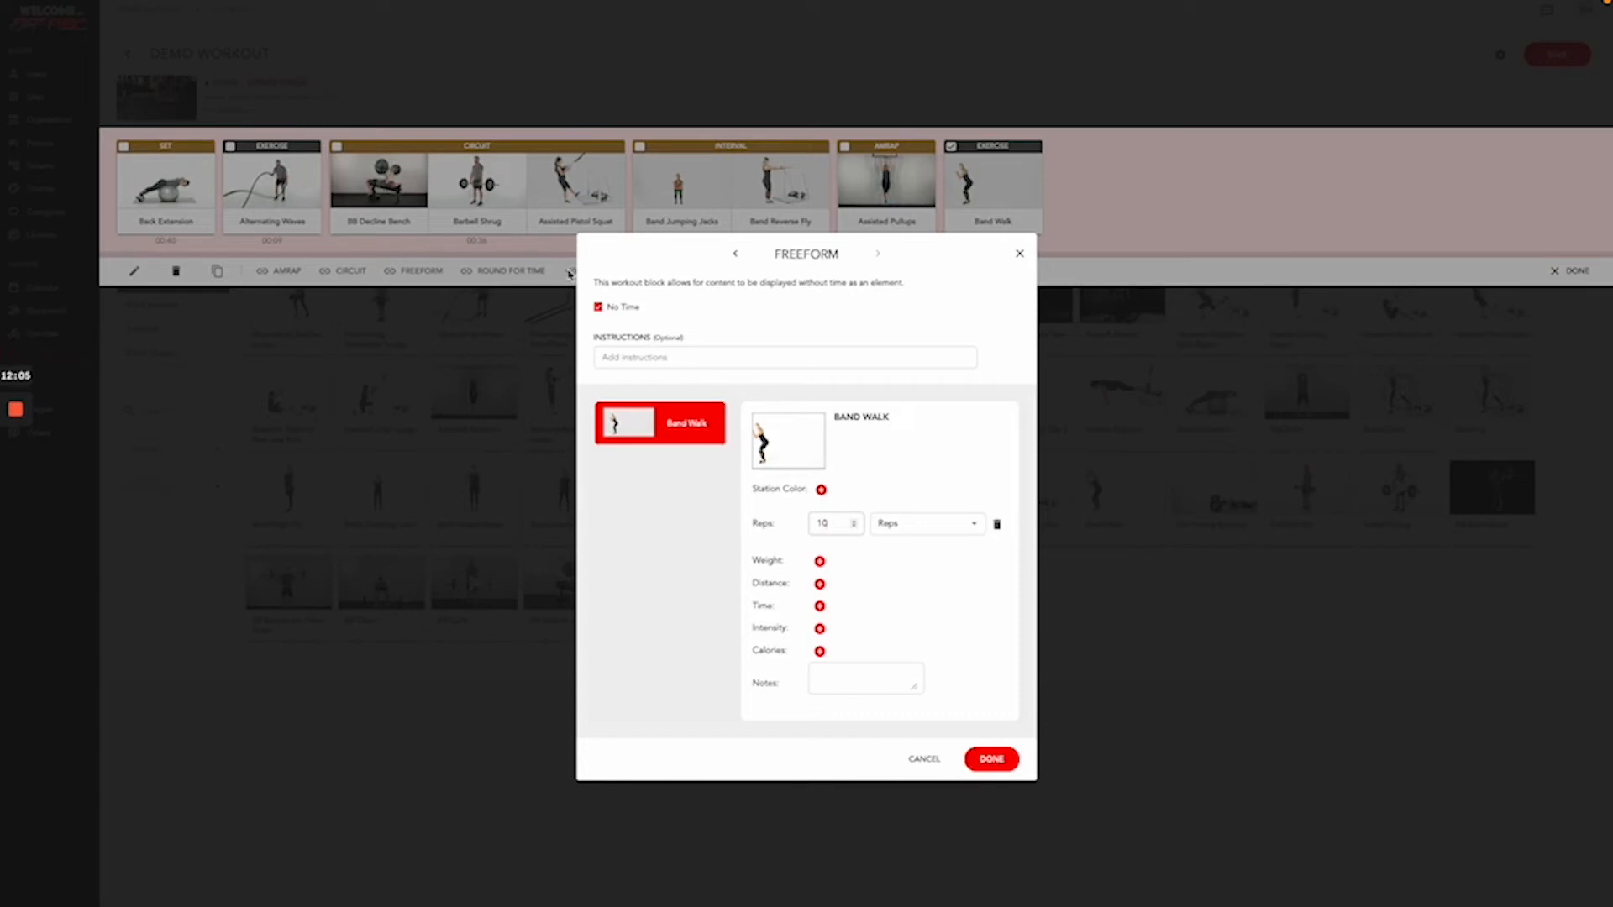
click(598, 308)
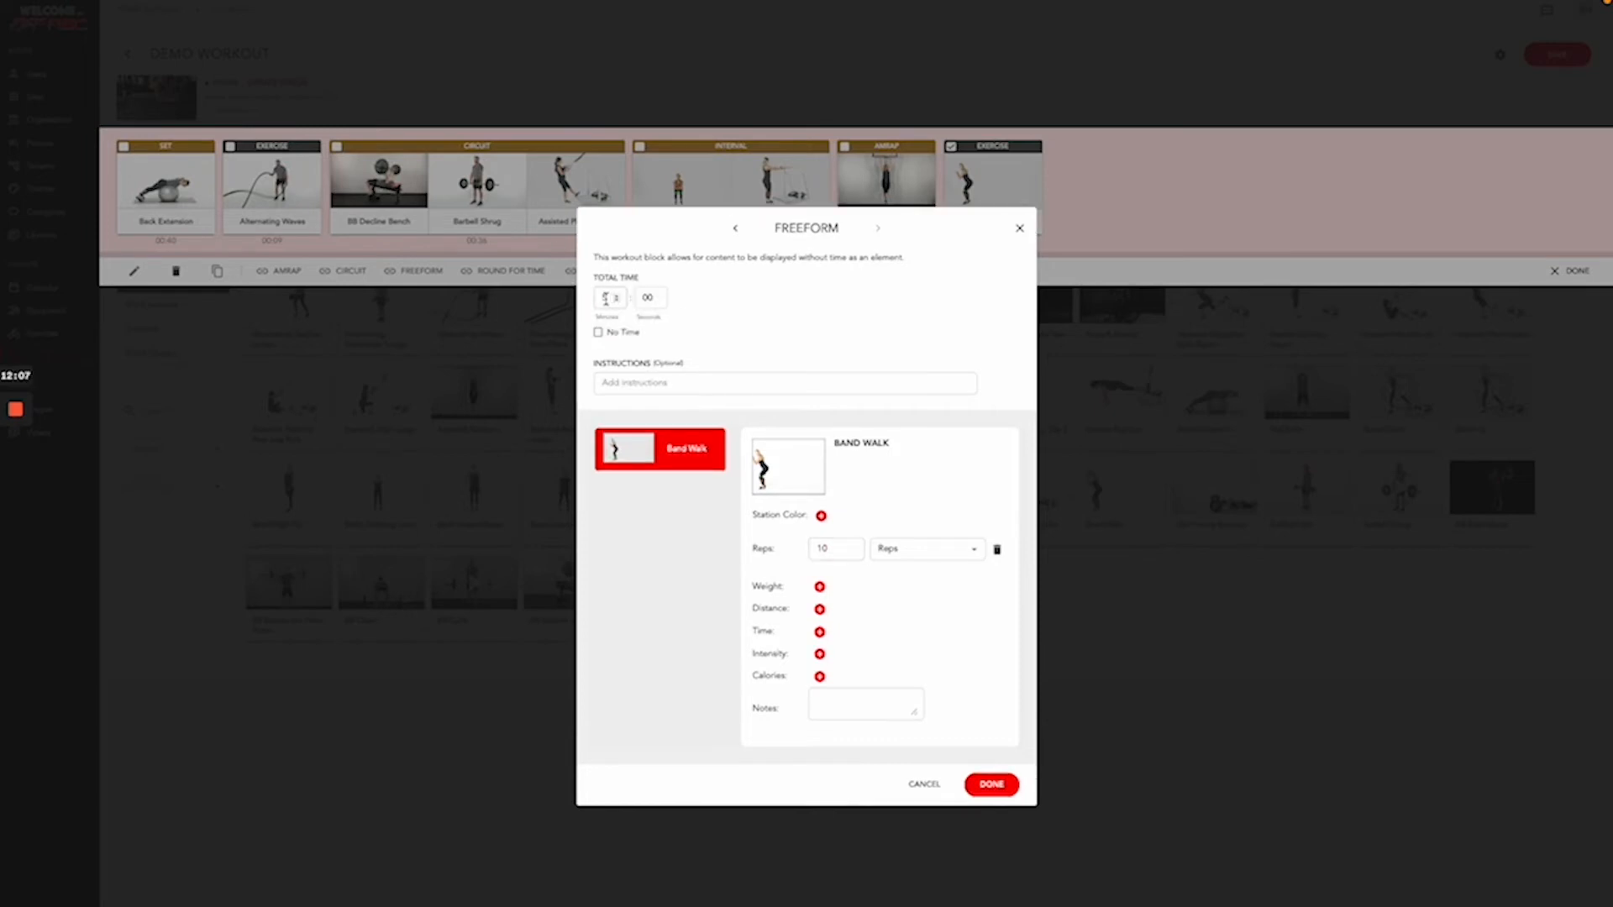
key(BackSpace)
click(654, 291)
text(1)
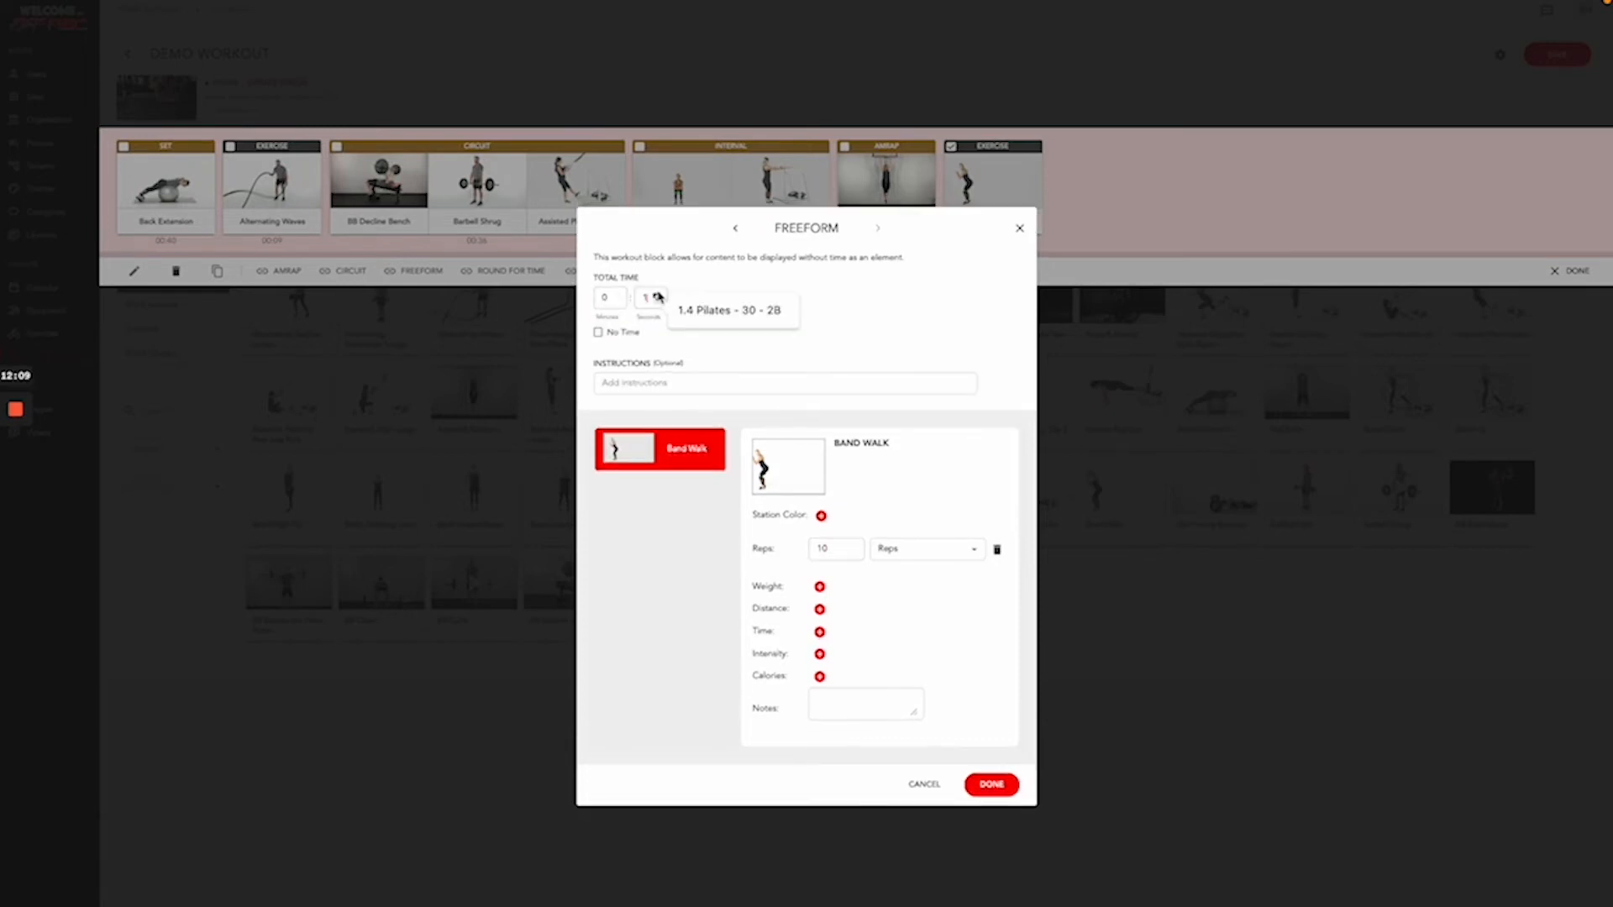
key(BackSpace)
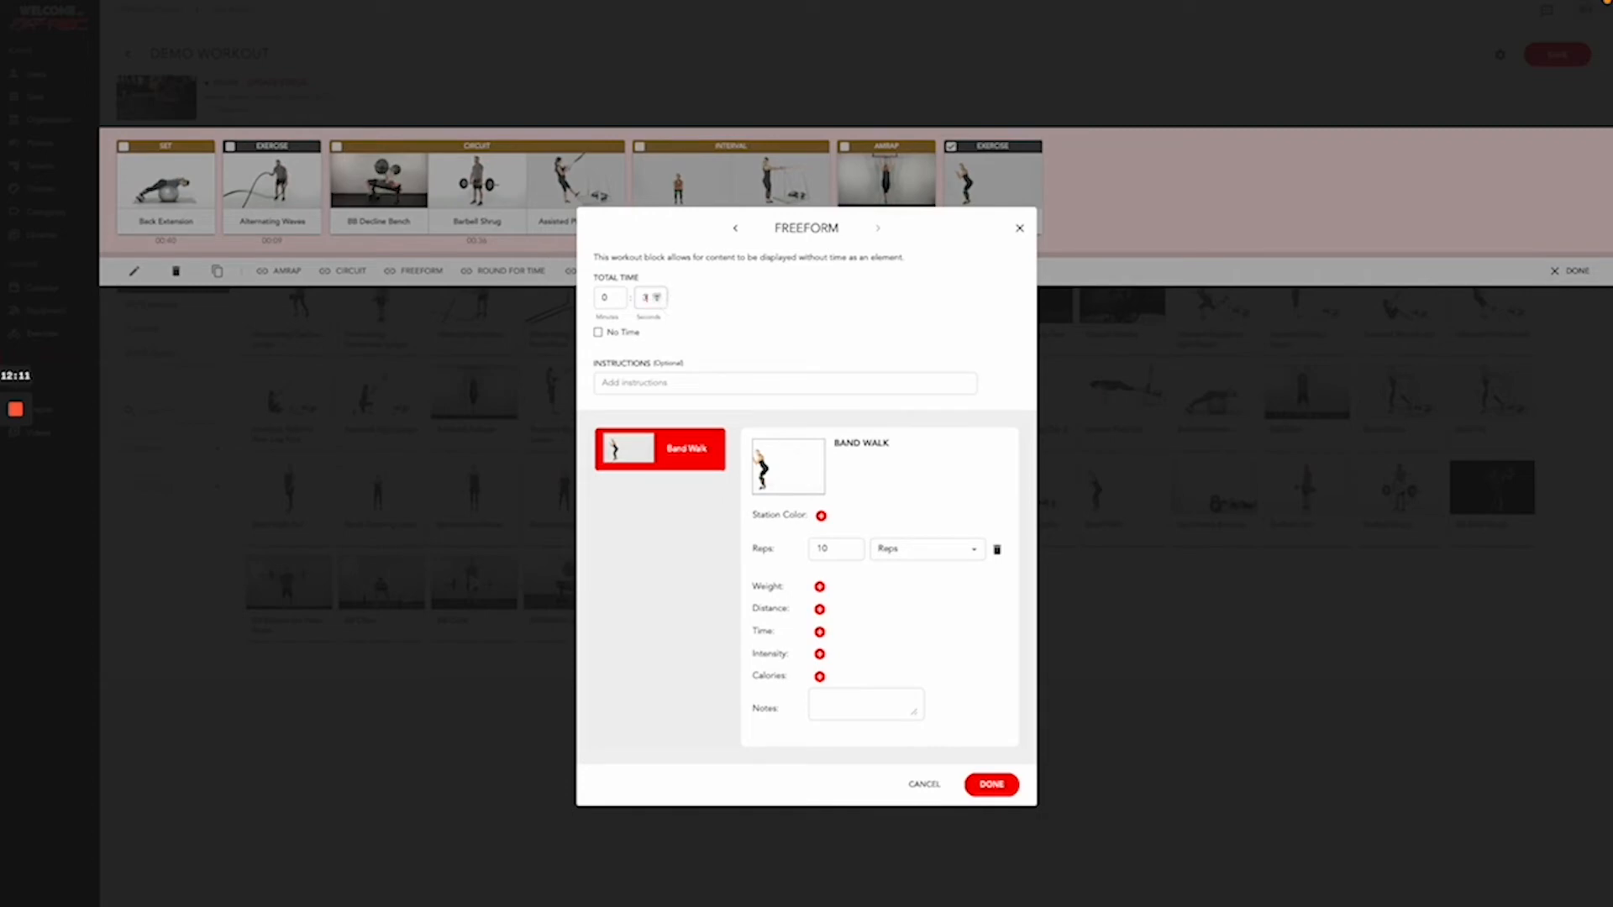
text(30)
click(987, 784)
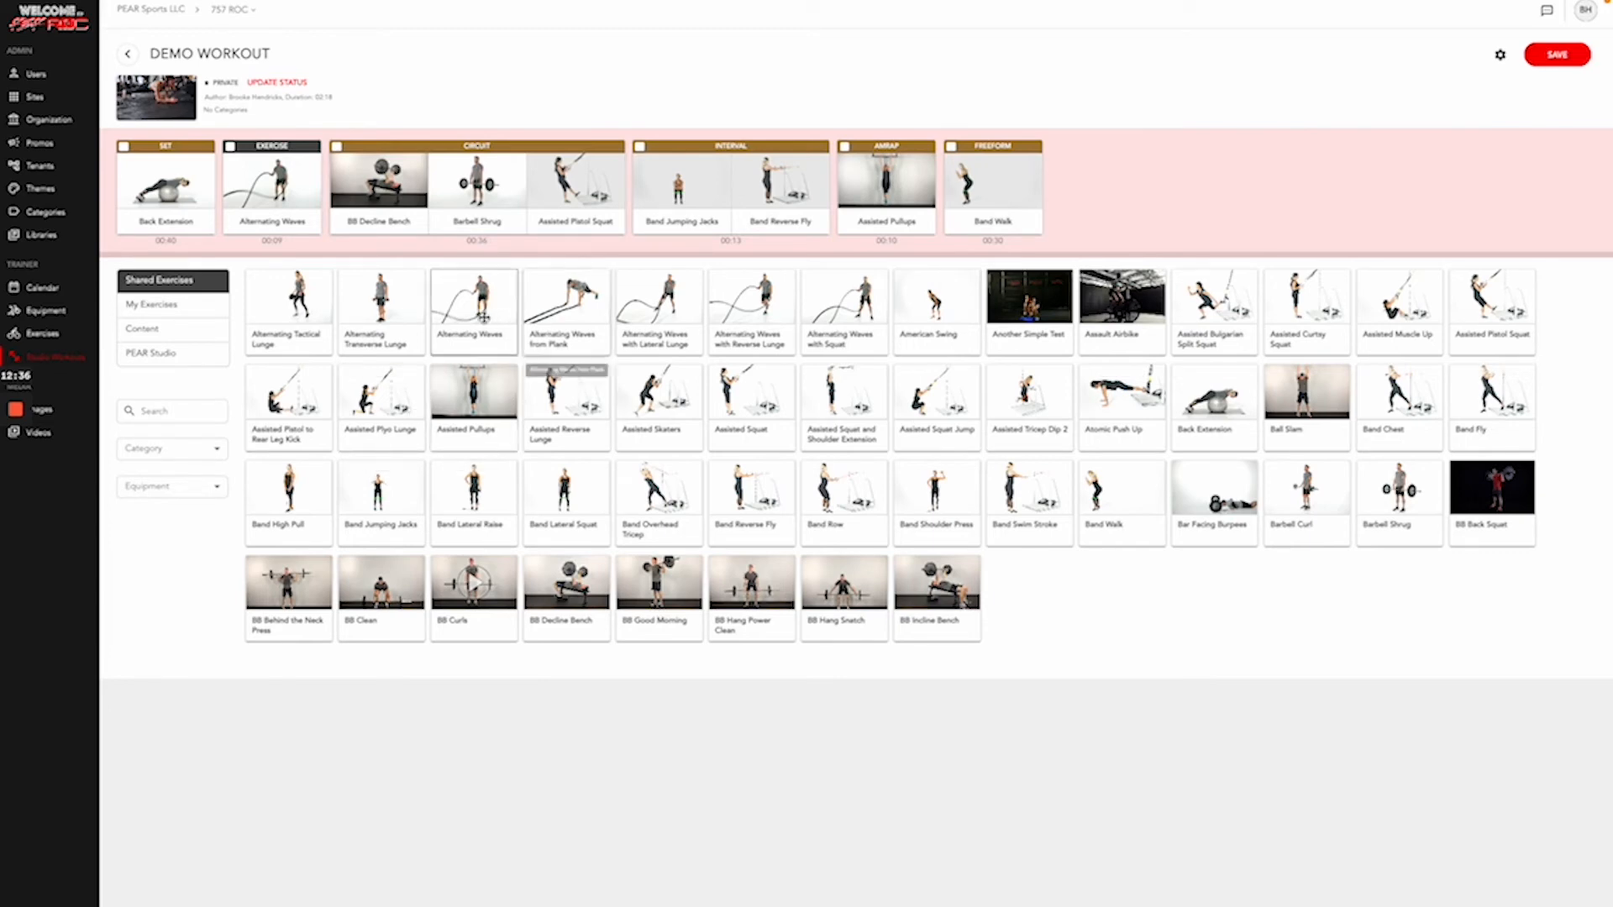
- Insert a transition block between Alternating Waves and the Circuit block
click(173, 330)
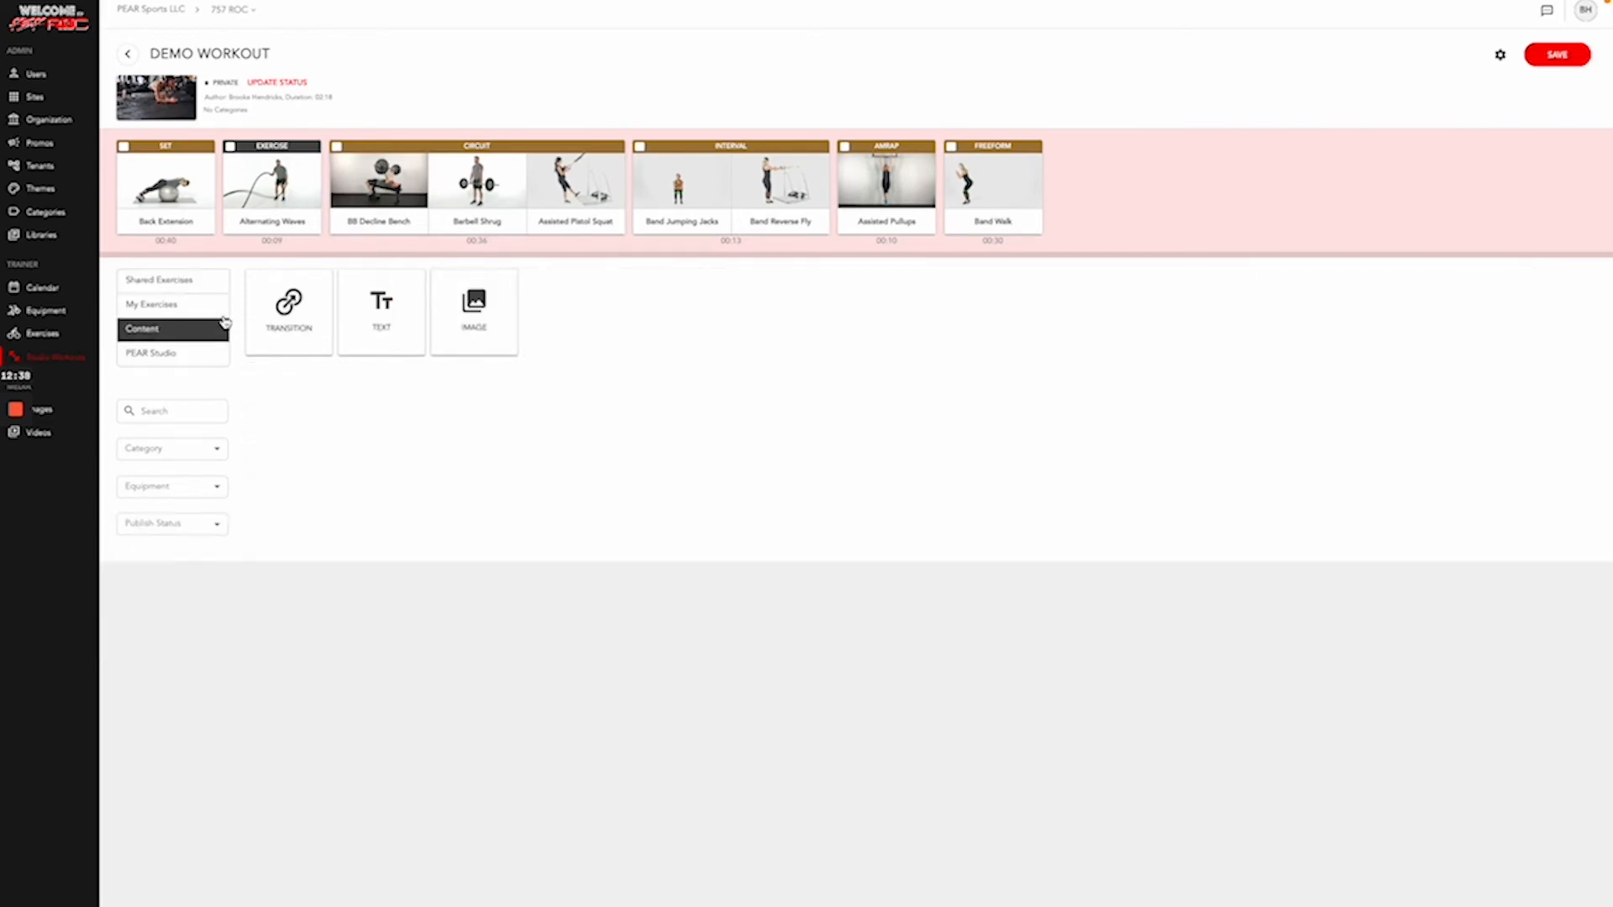
drag(289, 311, 346, 210)
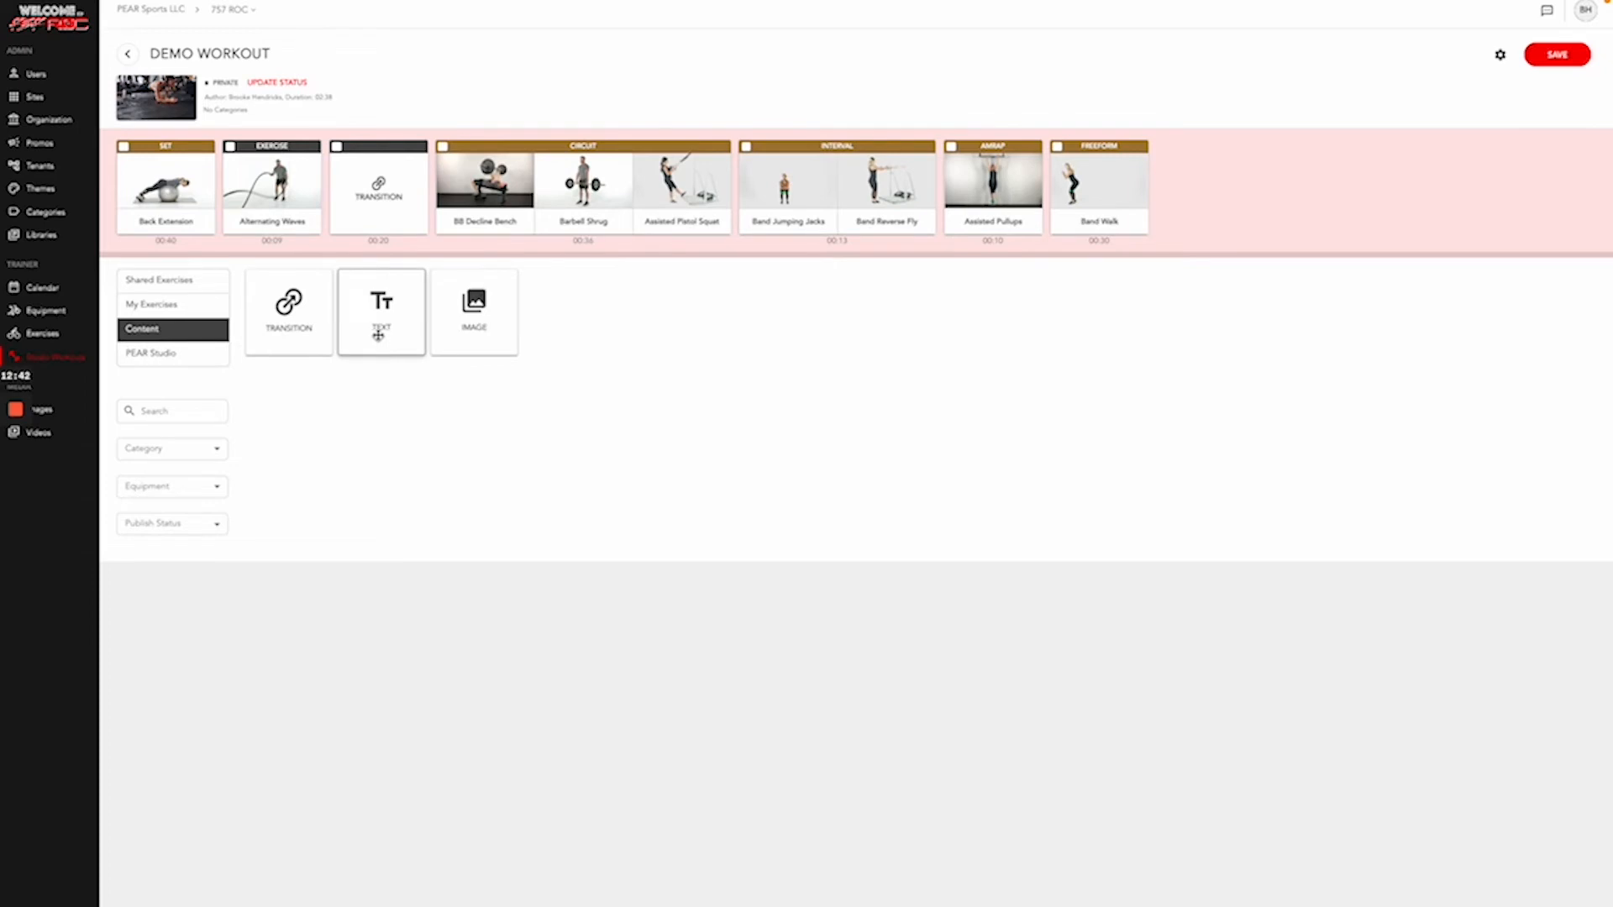
click(336, 148)
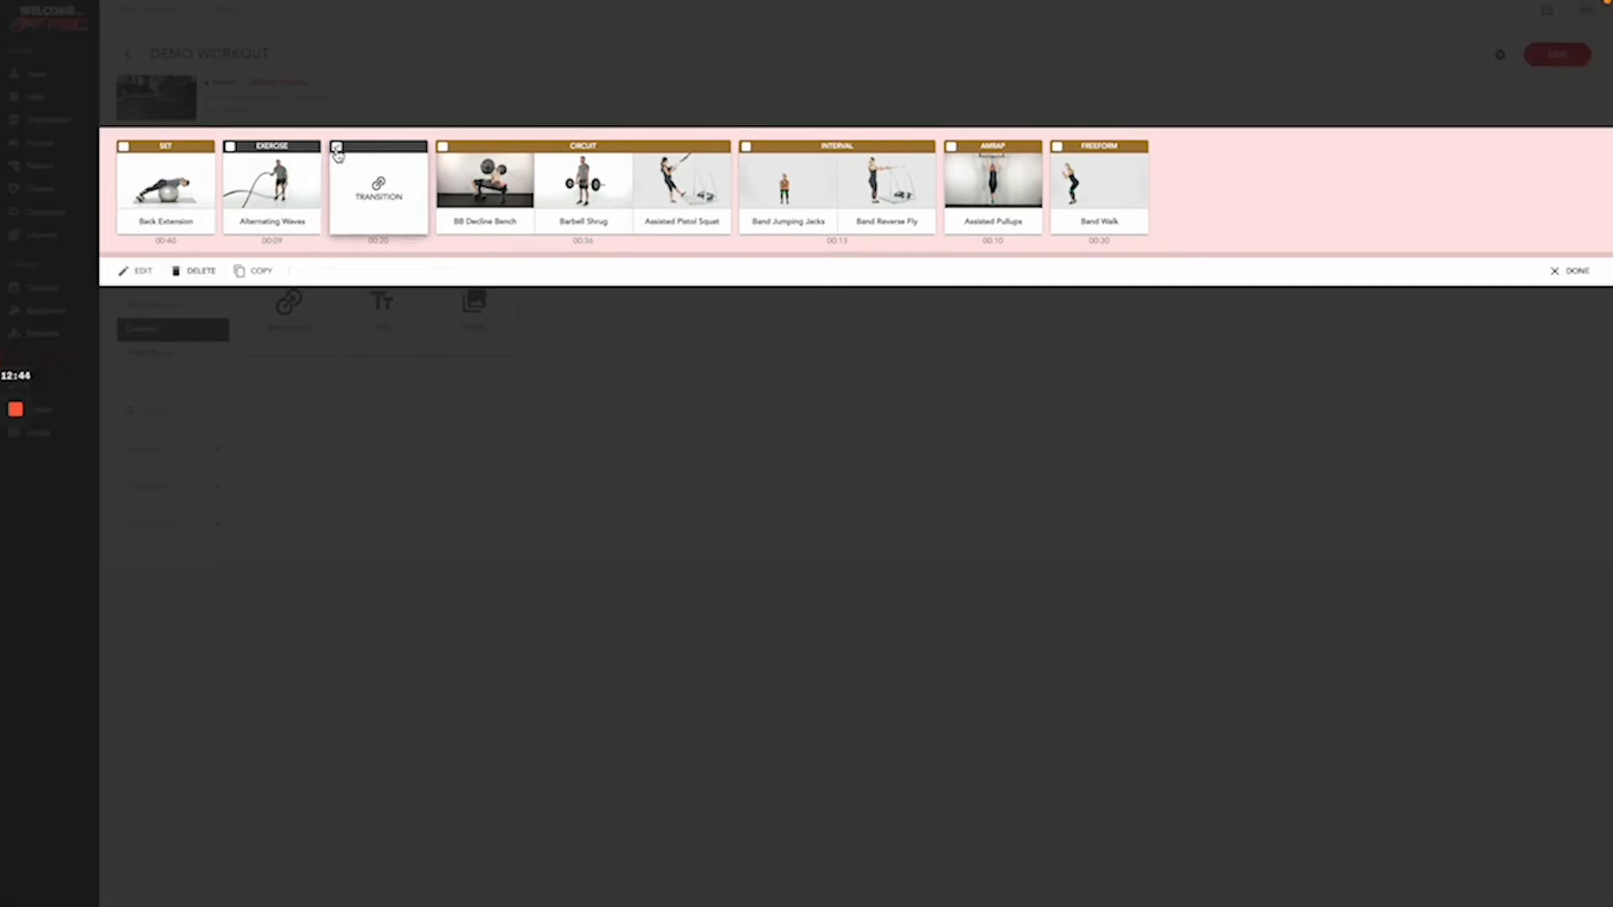
- Title the transition 'Move to Blue Station' with a 10-second duration
click(135, 270)
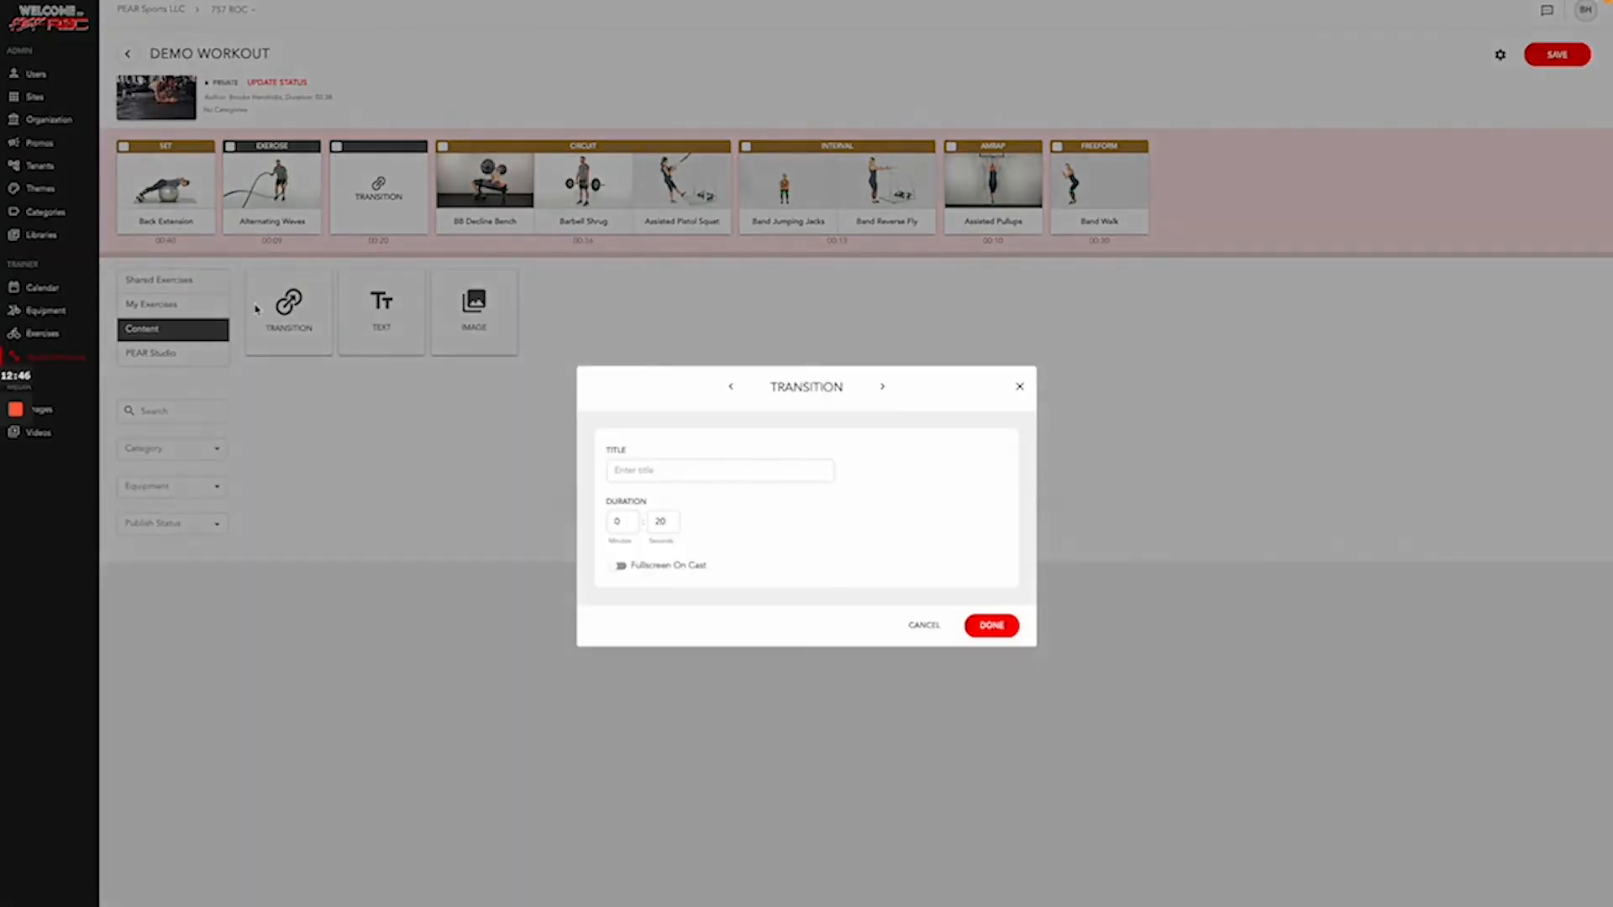
click(631, 470)
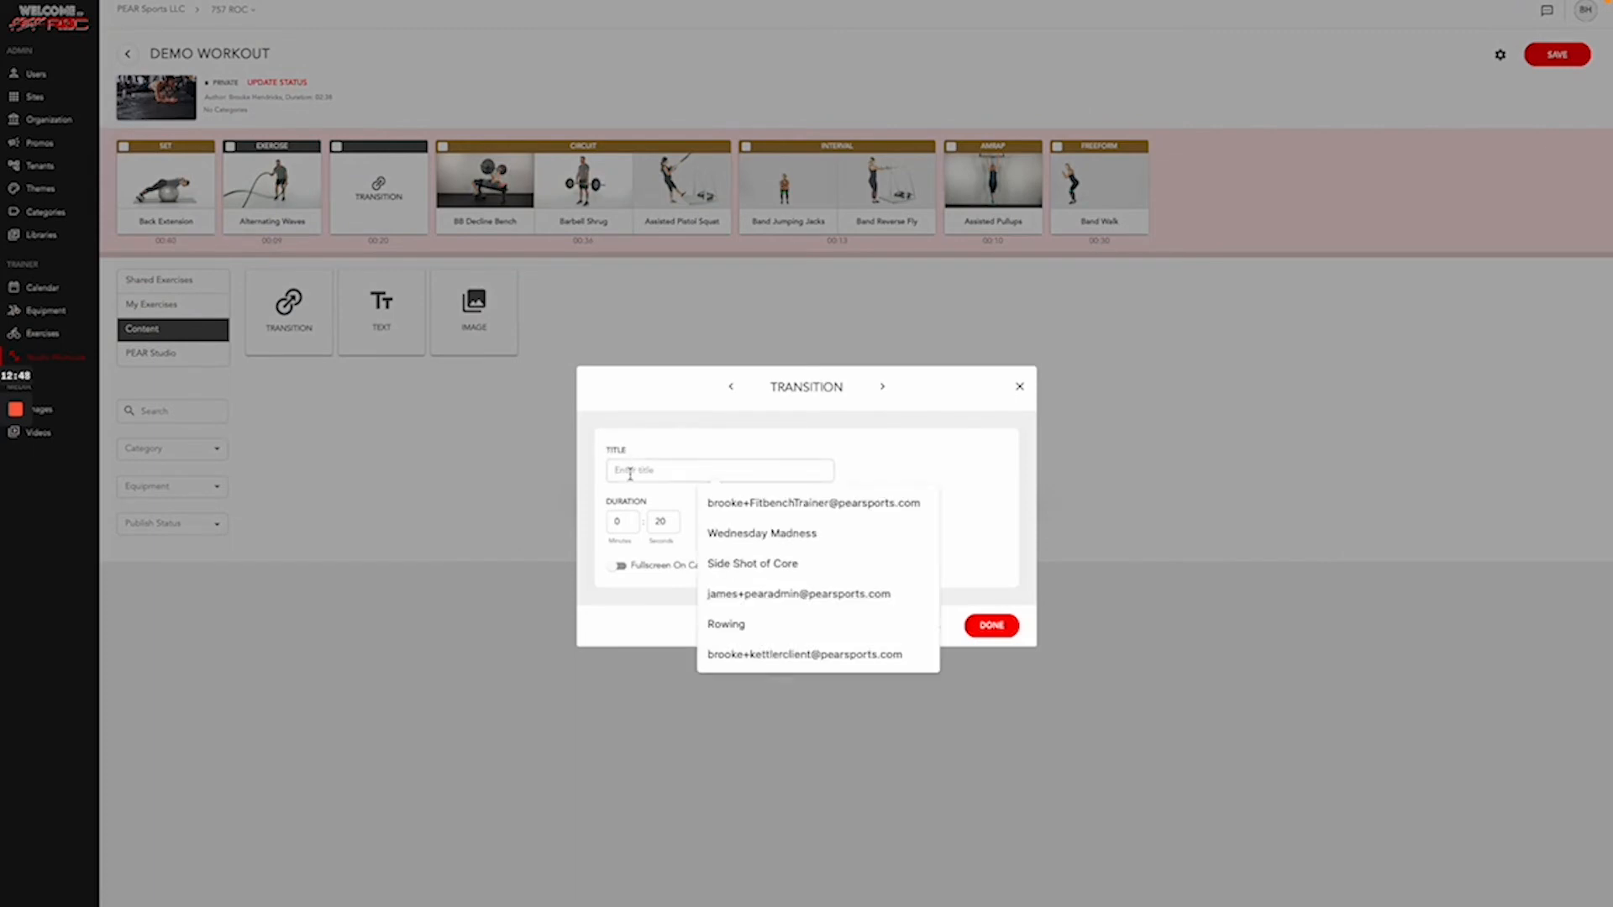
text(Move to Blue Station)
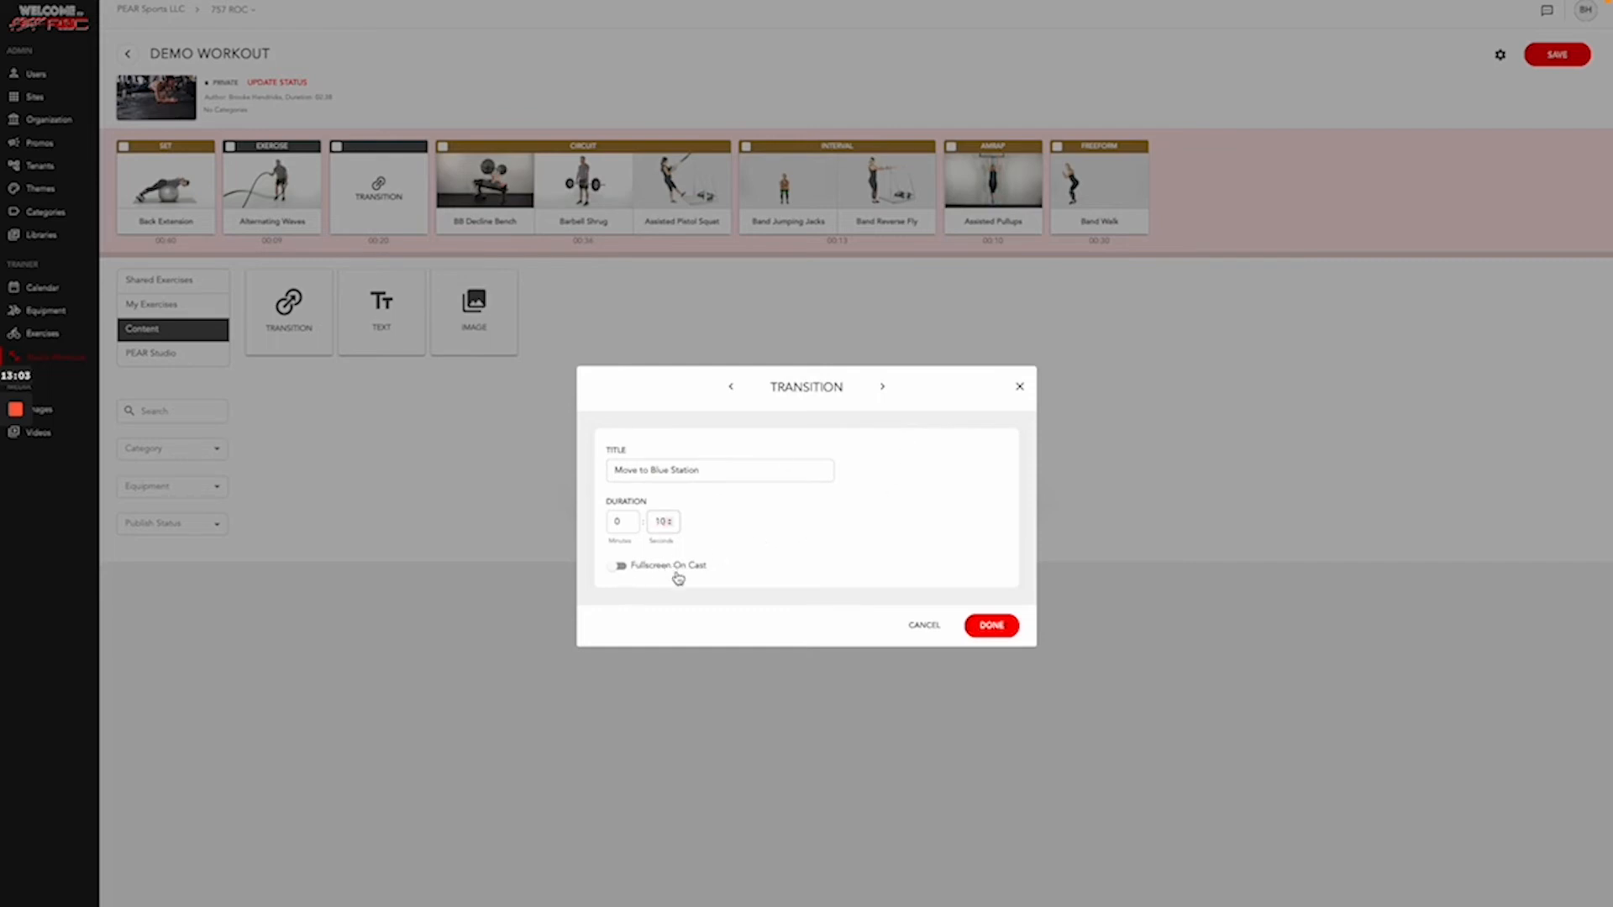
click(617, 570)
click(990, 626)
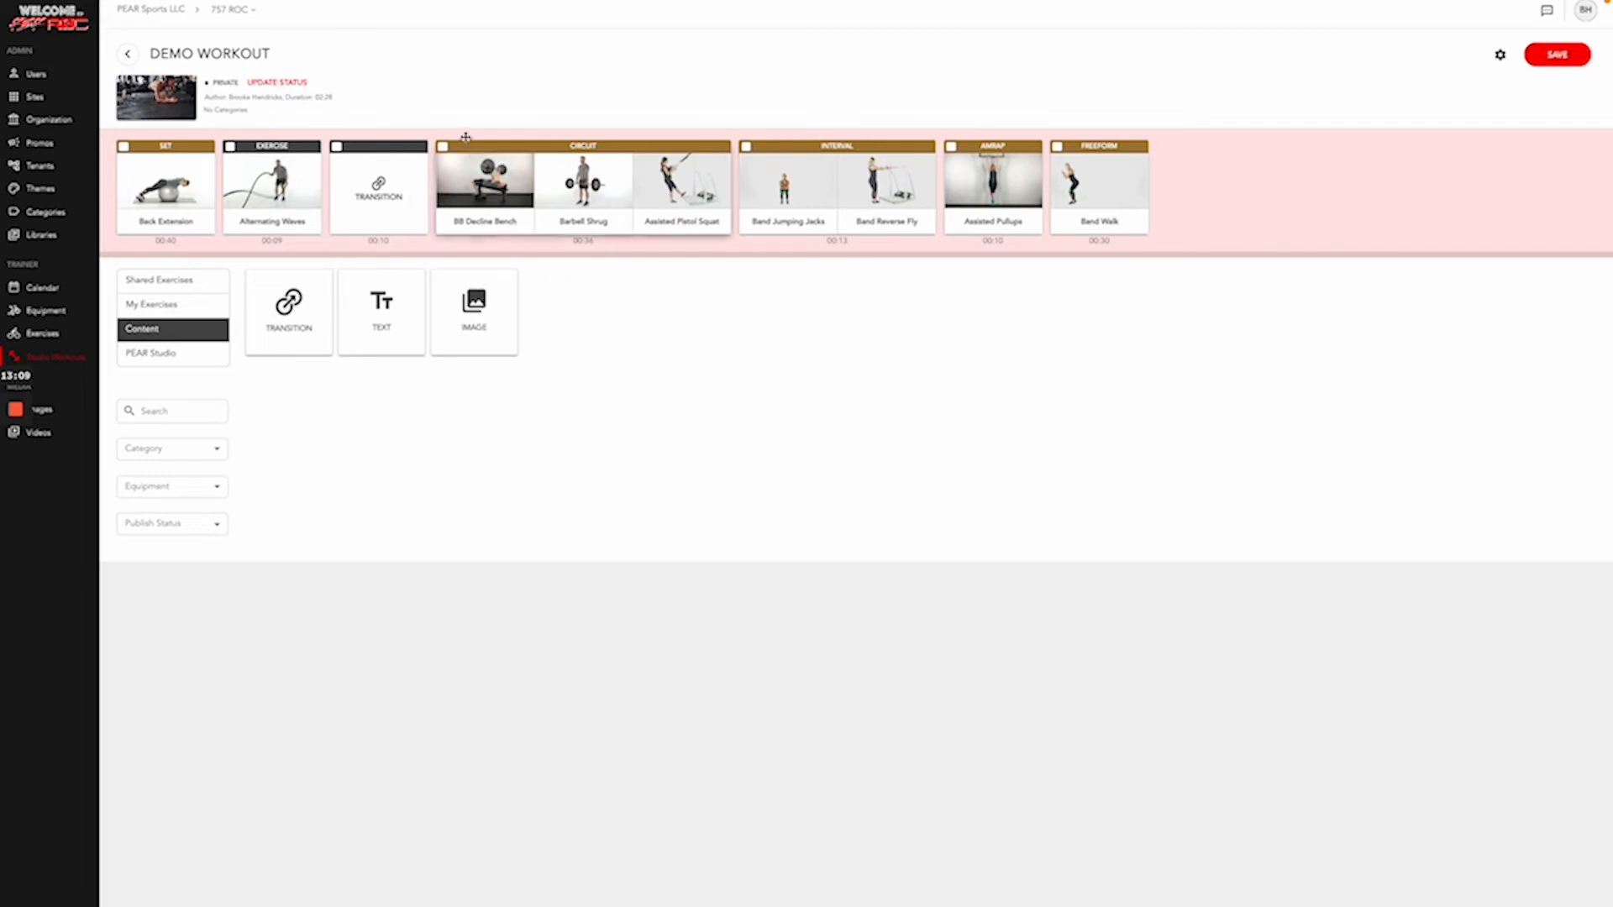
click(442, 148)
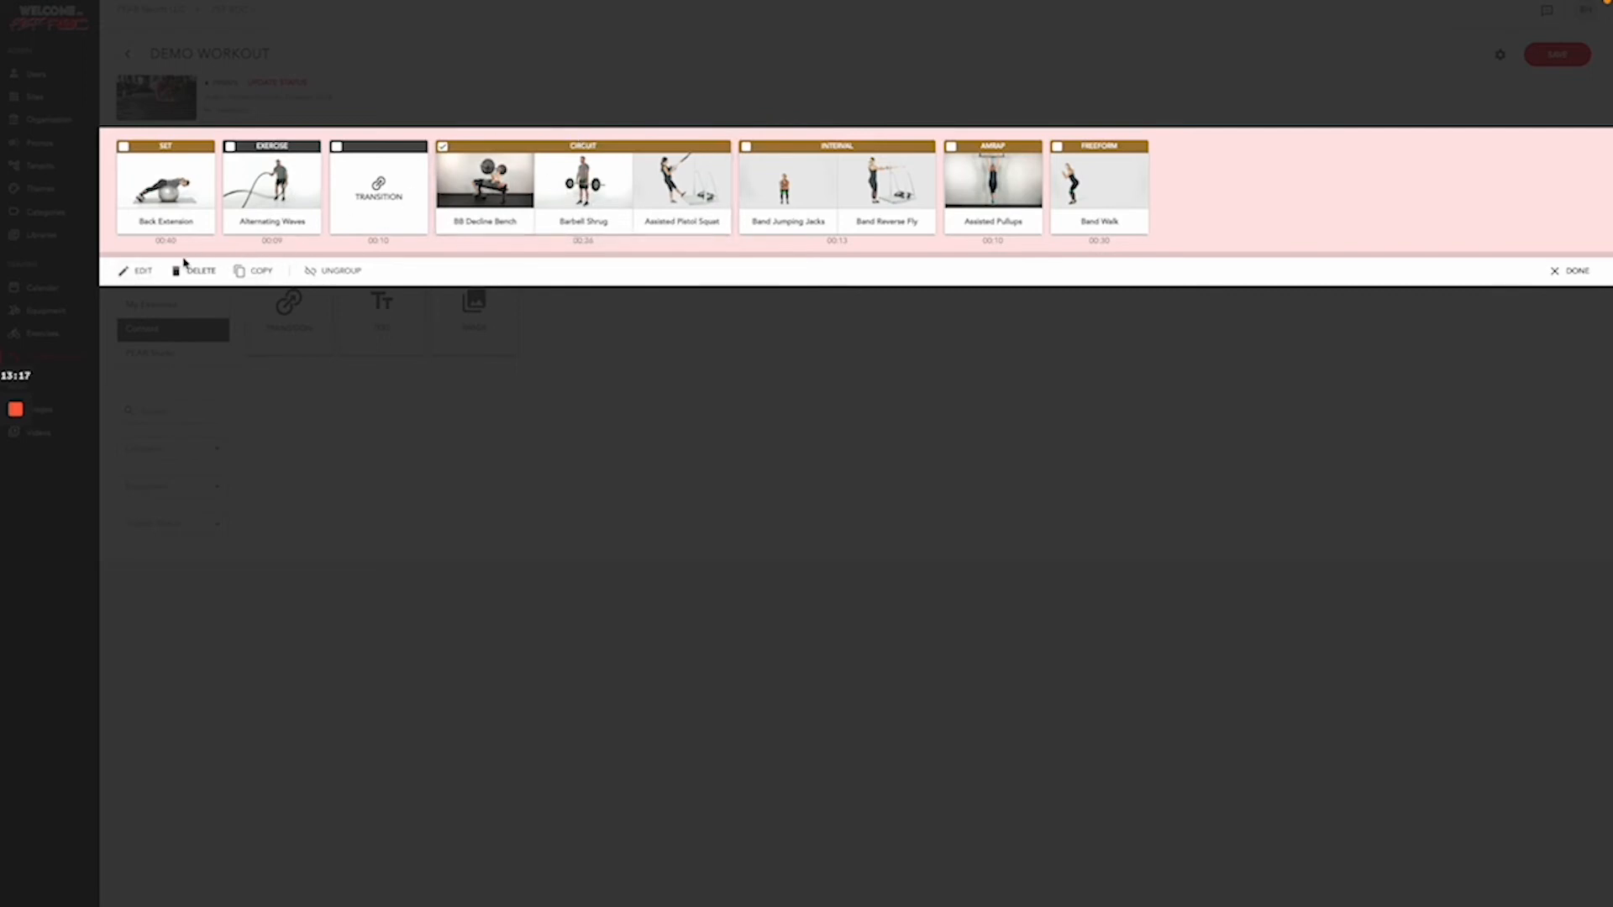
- Add a blue station colour to BB Decline Bench in the Circuit block's settings
click(135, 271)
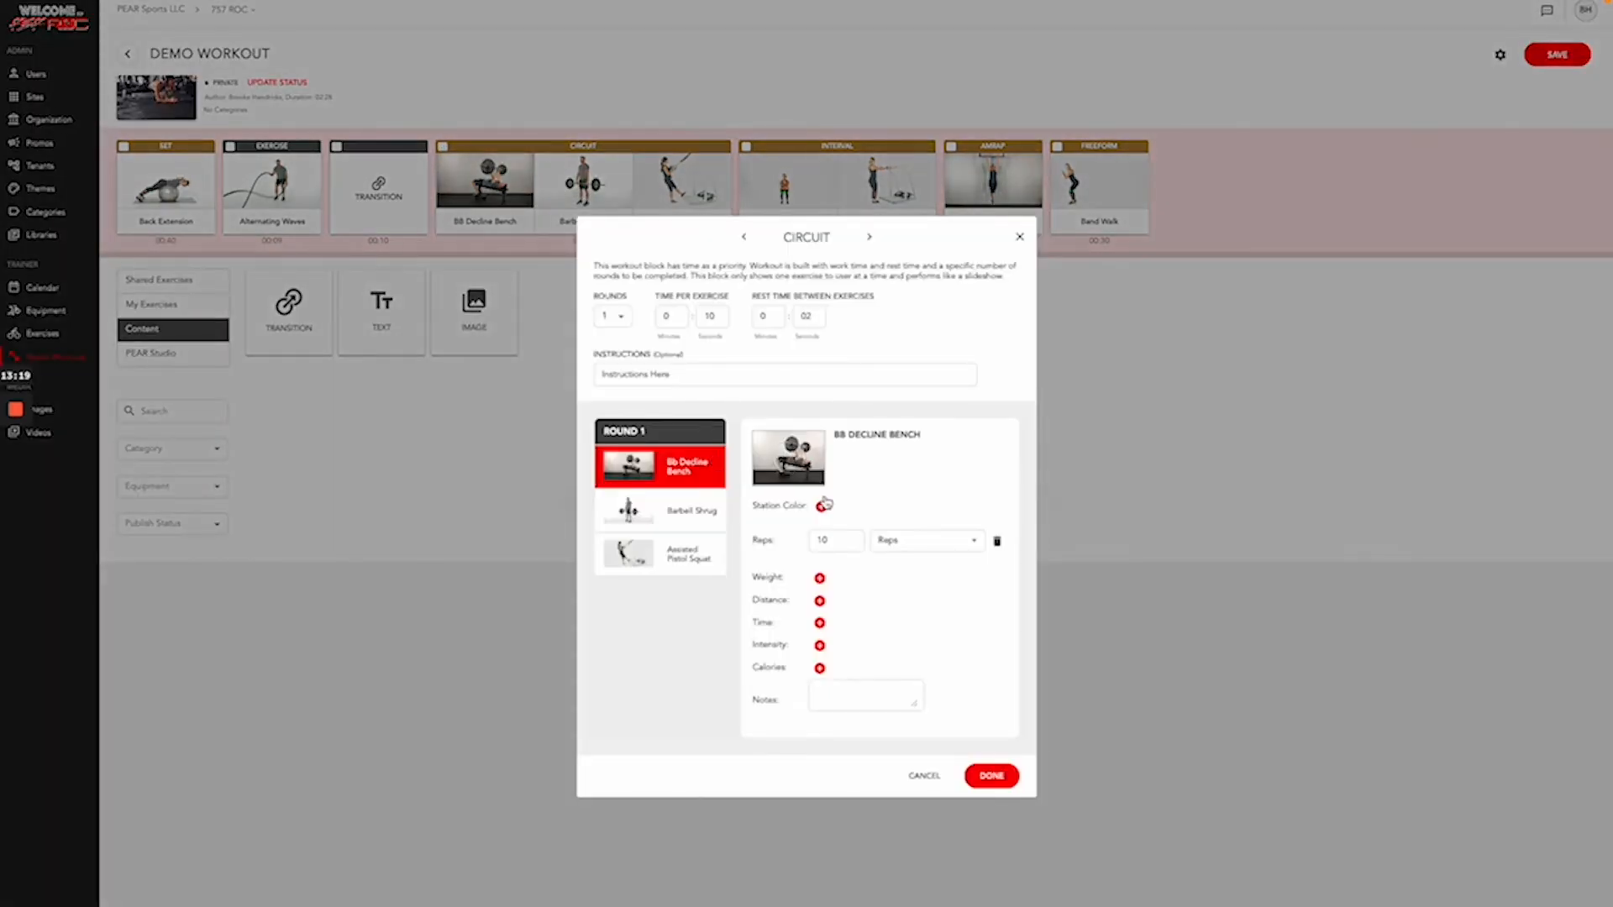
click(823, 506)
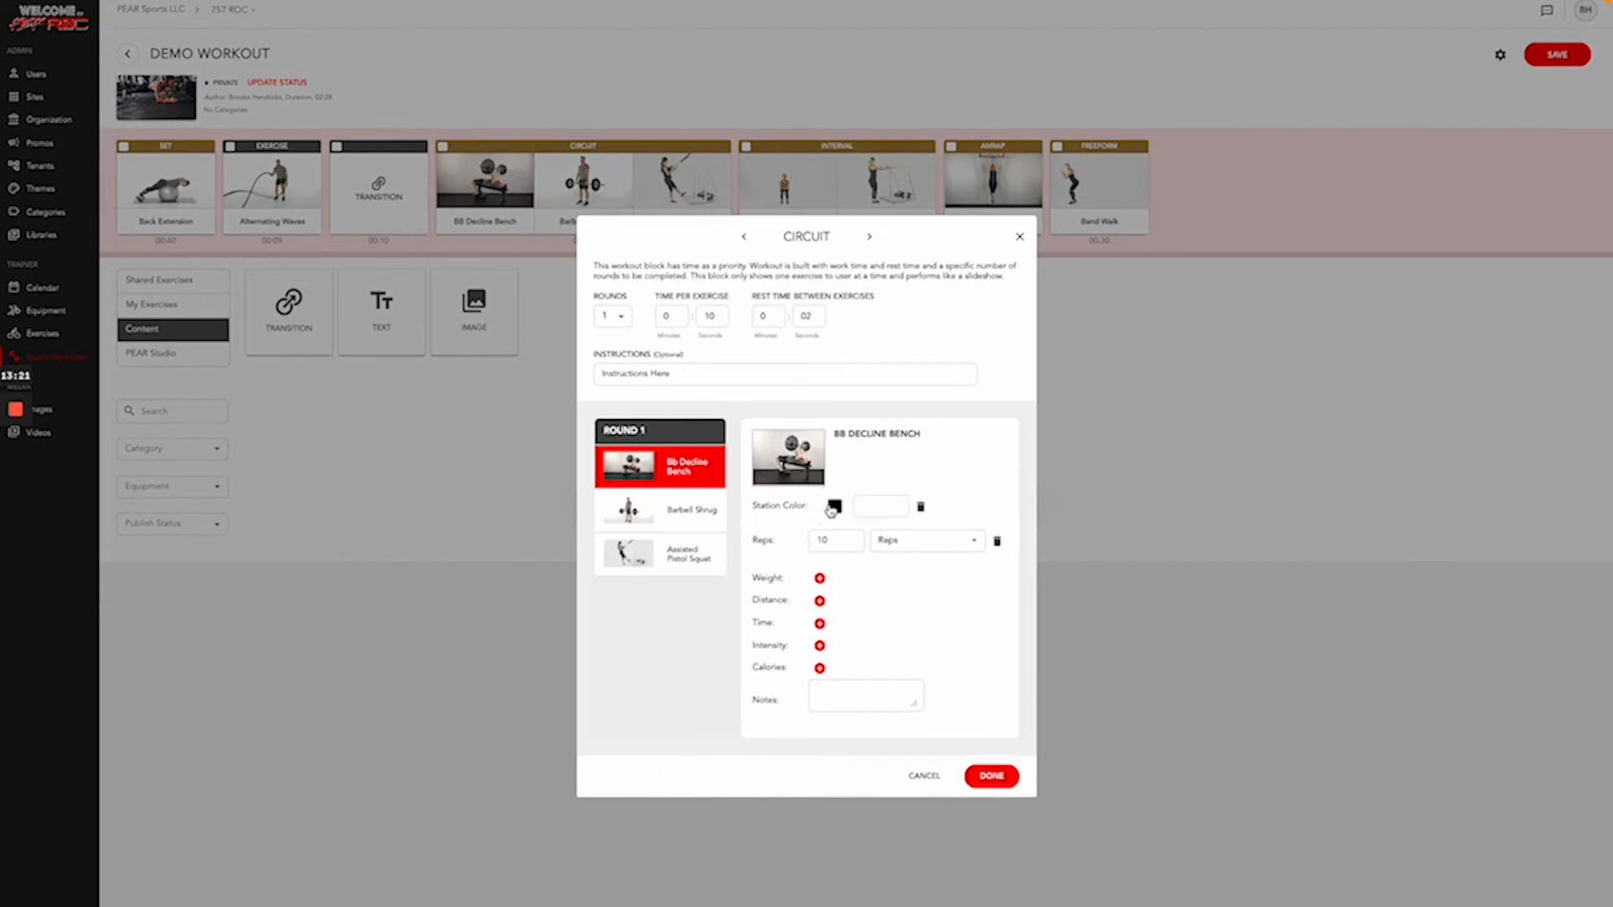
click(865, 509)
click(836, 513)
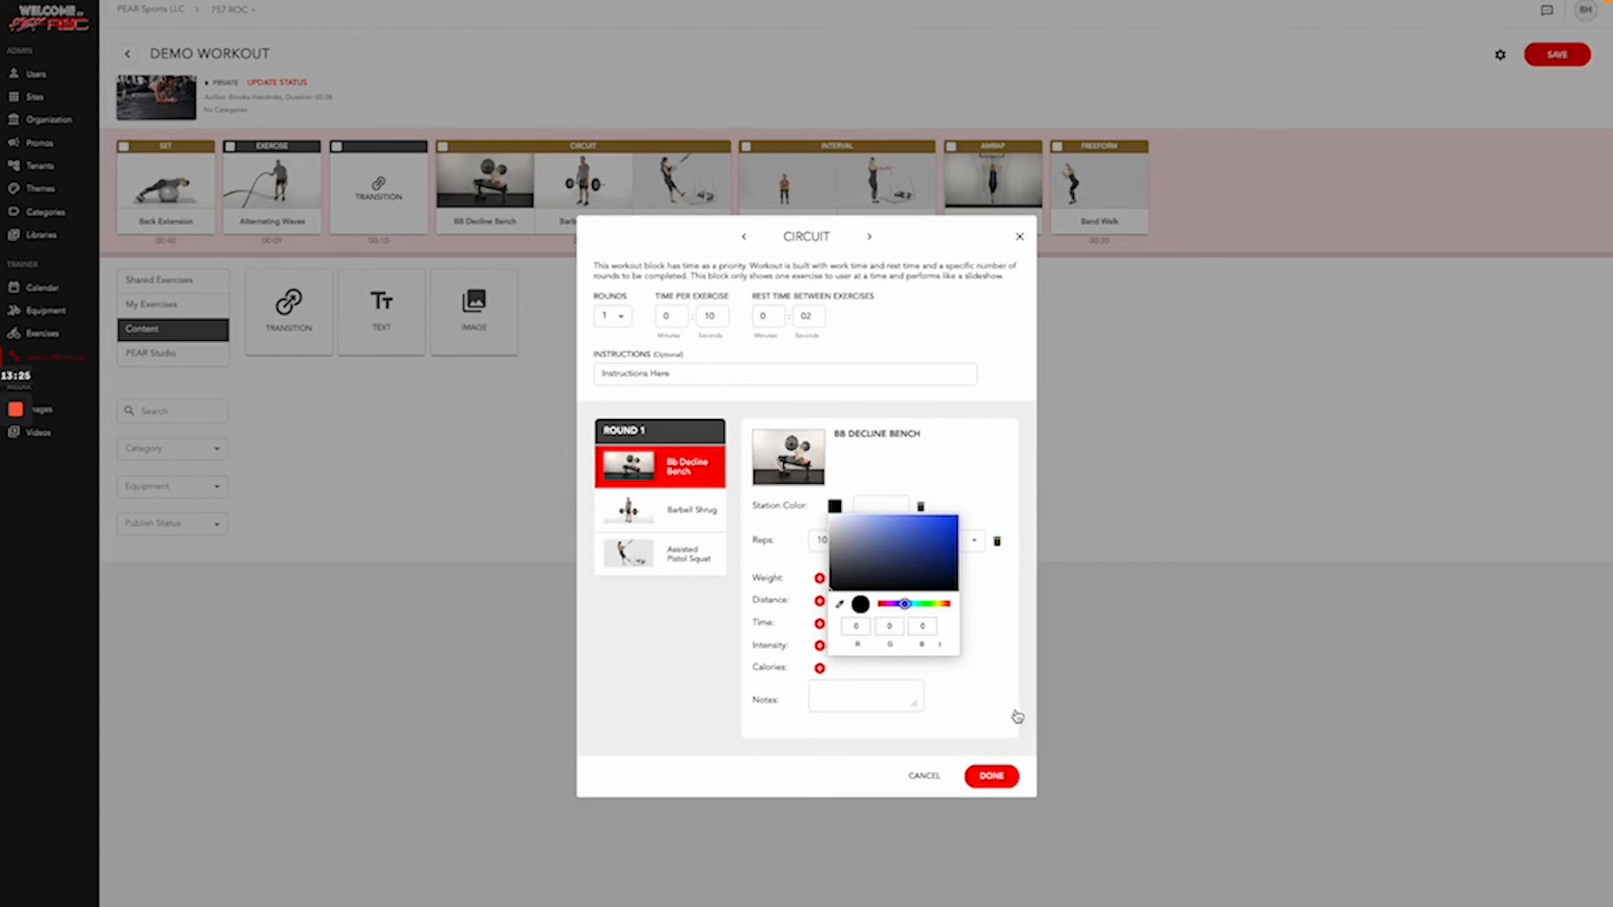
click(938, 524)
click(1001, 781)
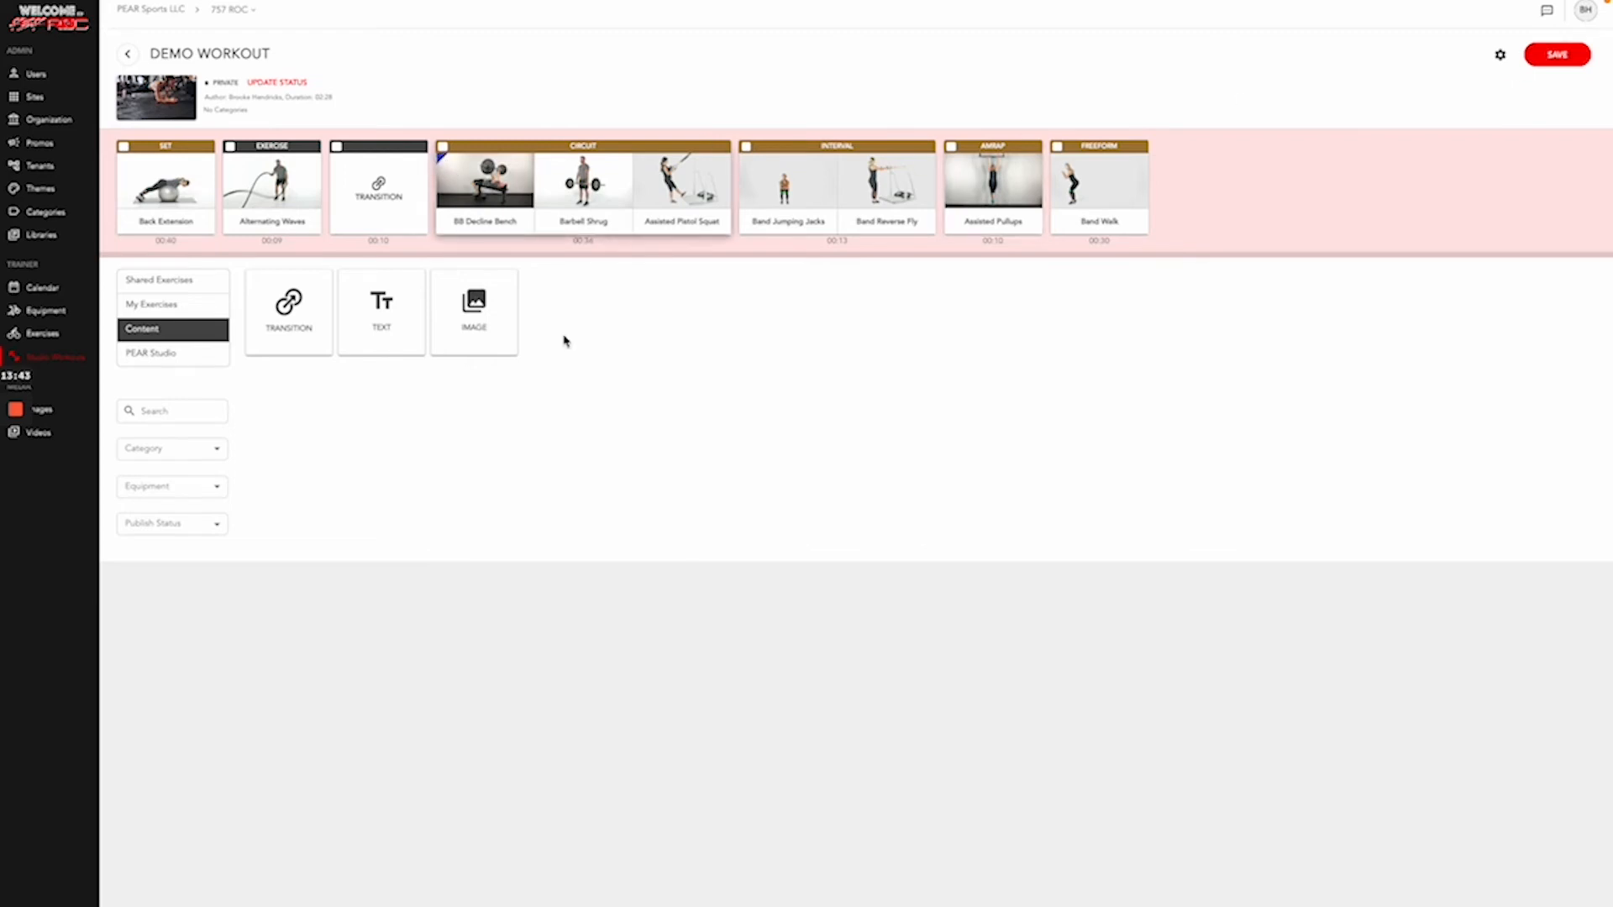
- Insert a text slide between the Circuit and Interval blocks
drag(365, 337, 764, 209)
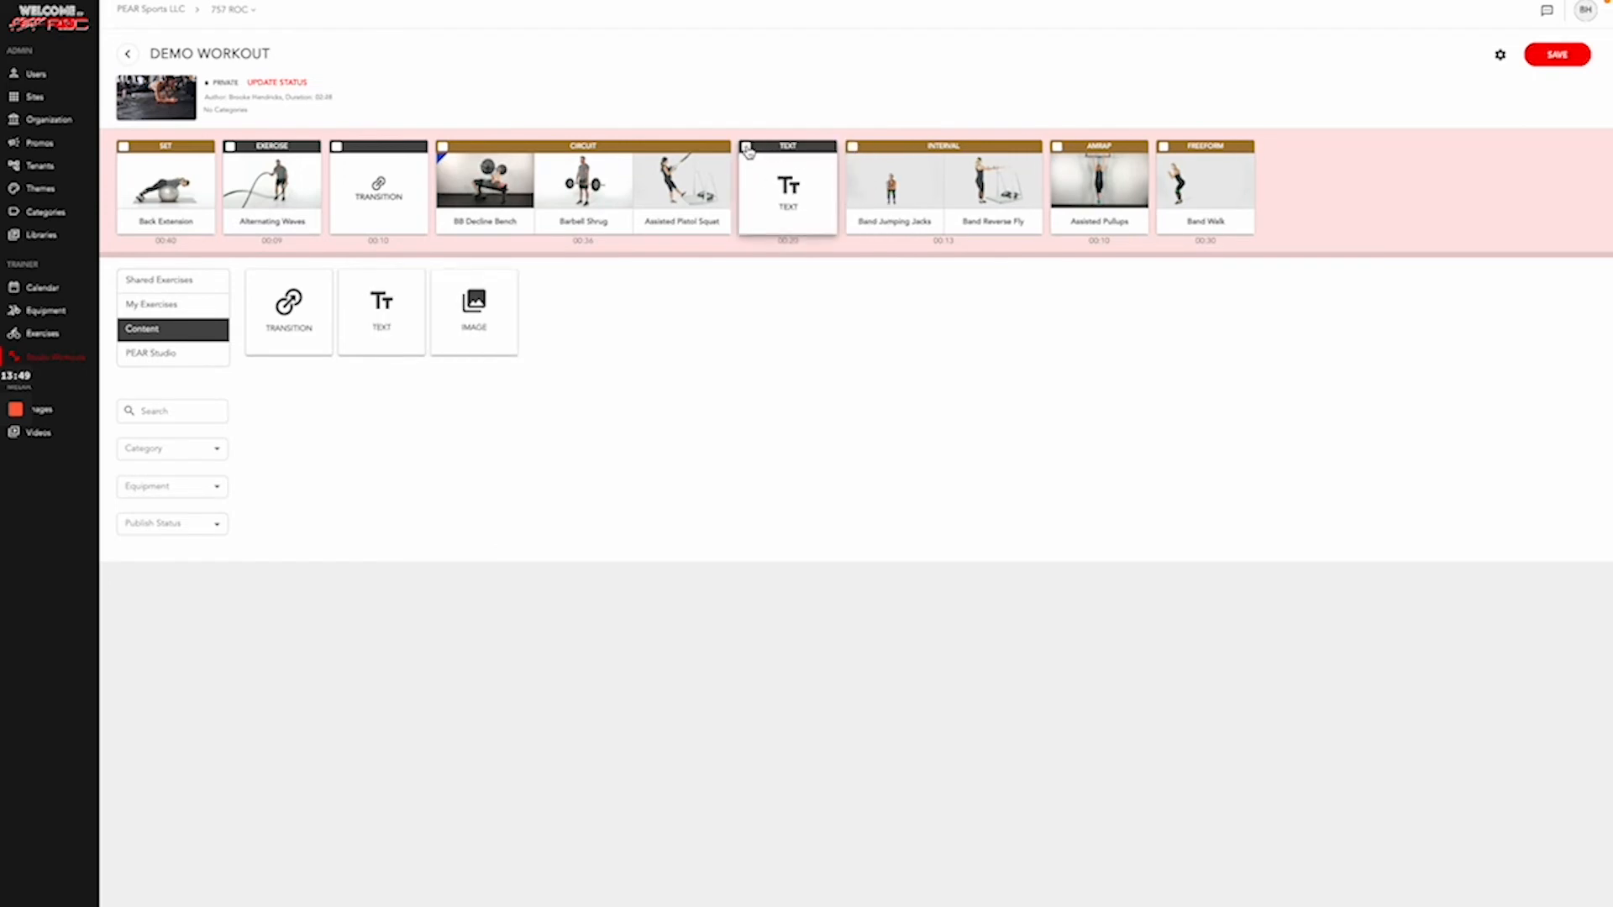
click(746, 148)
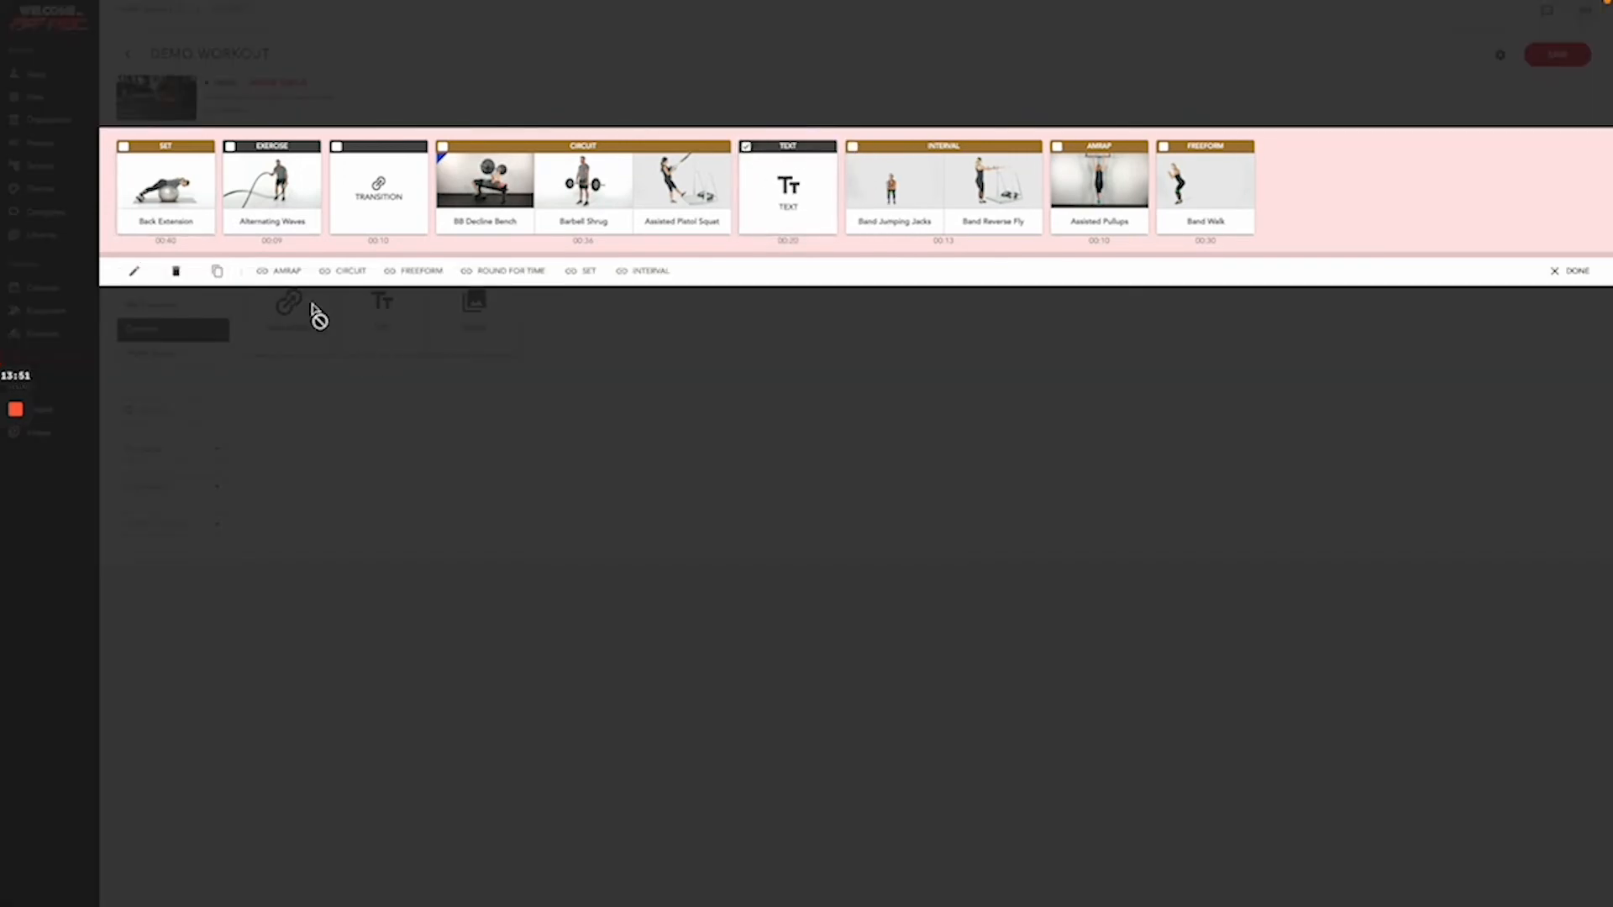
click(131, 271)
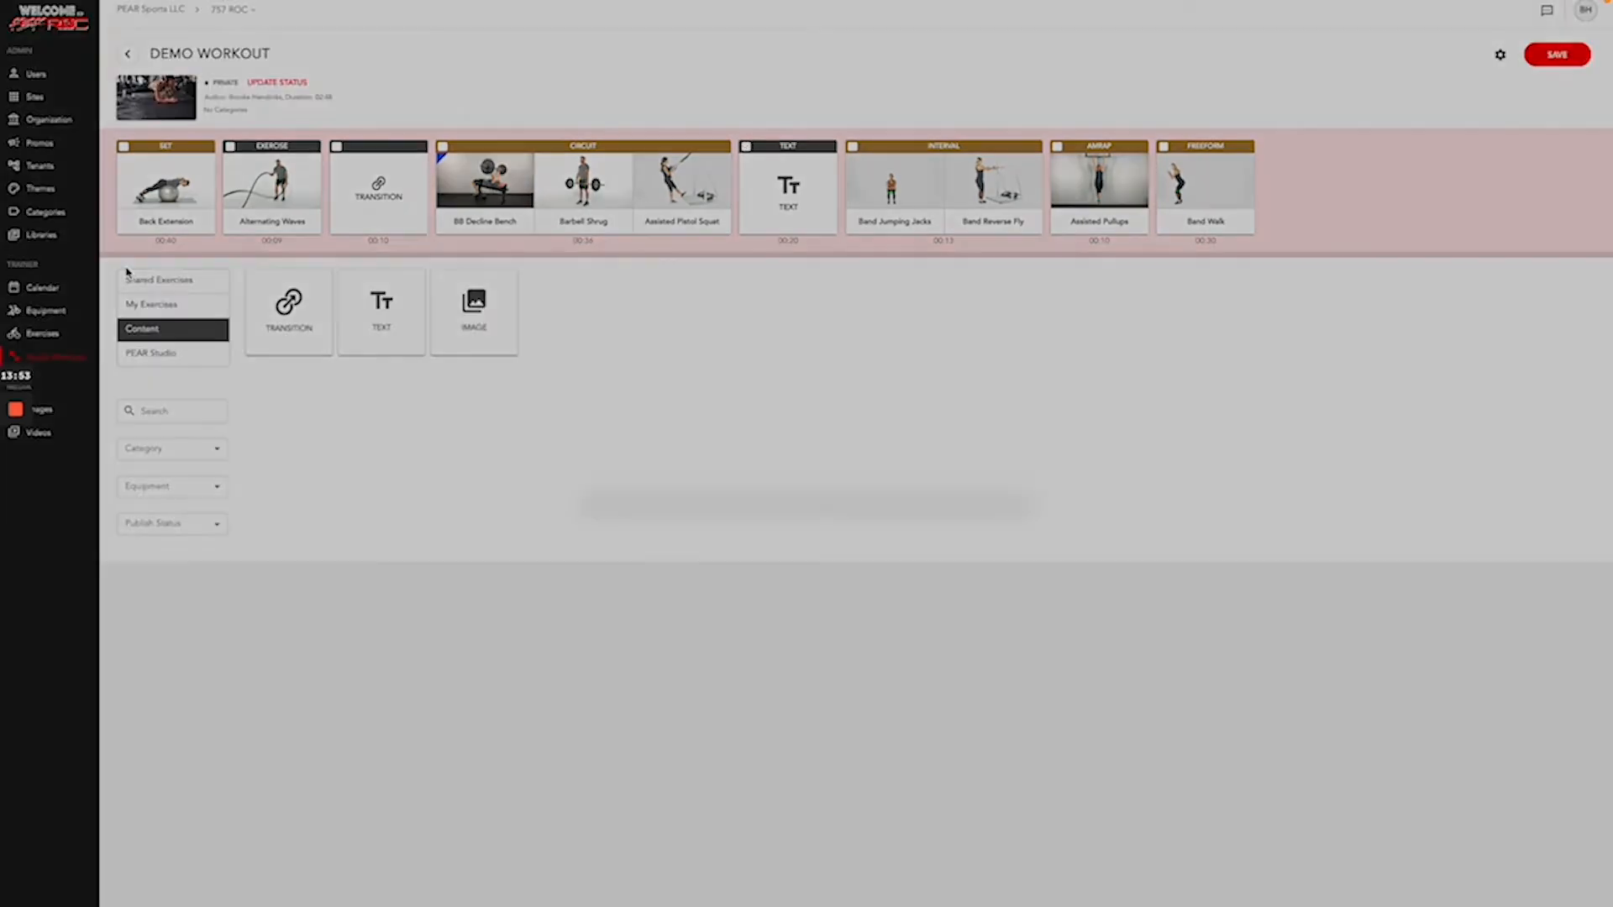
- Title the text slide 'Mat Work!' with the body '10 x Situps' and '10 x Push ups'
click(640, 431)
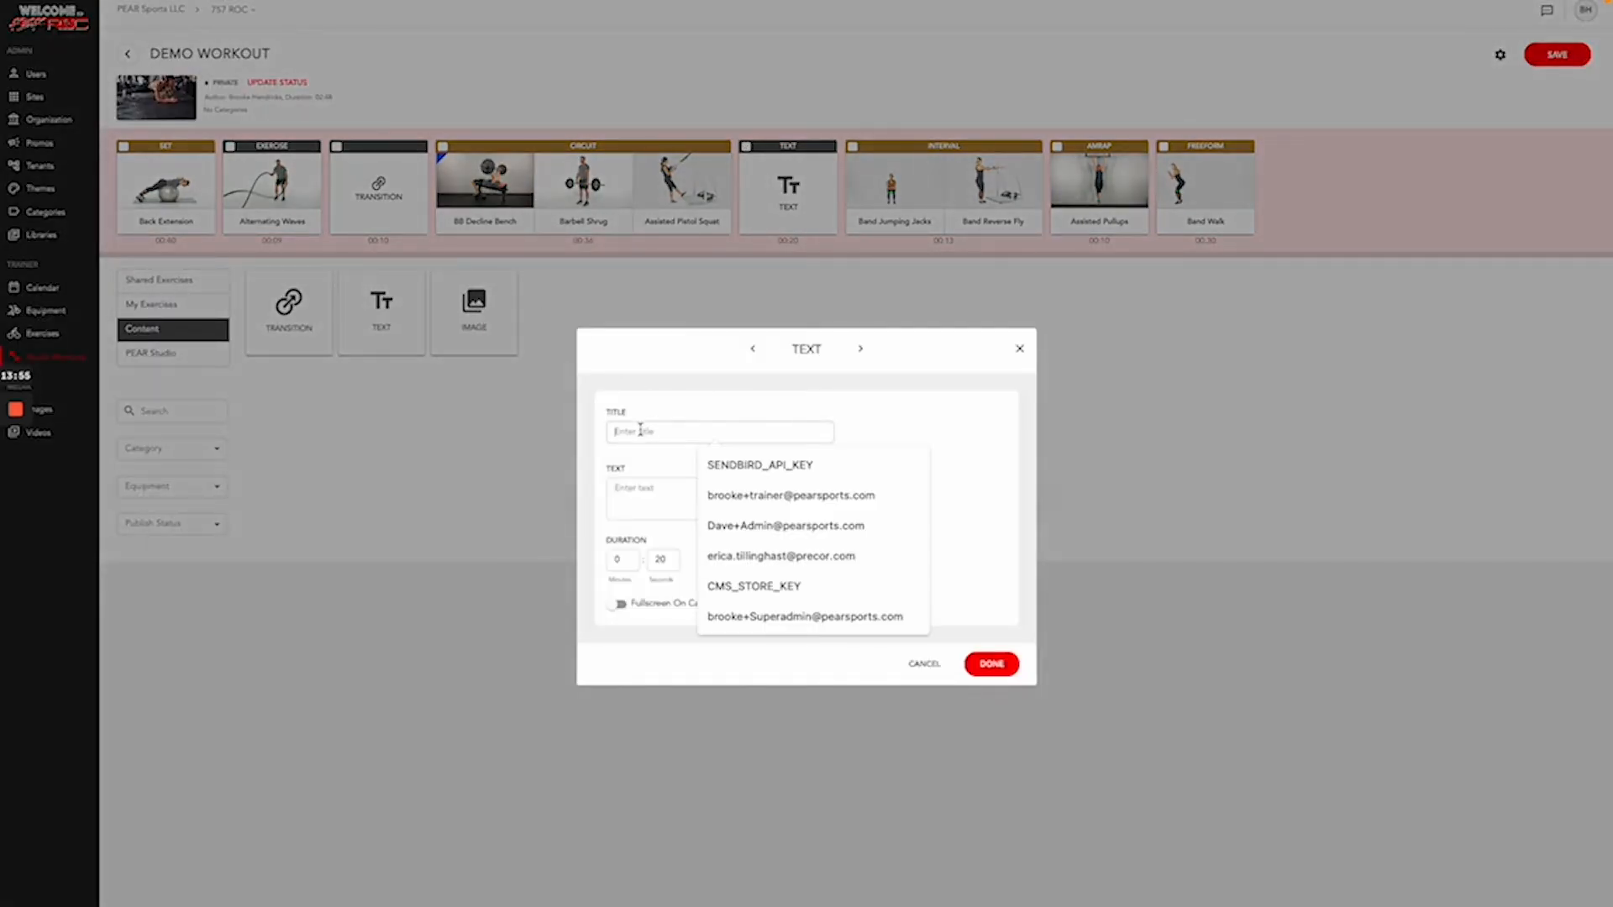
text(Mat Work!)
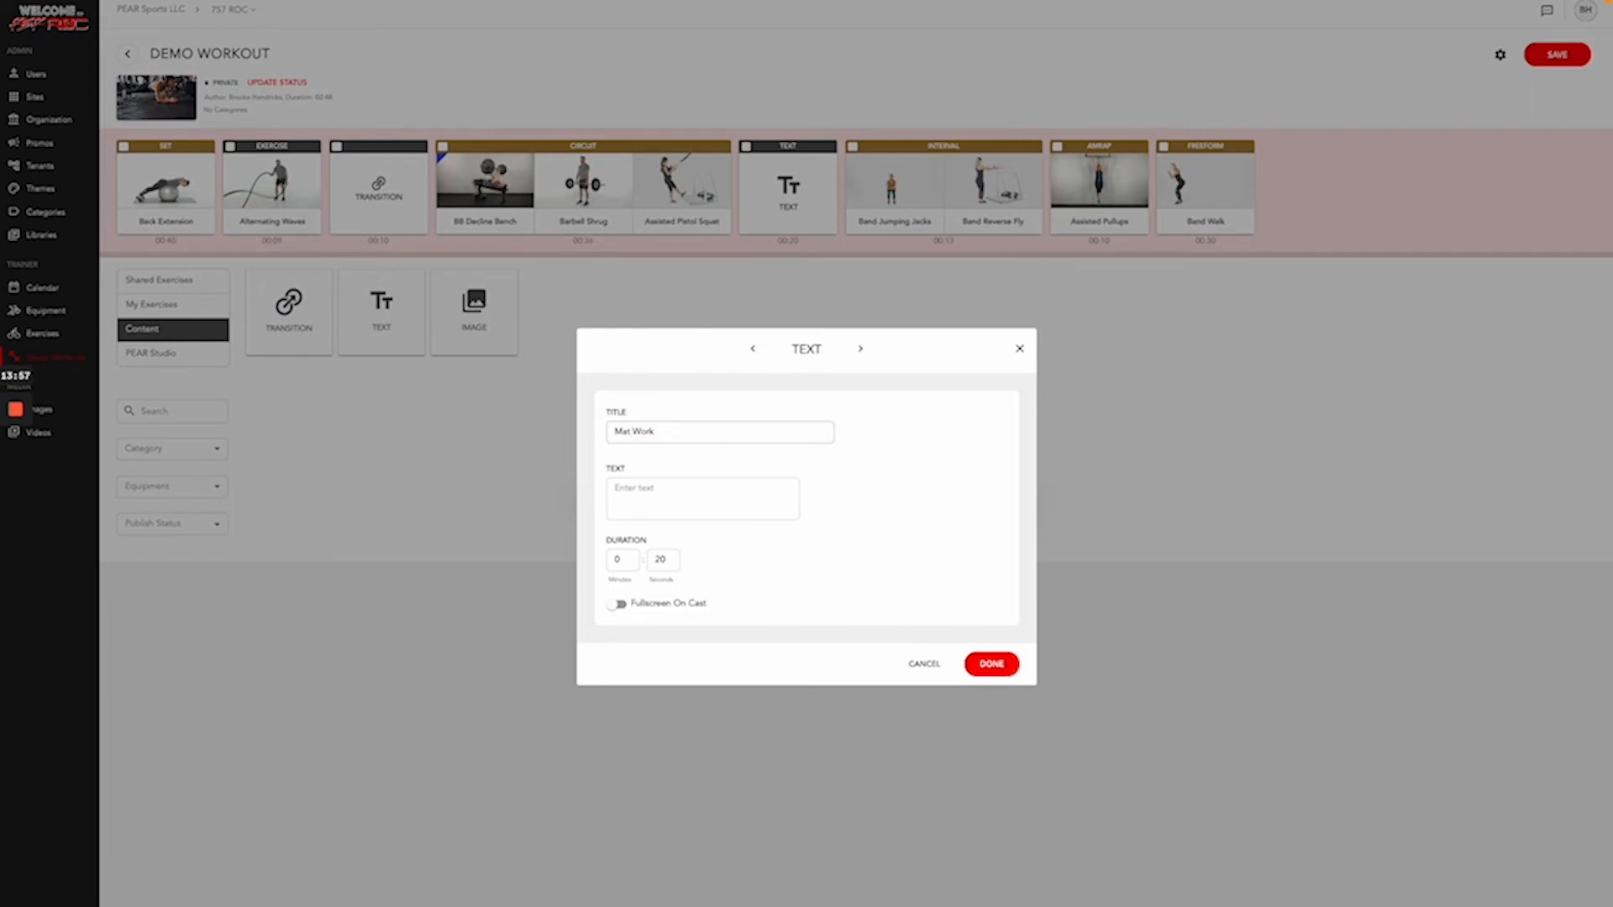
click(642, 498)
text(10 x Push ups)
click(999, 659)
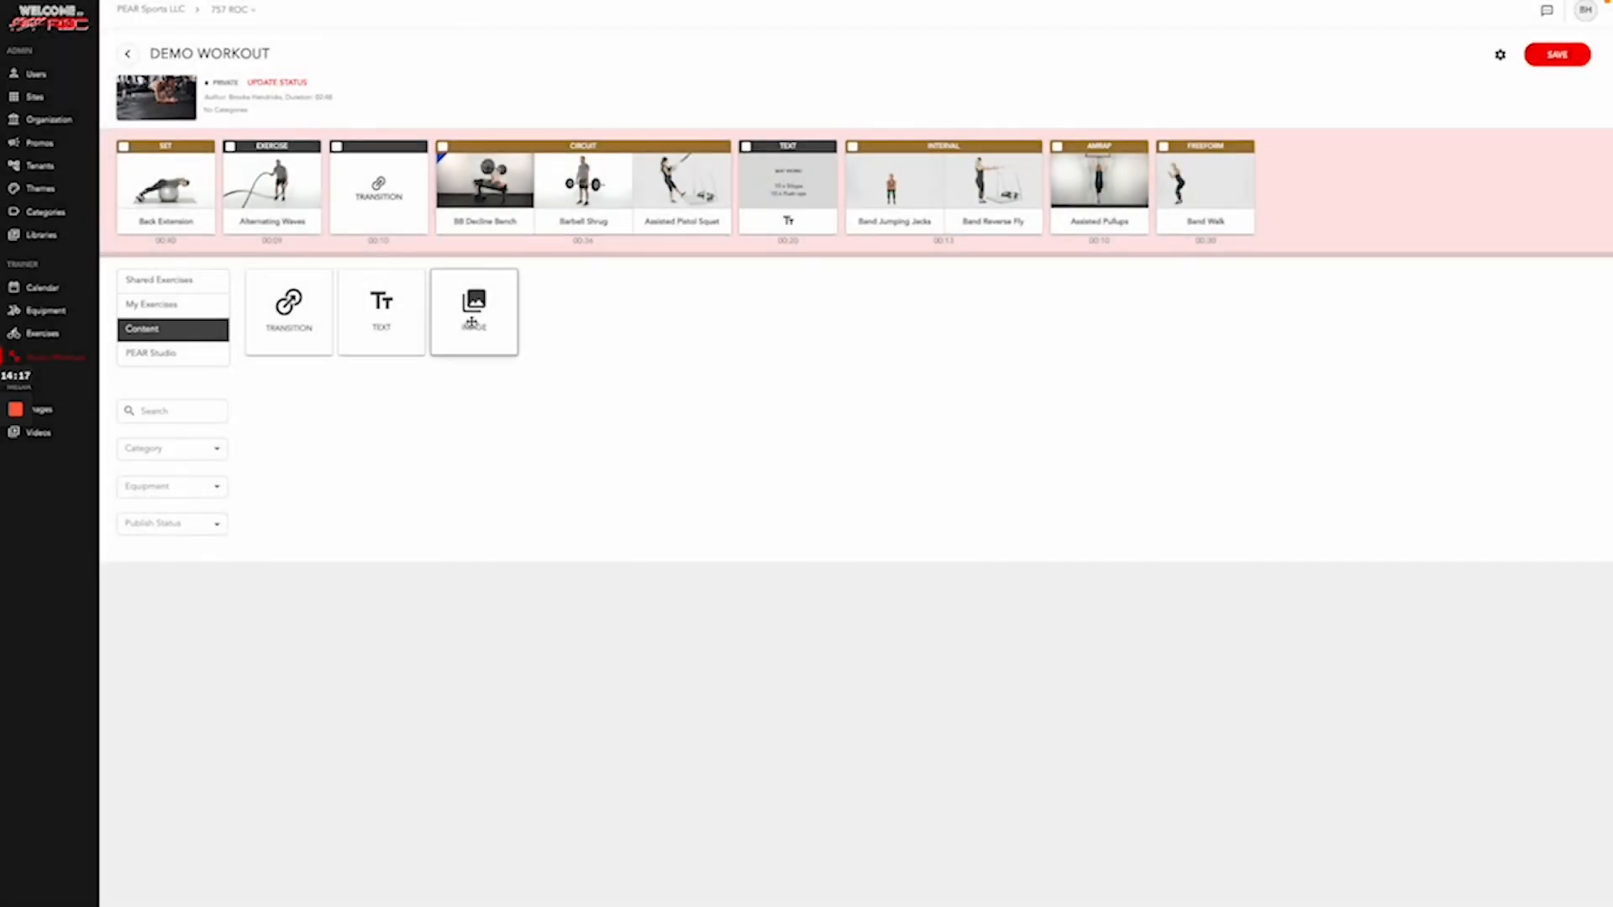
- Add an image slide at the timeline's end showing a push-up photo from the PEAR Trainer library
drag(471, 316, 1307, 210)
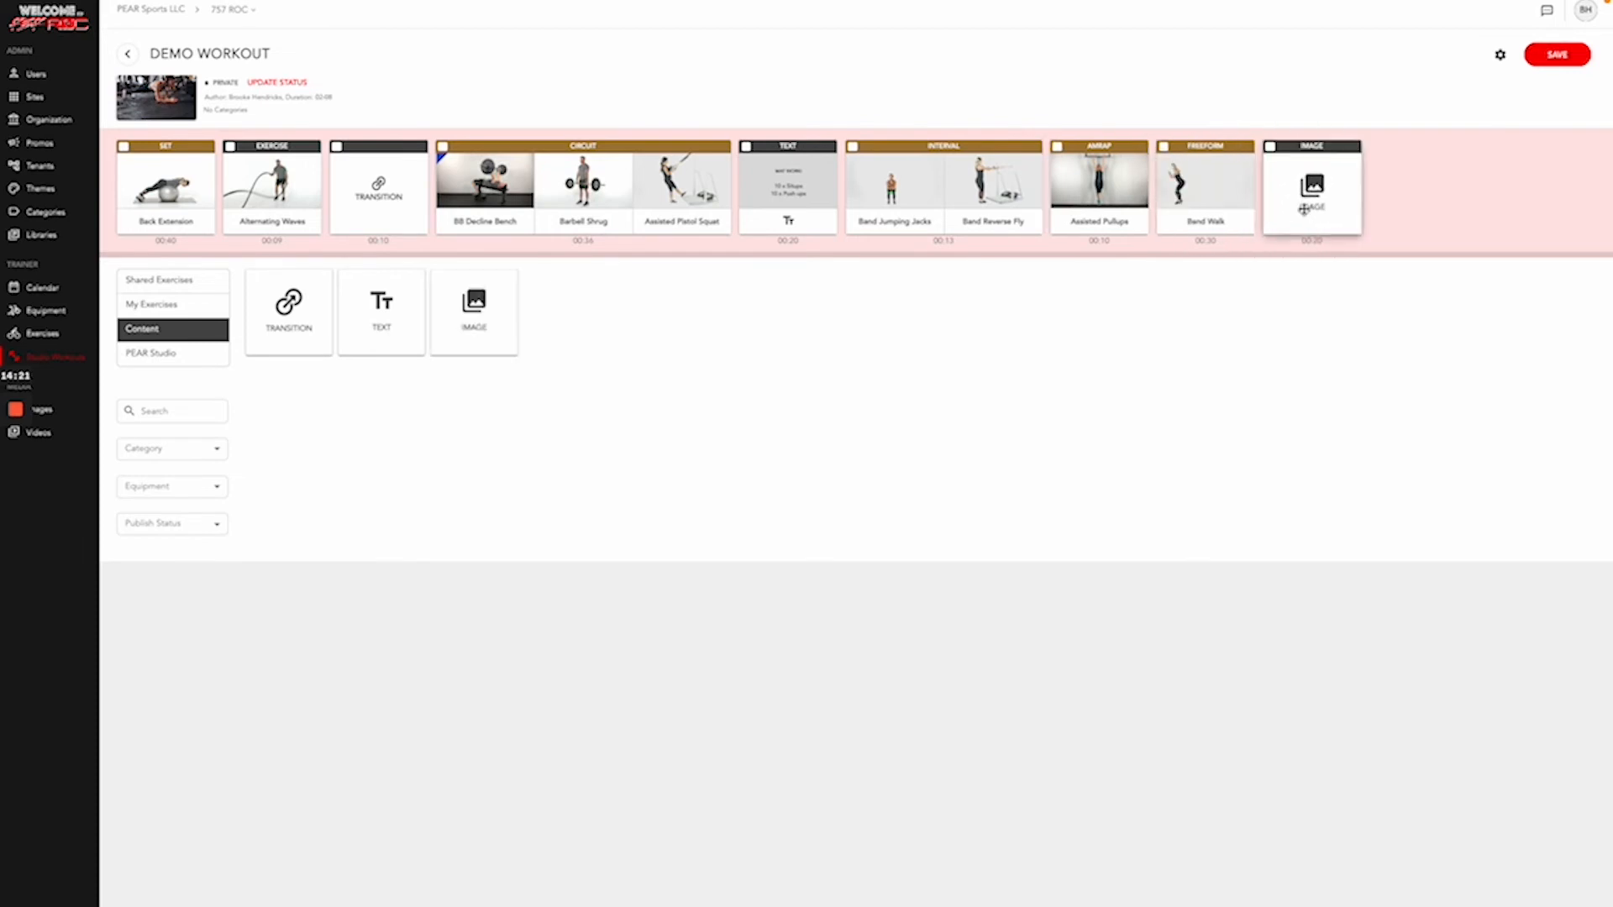
click(1270, 147)
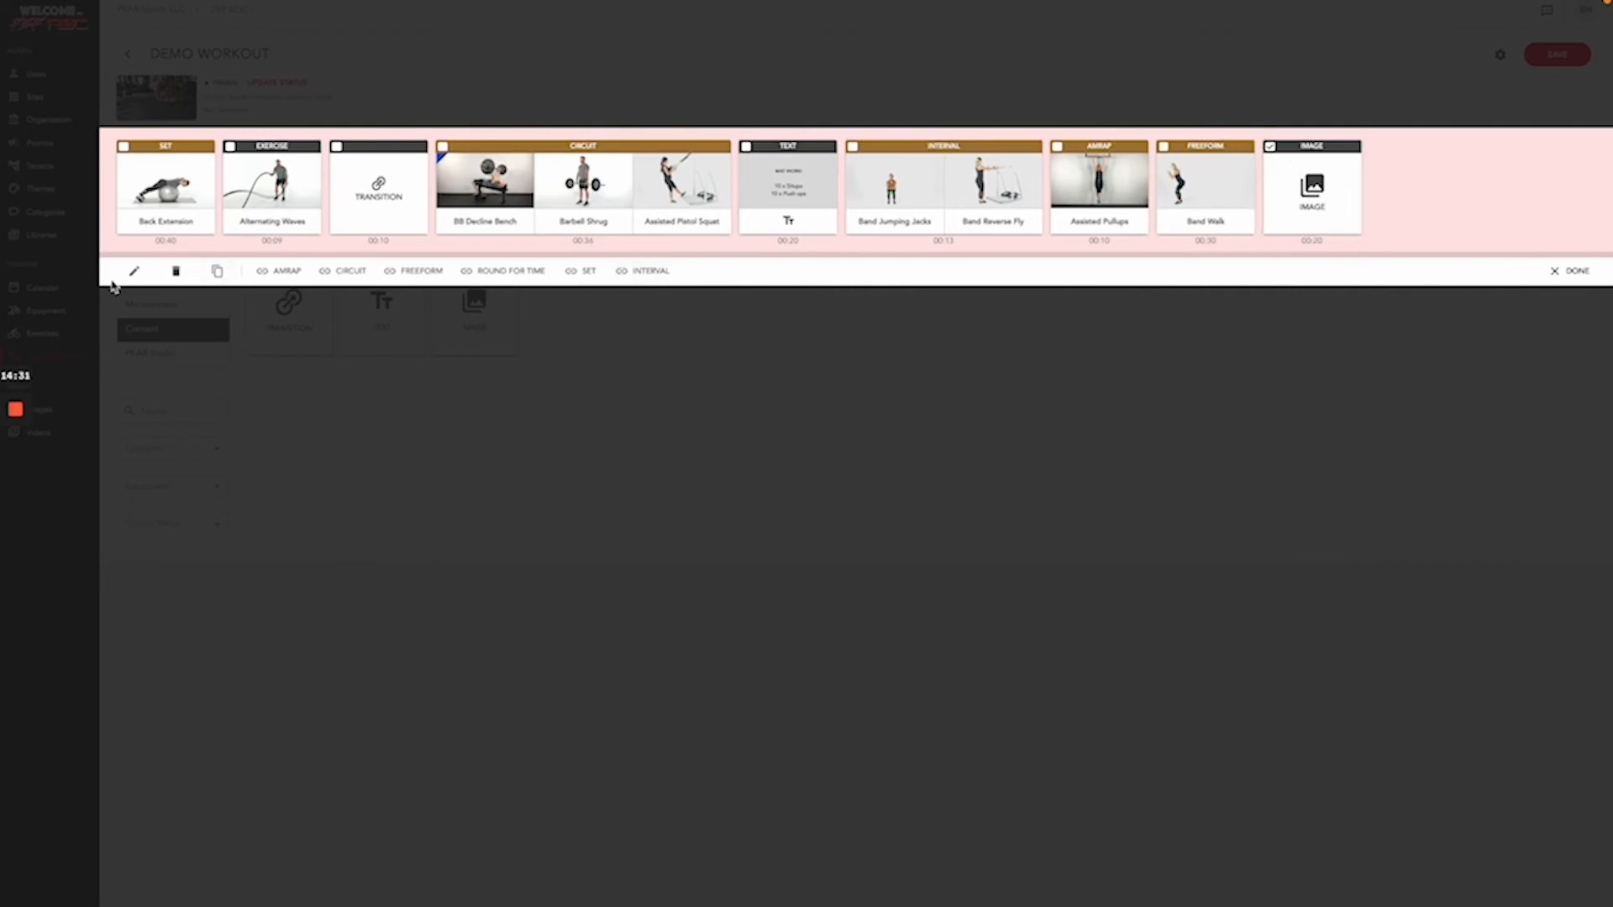
click(134, 271)
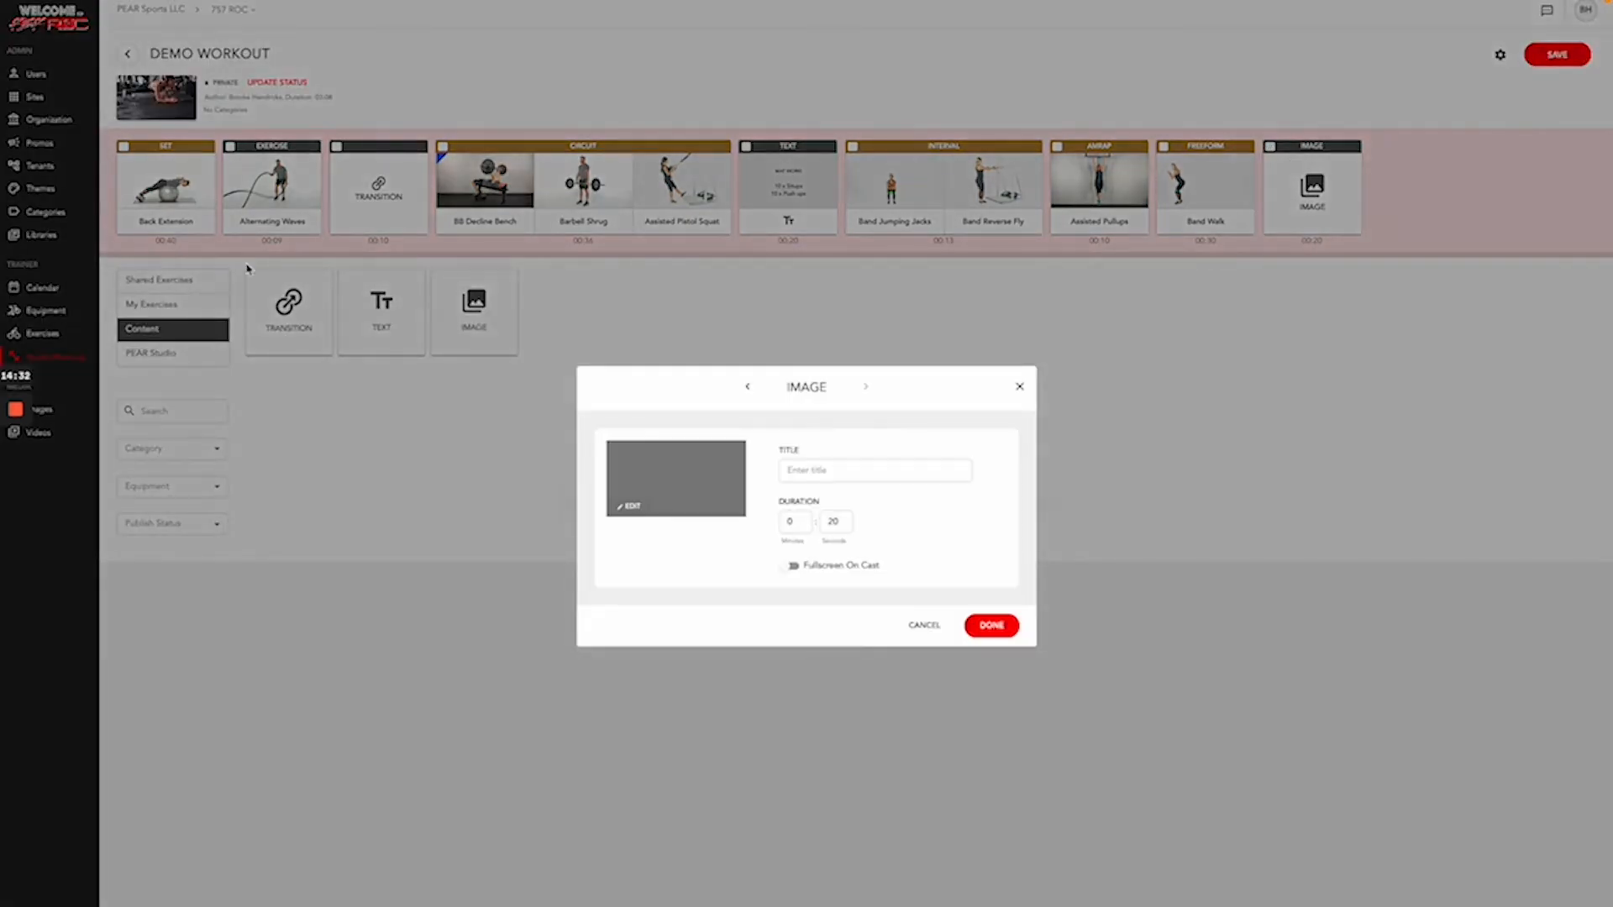
click(641, 507)
click(737, 395)
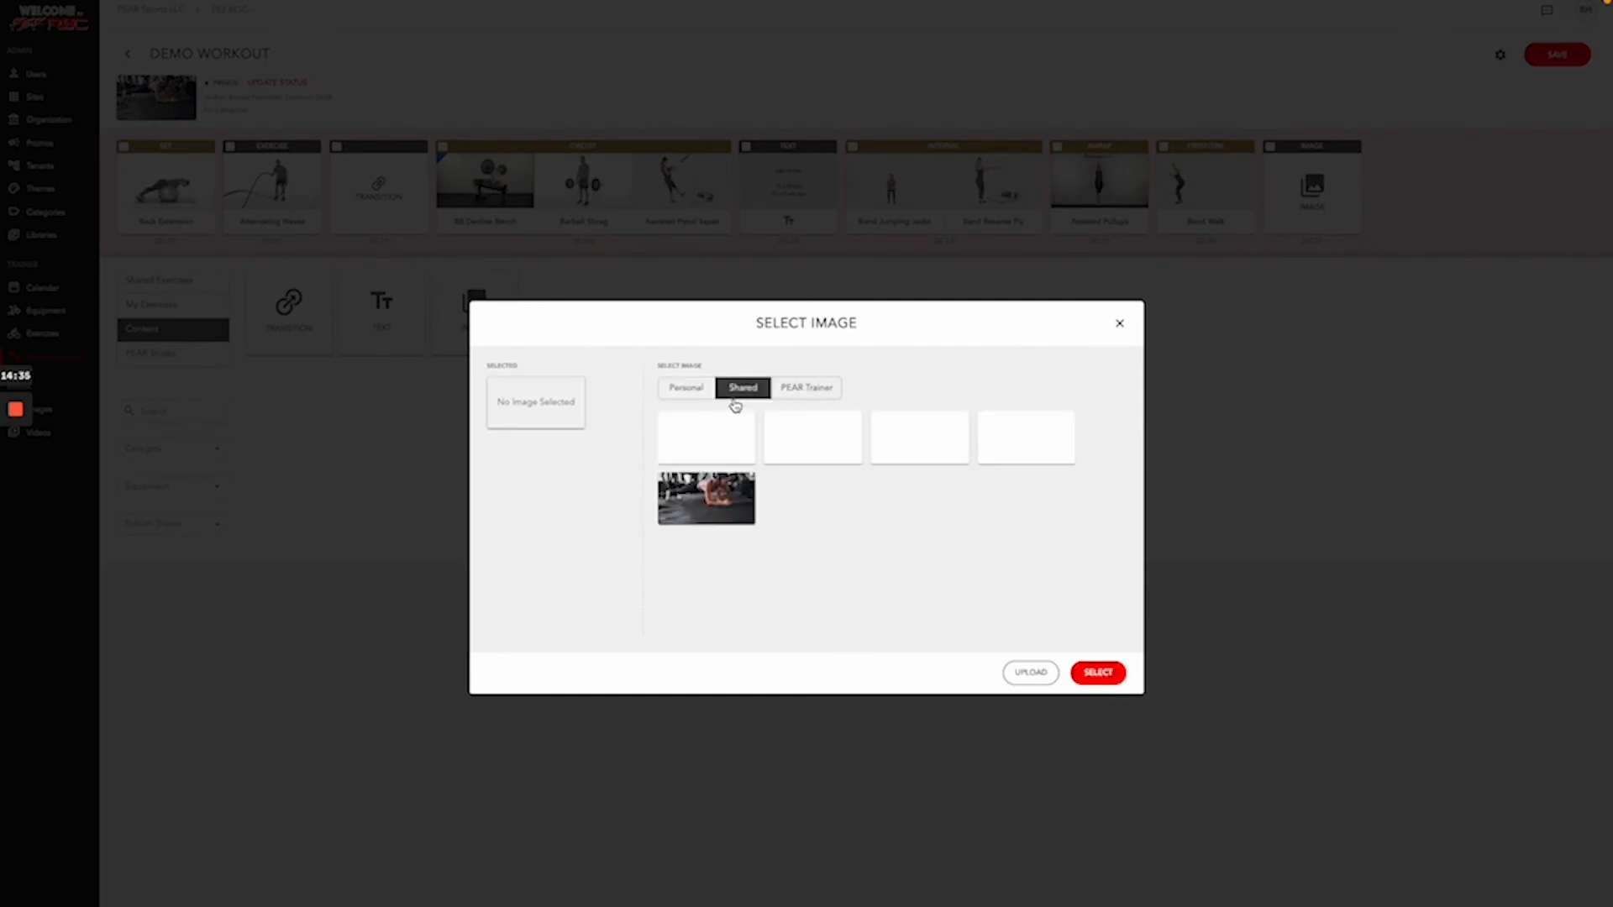
click(811, 389)
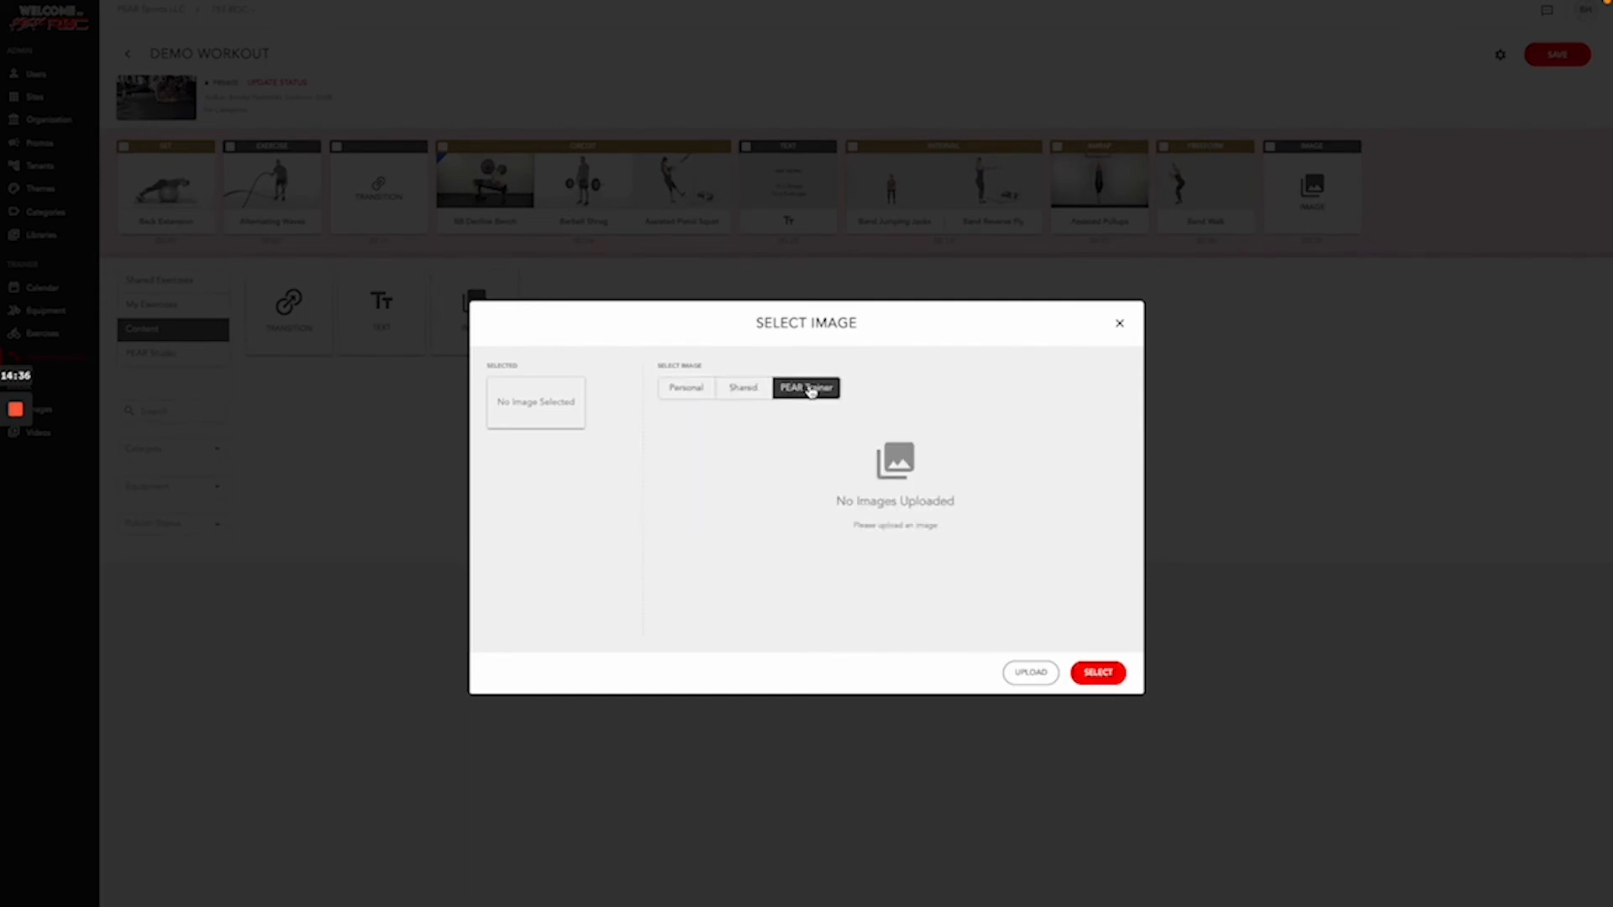
scroll(893, 489, down, 2)
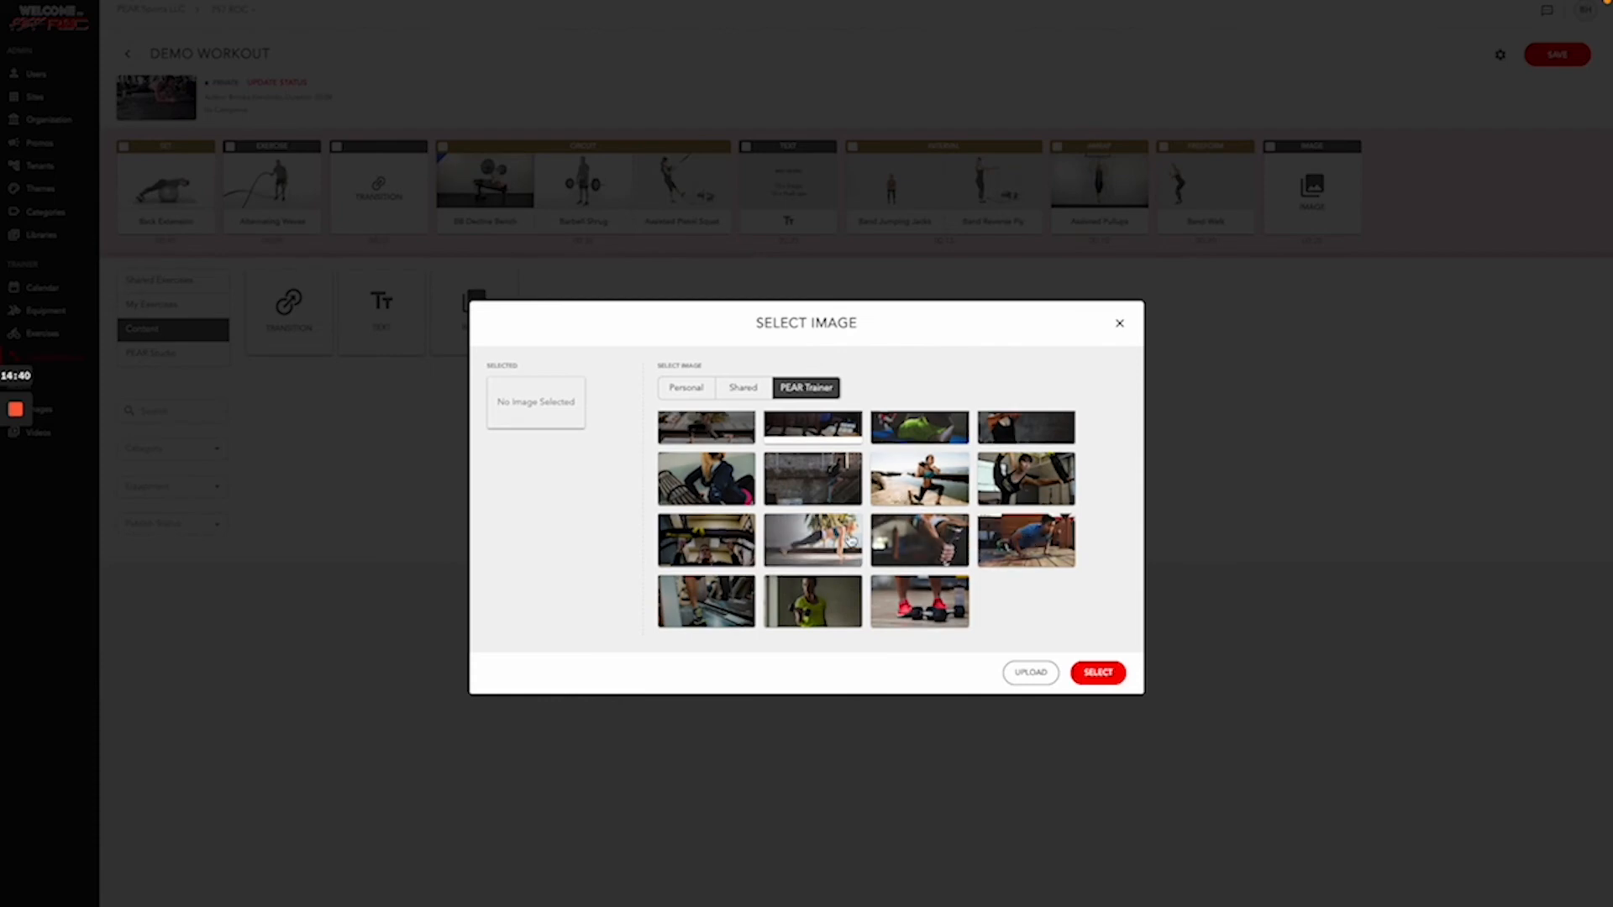
click(845, 542)
click(1084, 669)
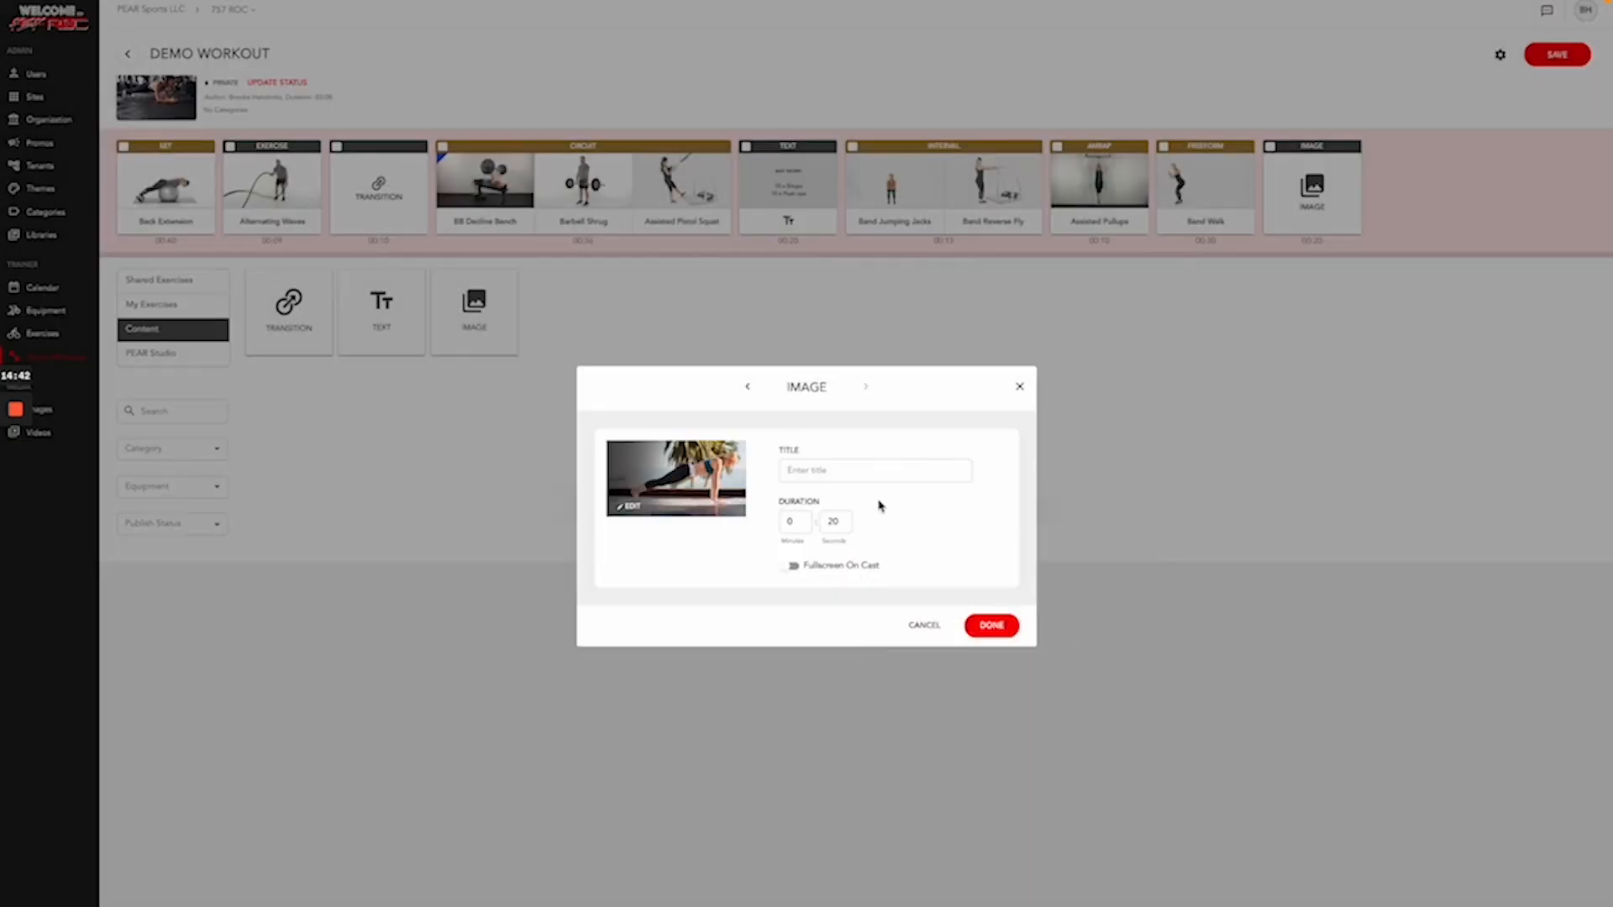
- Title the image slide 'Cool Down | Don't forget to Stretch.'
click(842, 472)
text(Co)
click(991, 626)
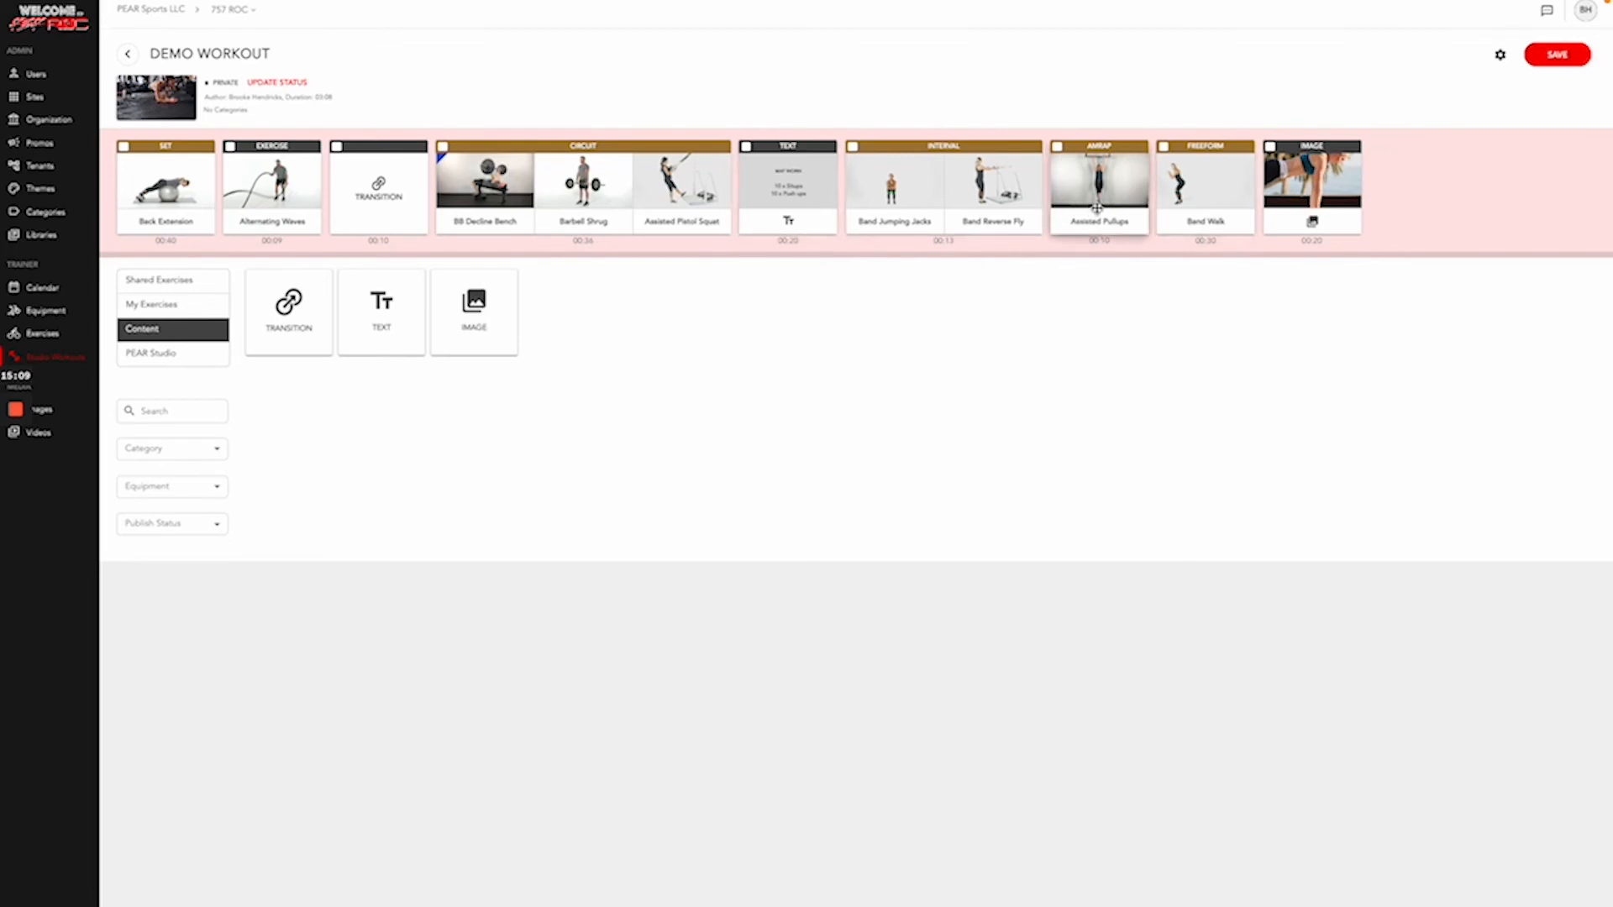
- Move Band Walk before Assisted Pullups, place the Mat Work! slide after Interval, and save
drag(1095, 208, 1206, 208)
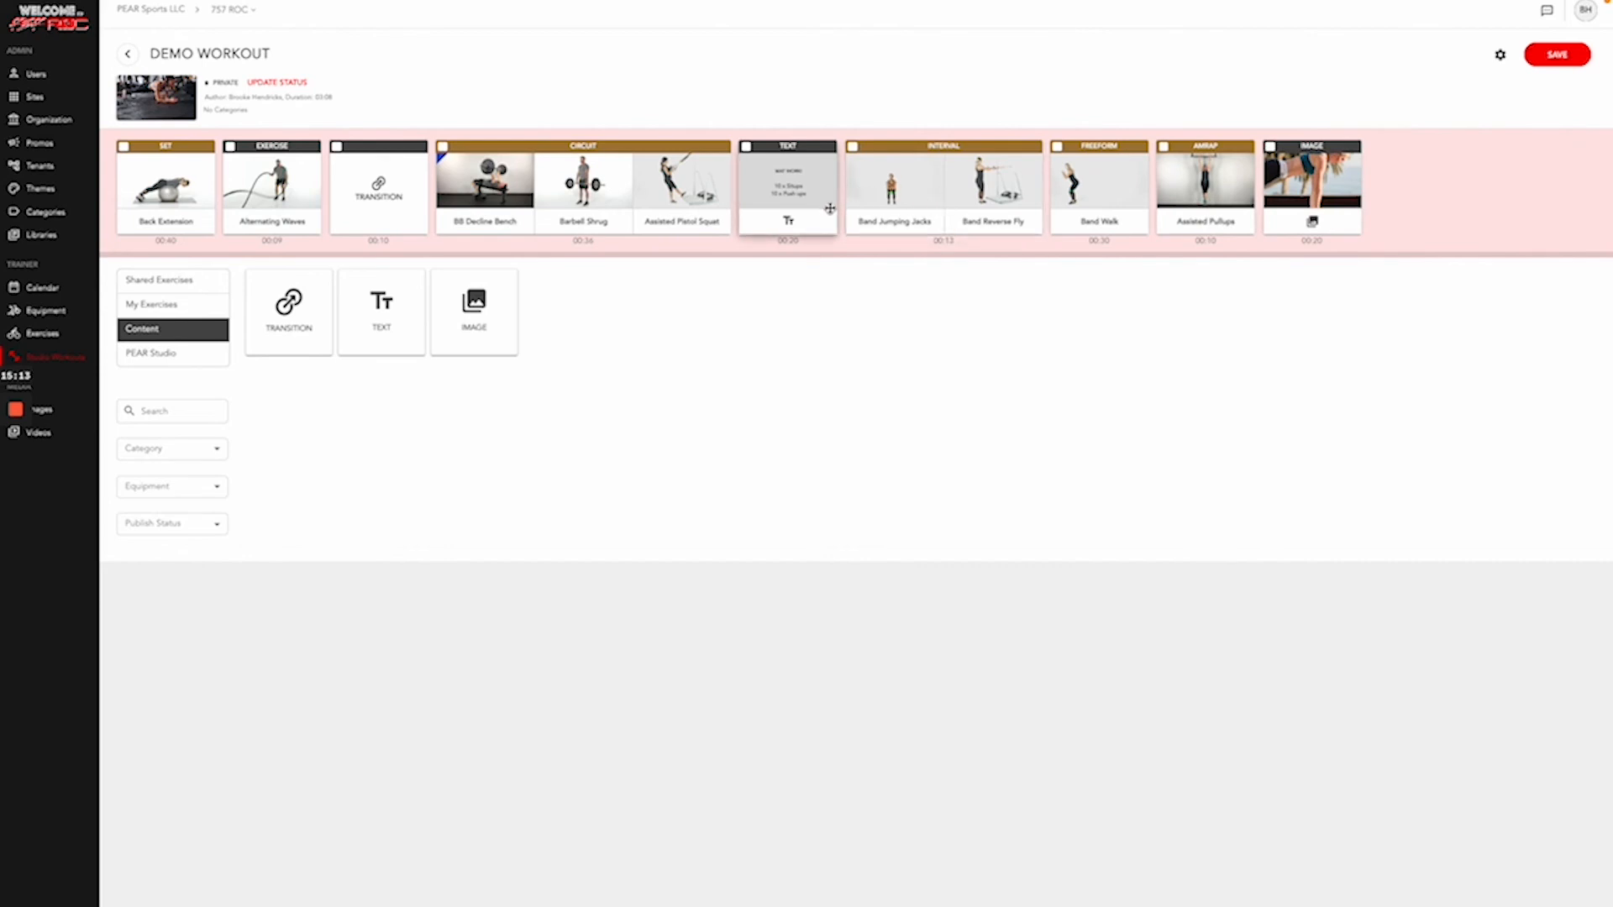
drag(828, 208, 1022, 215)
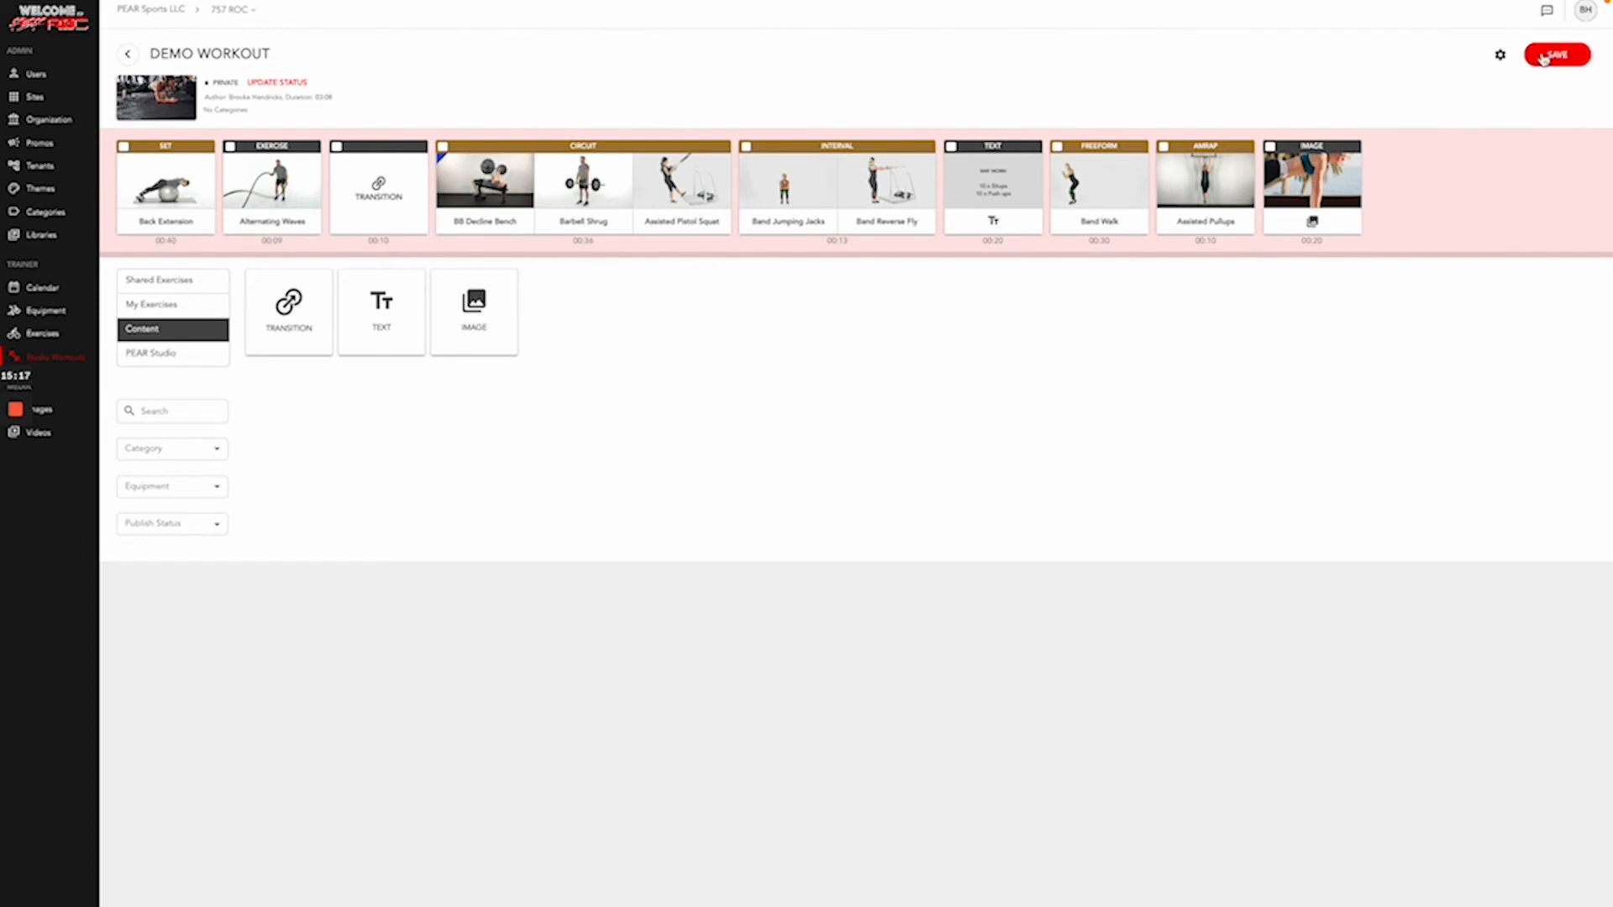
click(1561, 54)
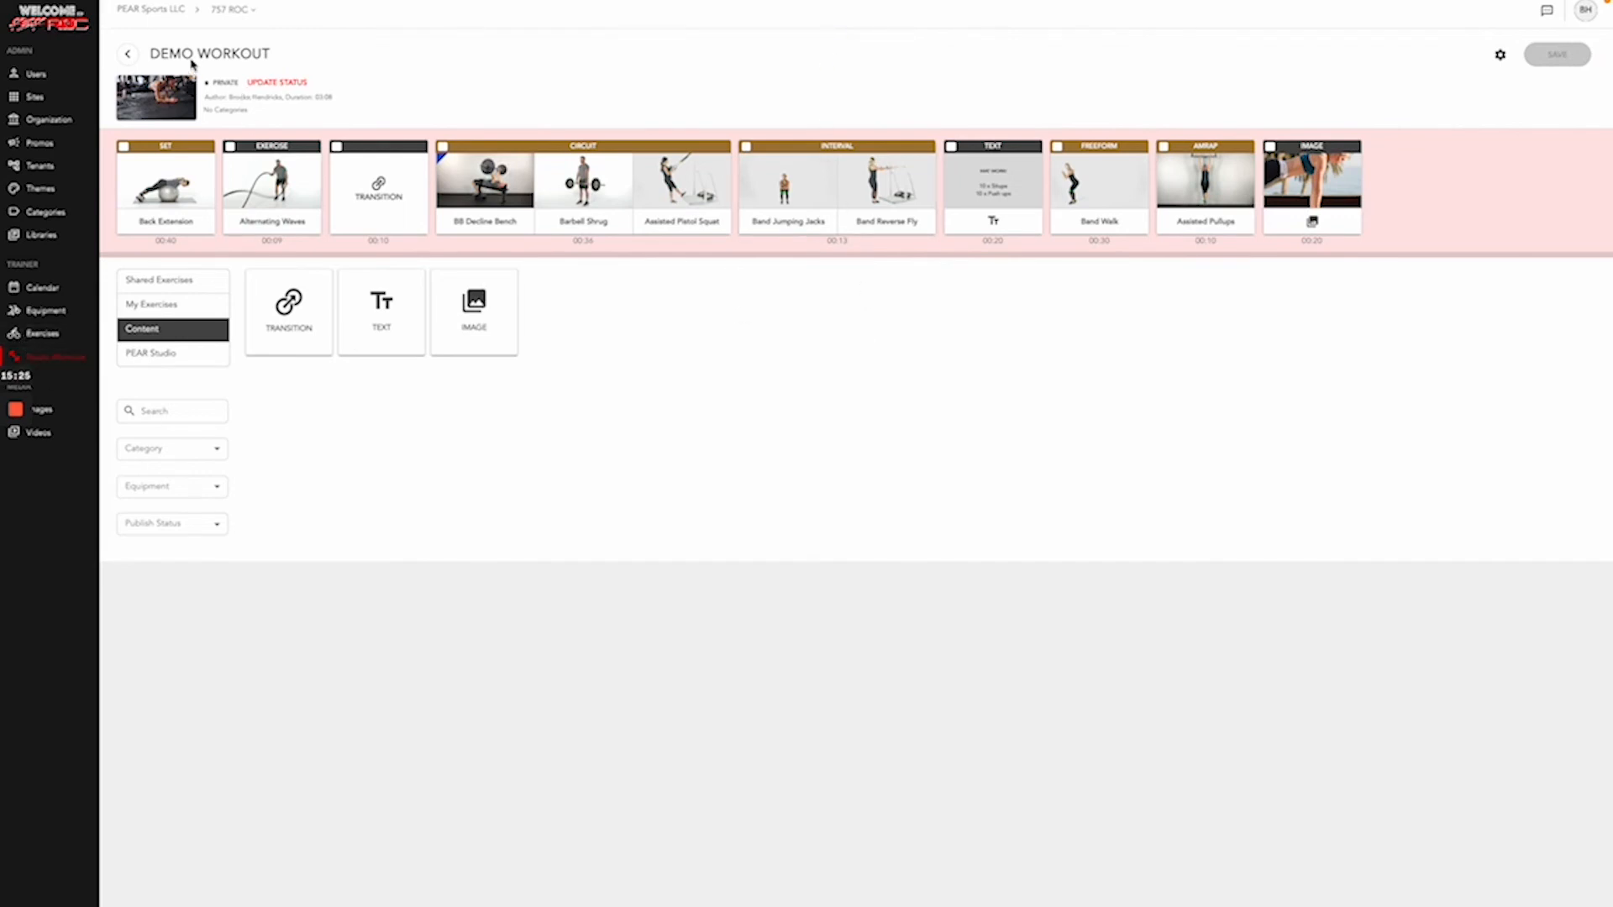
- Copy the Demo Workout's studio direct link from the Studio Workouts list
click(47, 364)
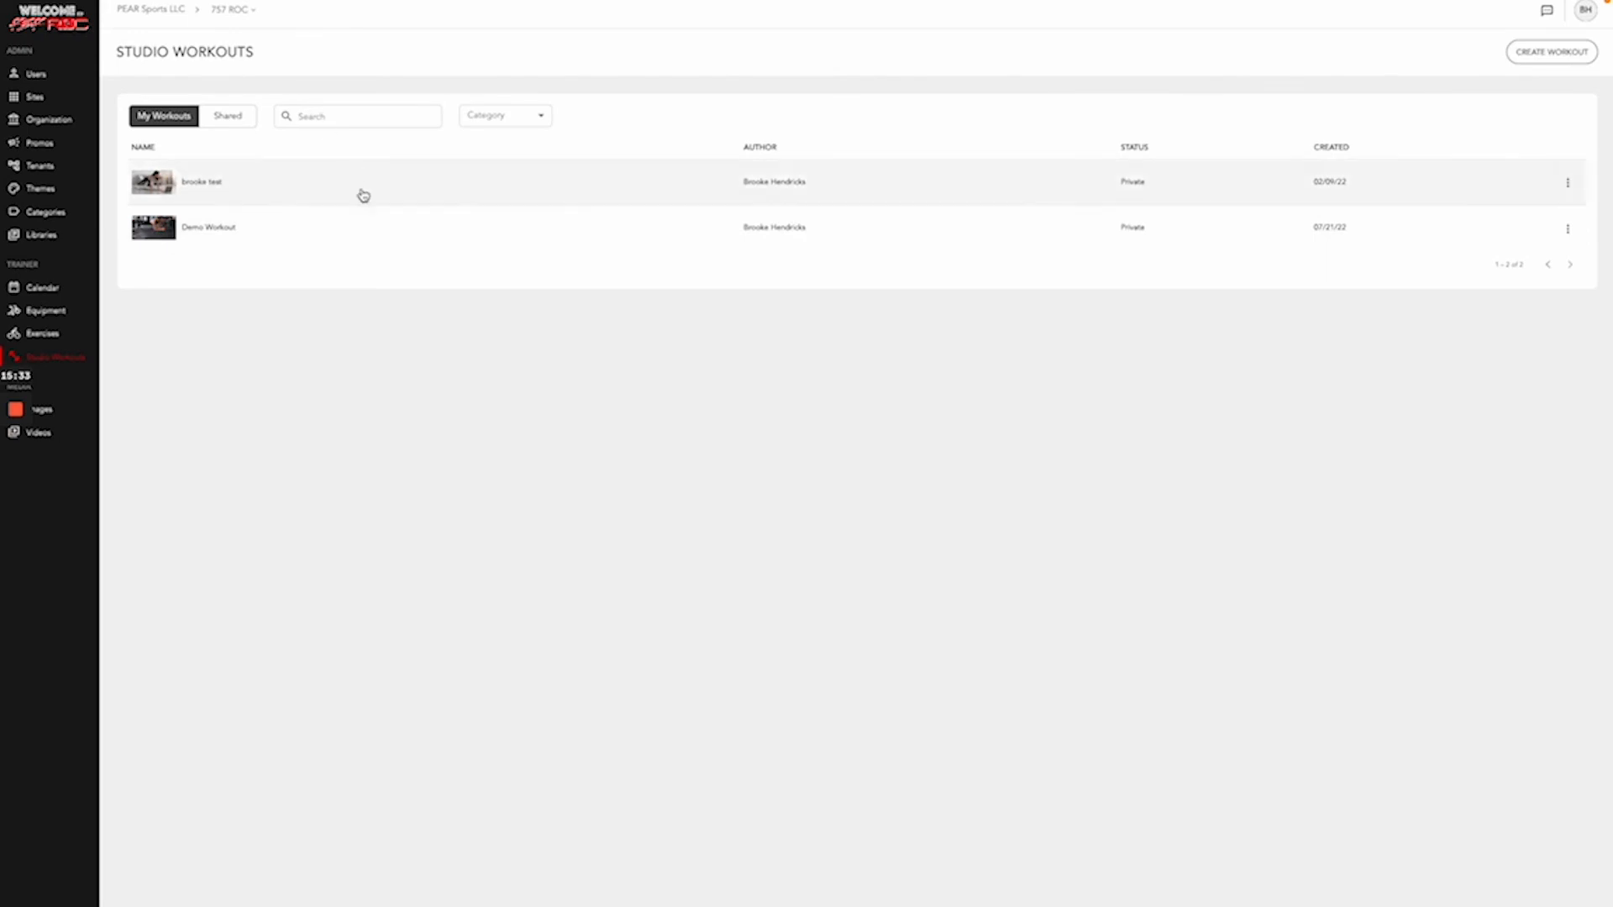
click(1567, 228)
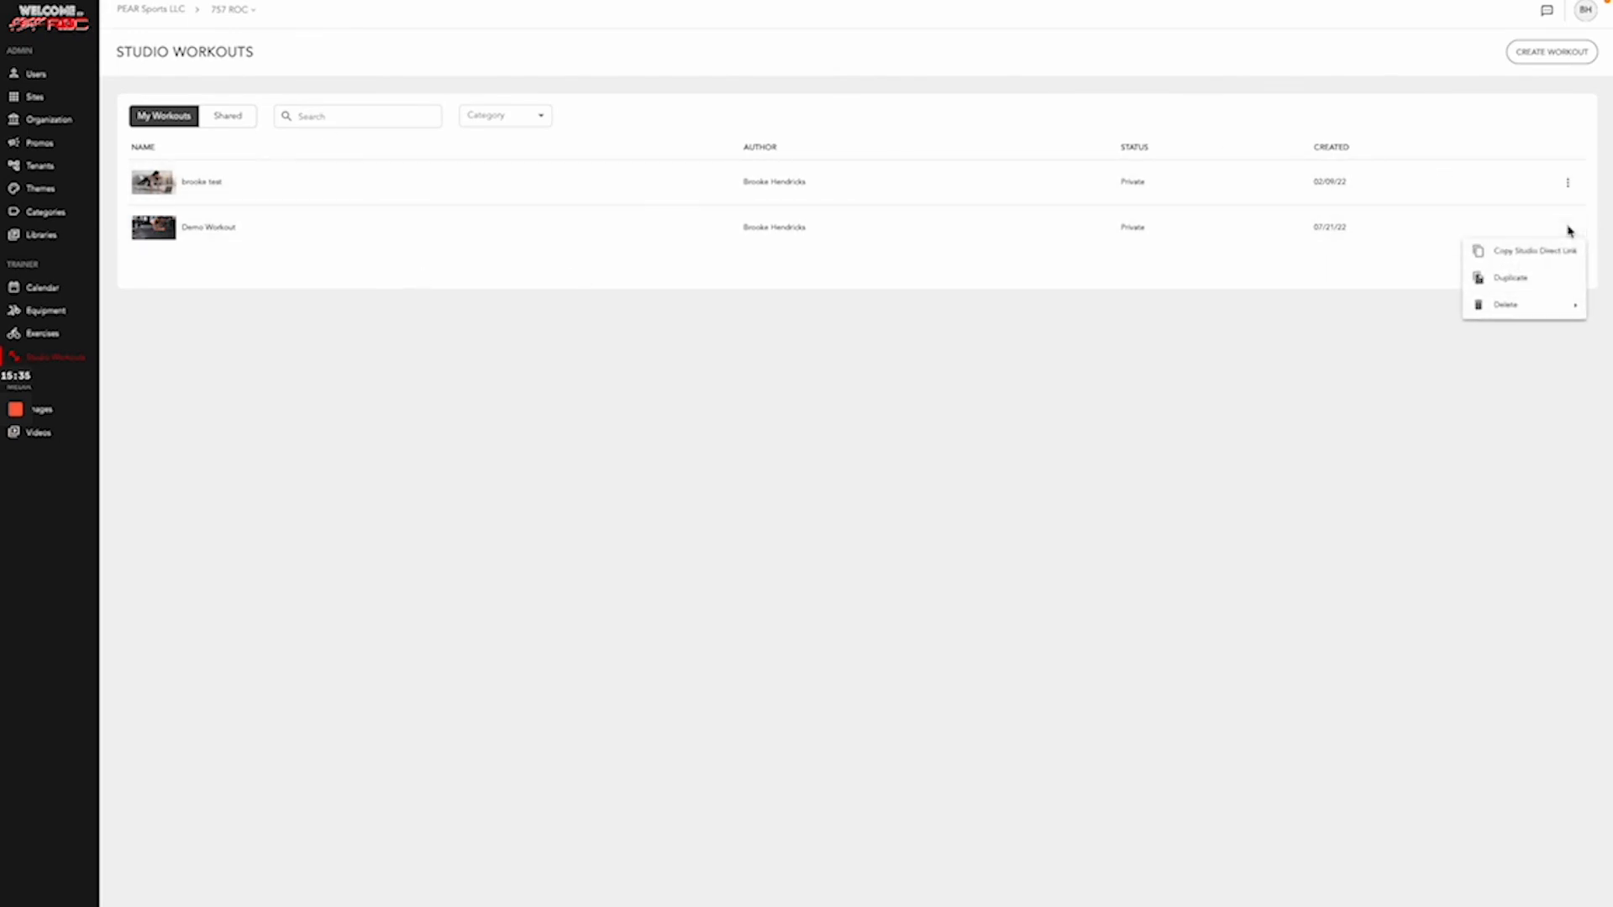
click(1537, 250)
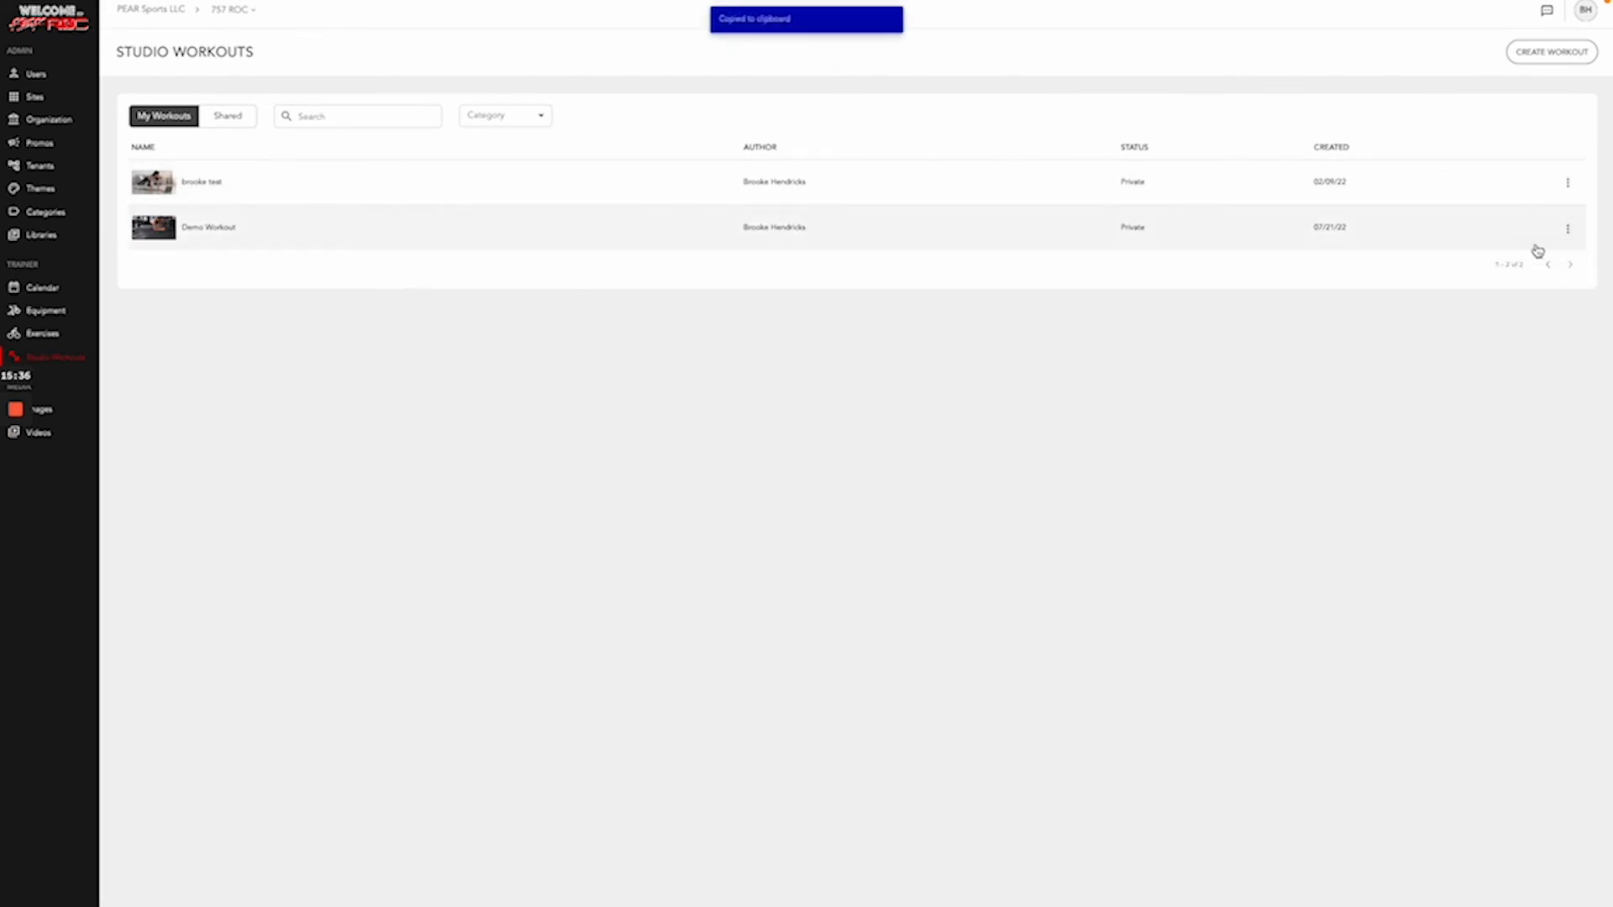
click(1568, 229)
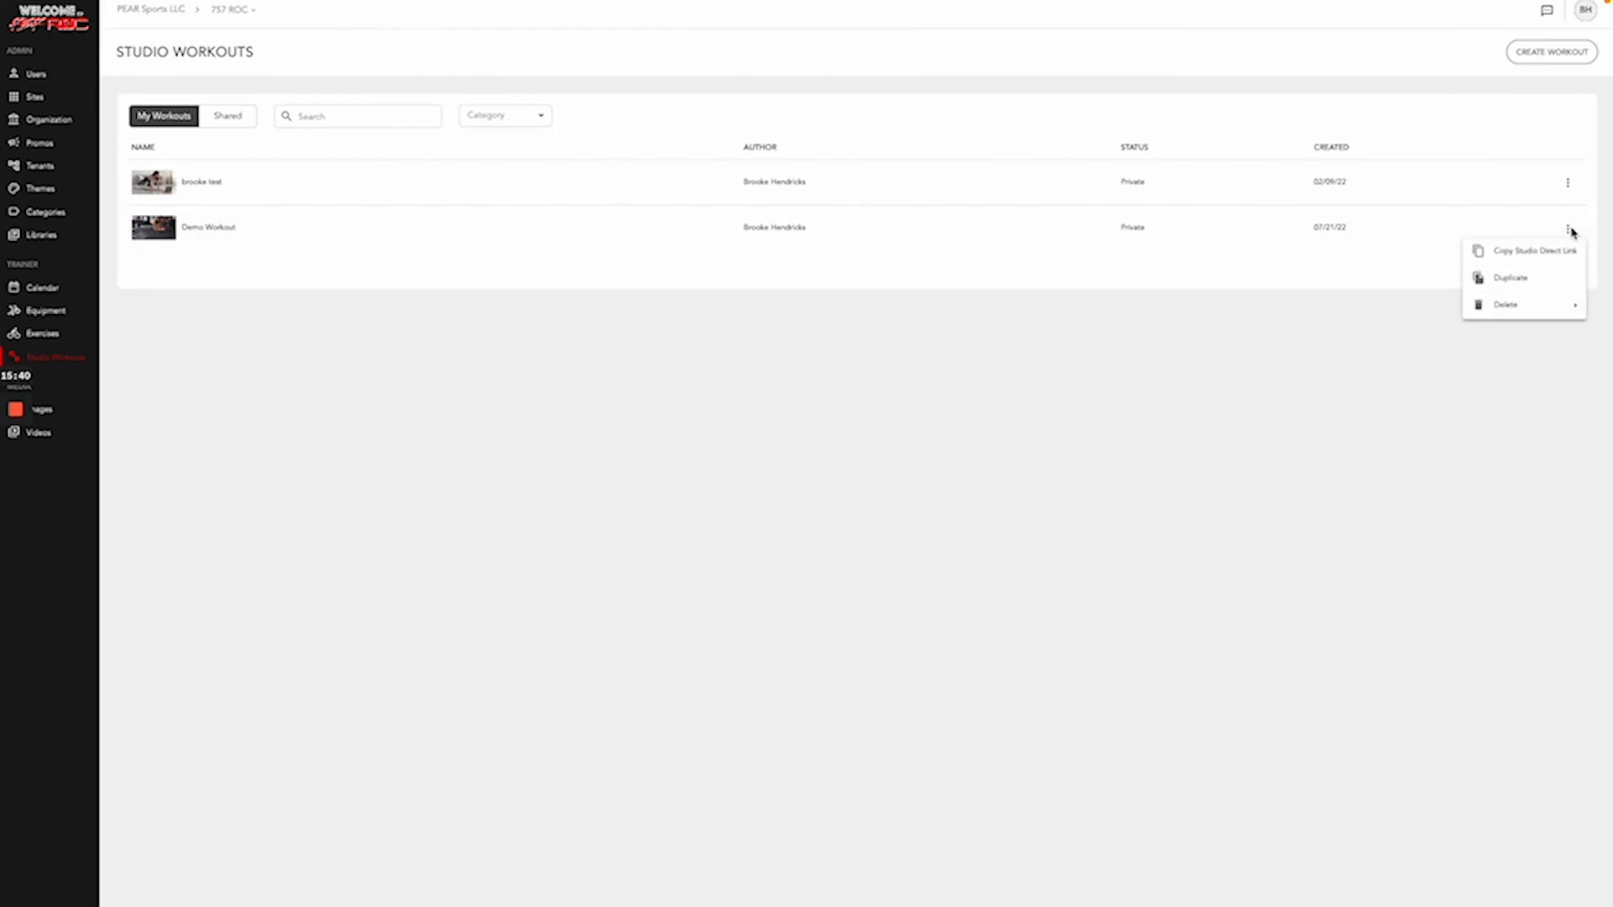
click(1548, 252)
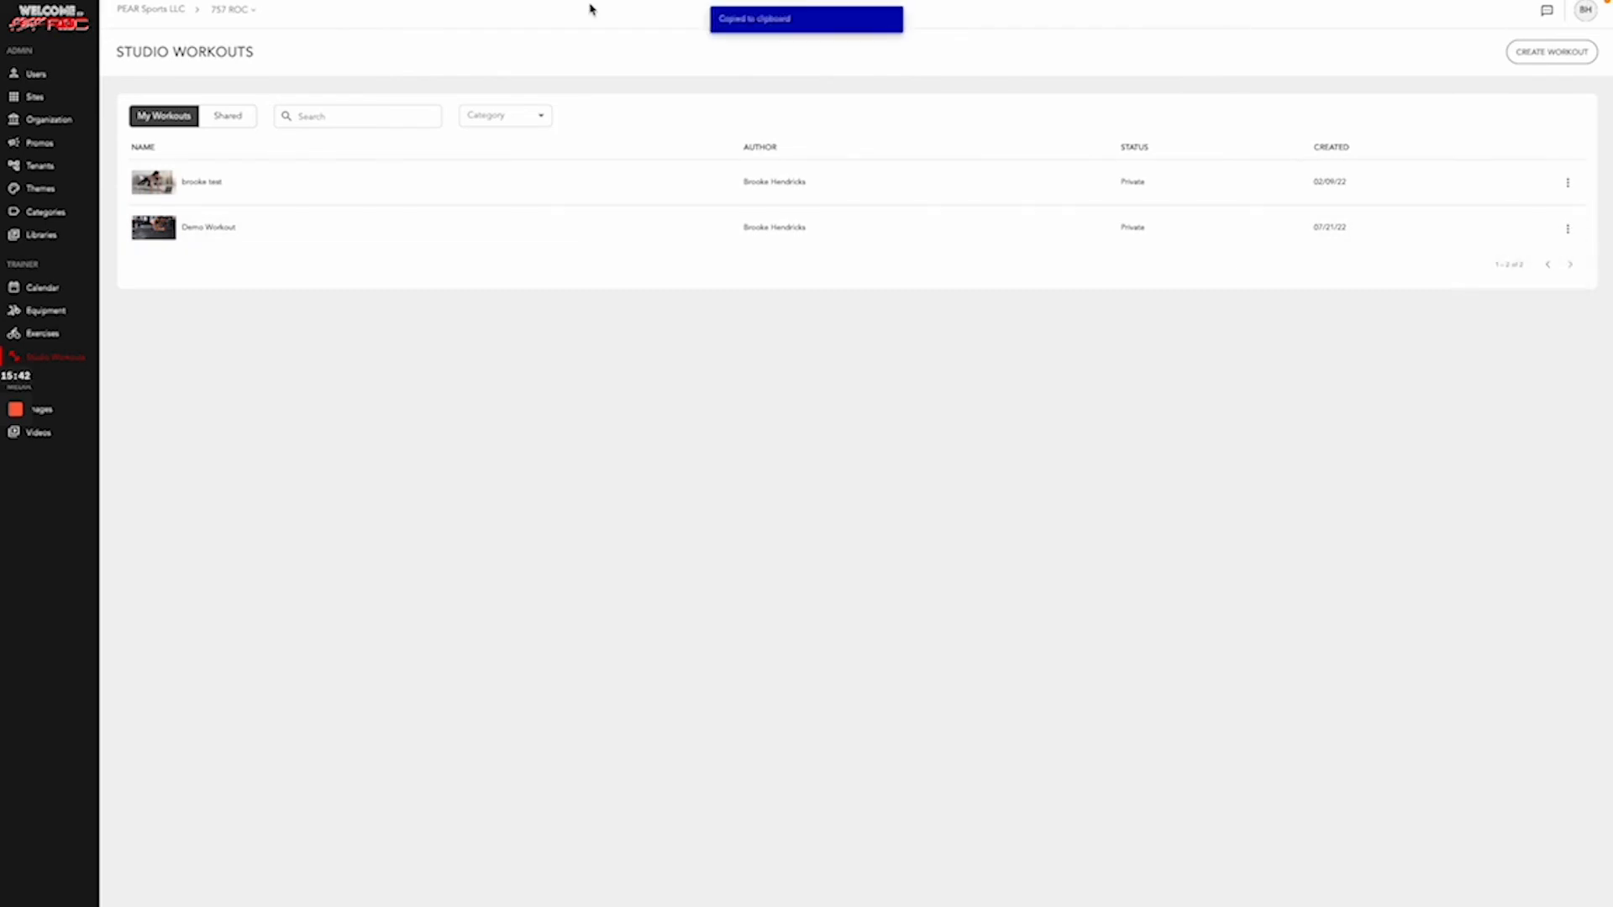
mouse_move(588, 1)
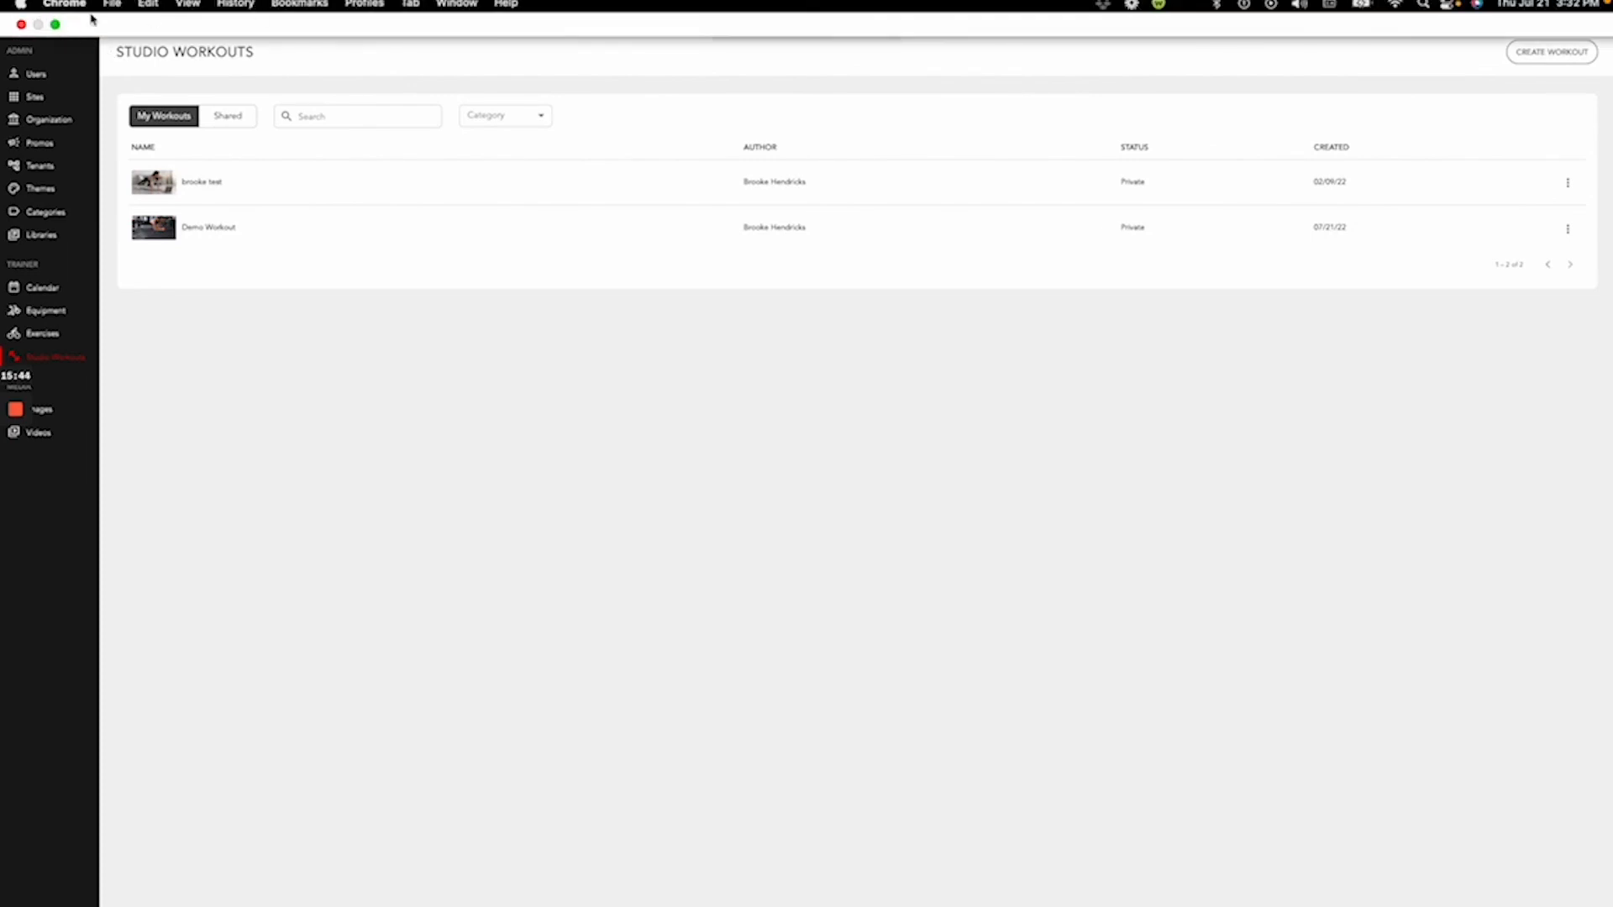
- Load the copied Demo Workout link in a new Chrome tab and make the window full screen
click(53, 24)
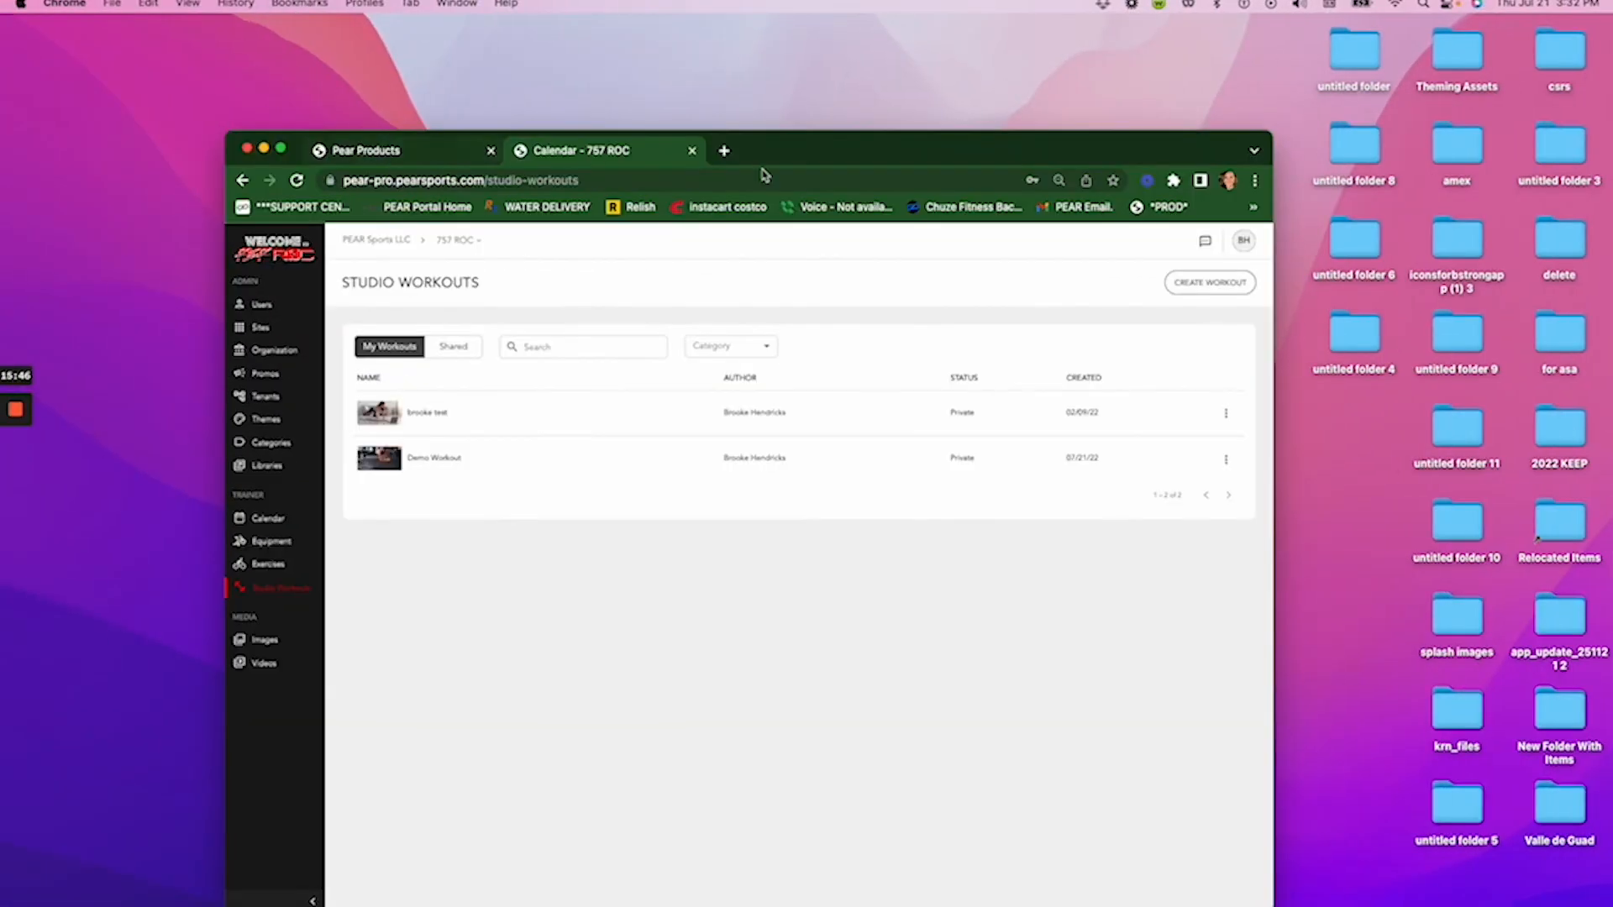
click(724, 150)
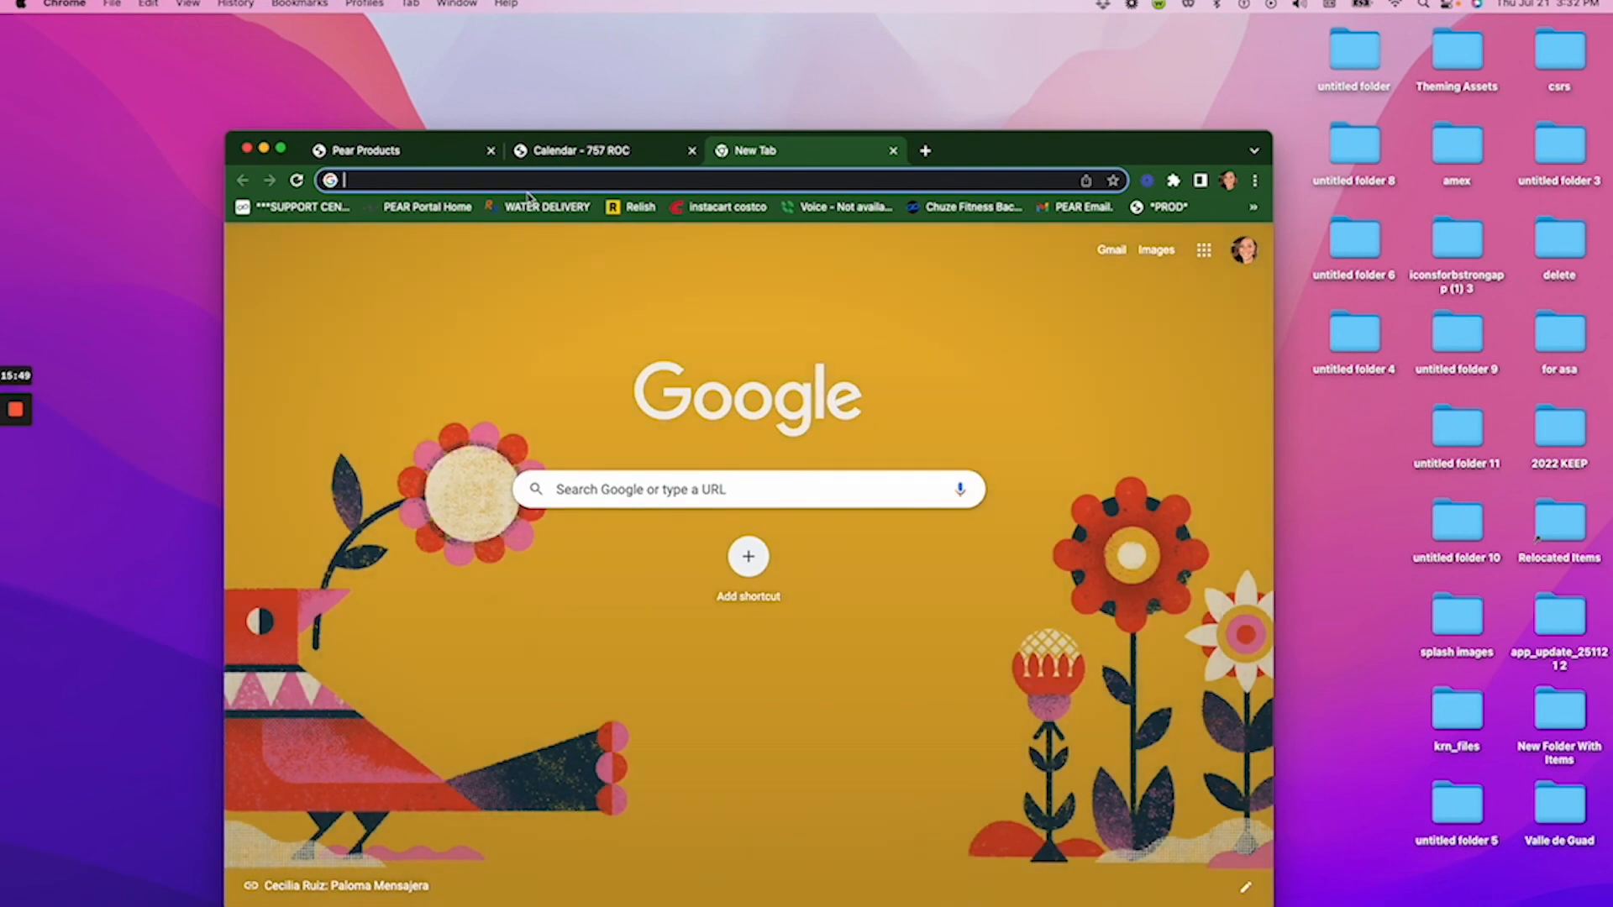
key(super+v)
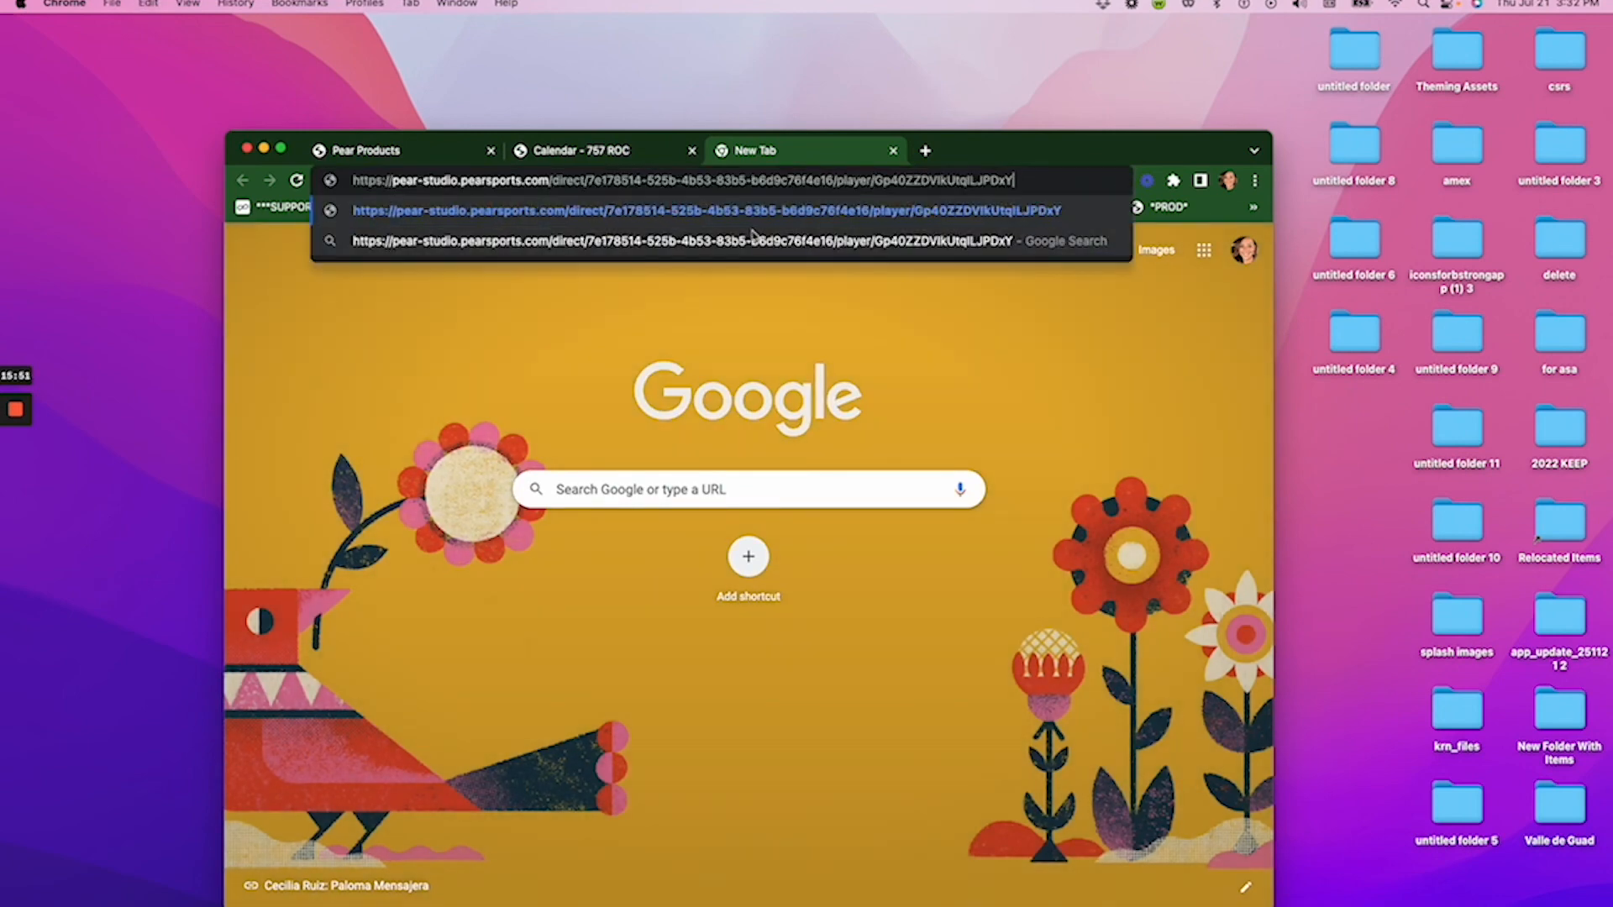
key(Return)
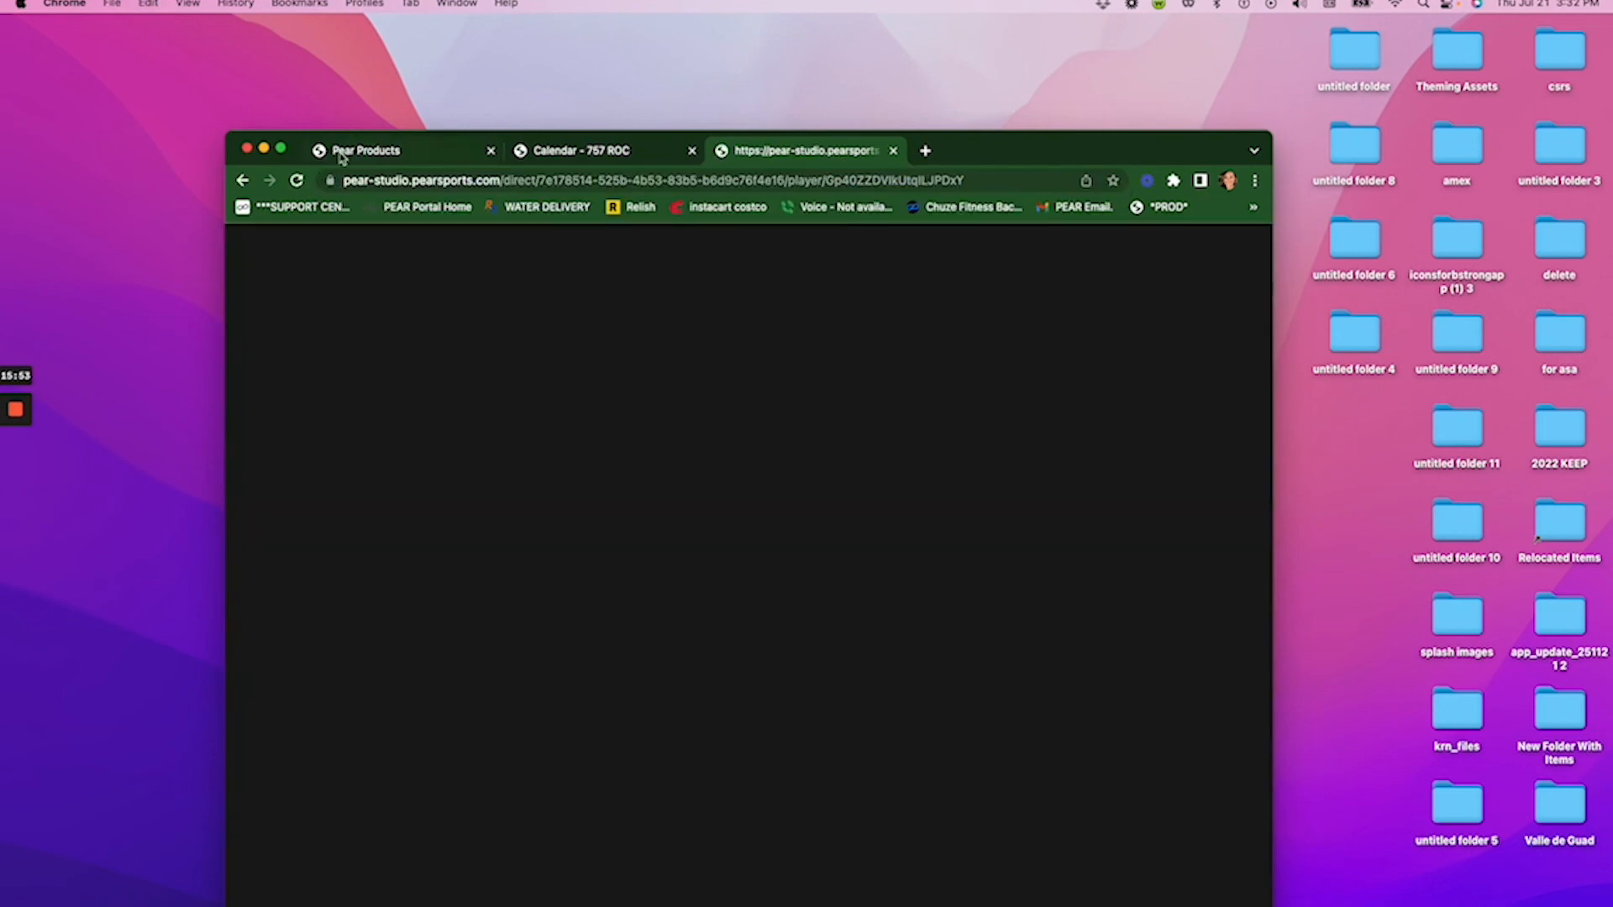
click(281, 149)
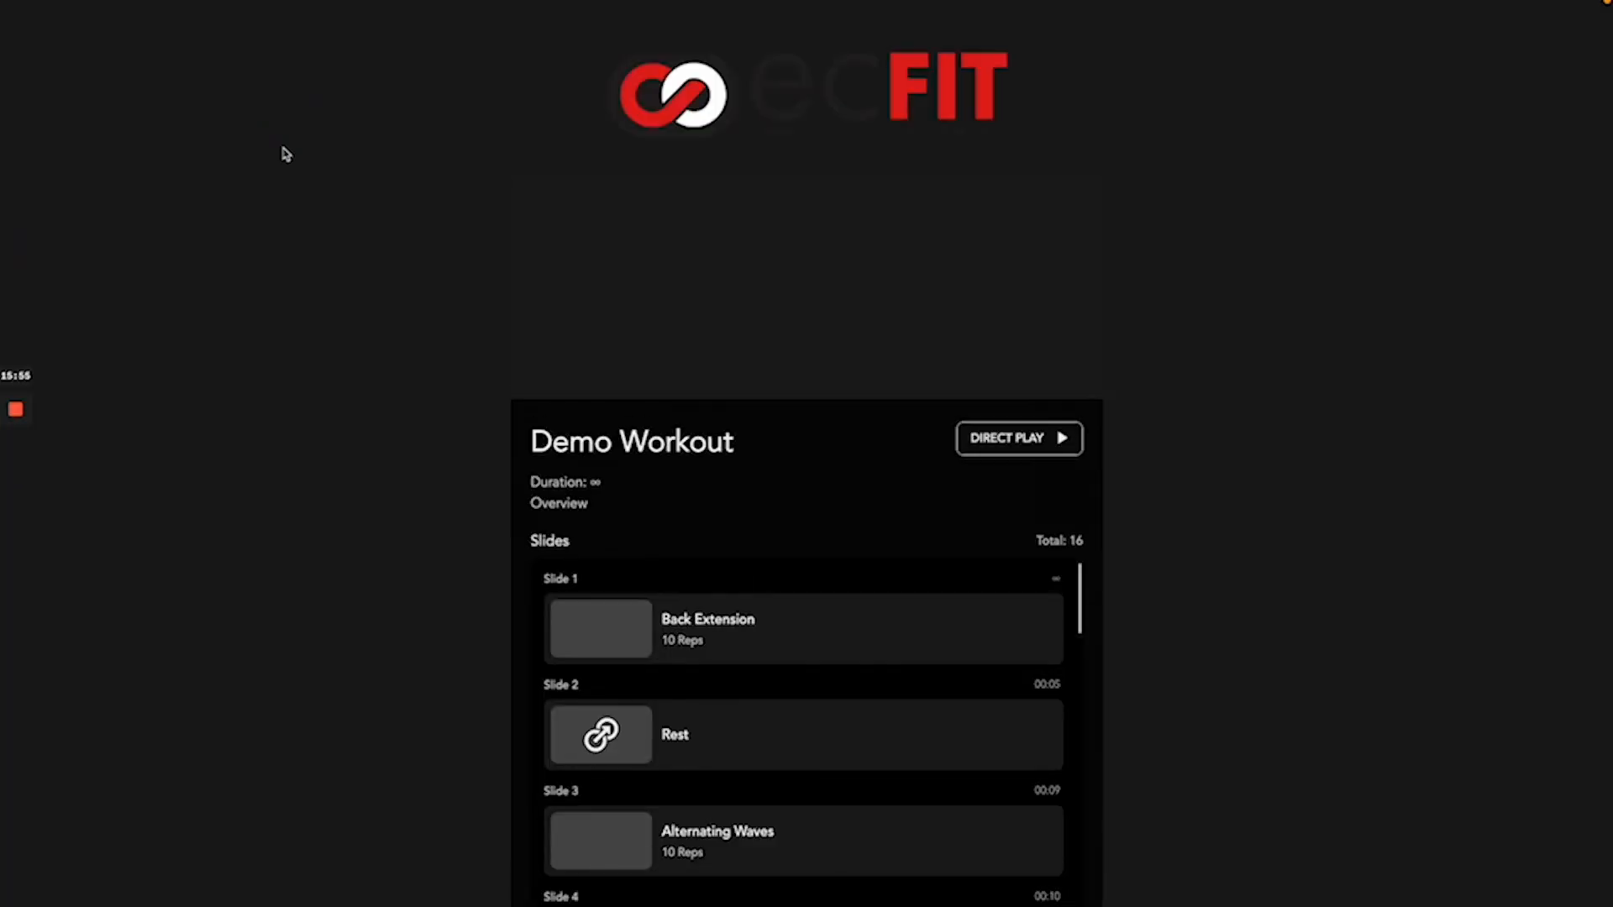
- Start Direct Play of the Demo Workout, opening on the Back Extension slide
click(978, 439)
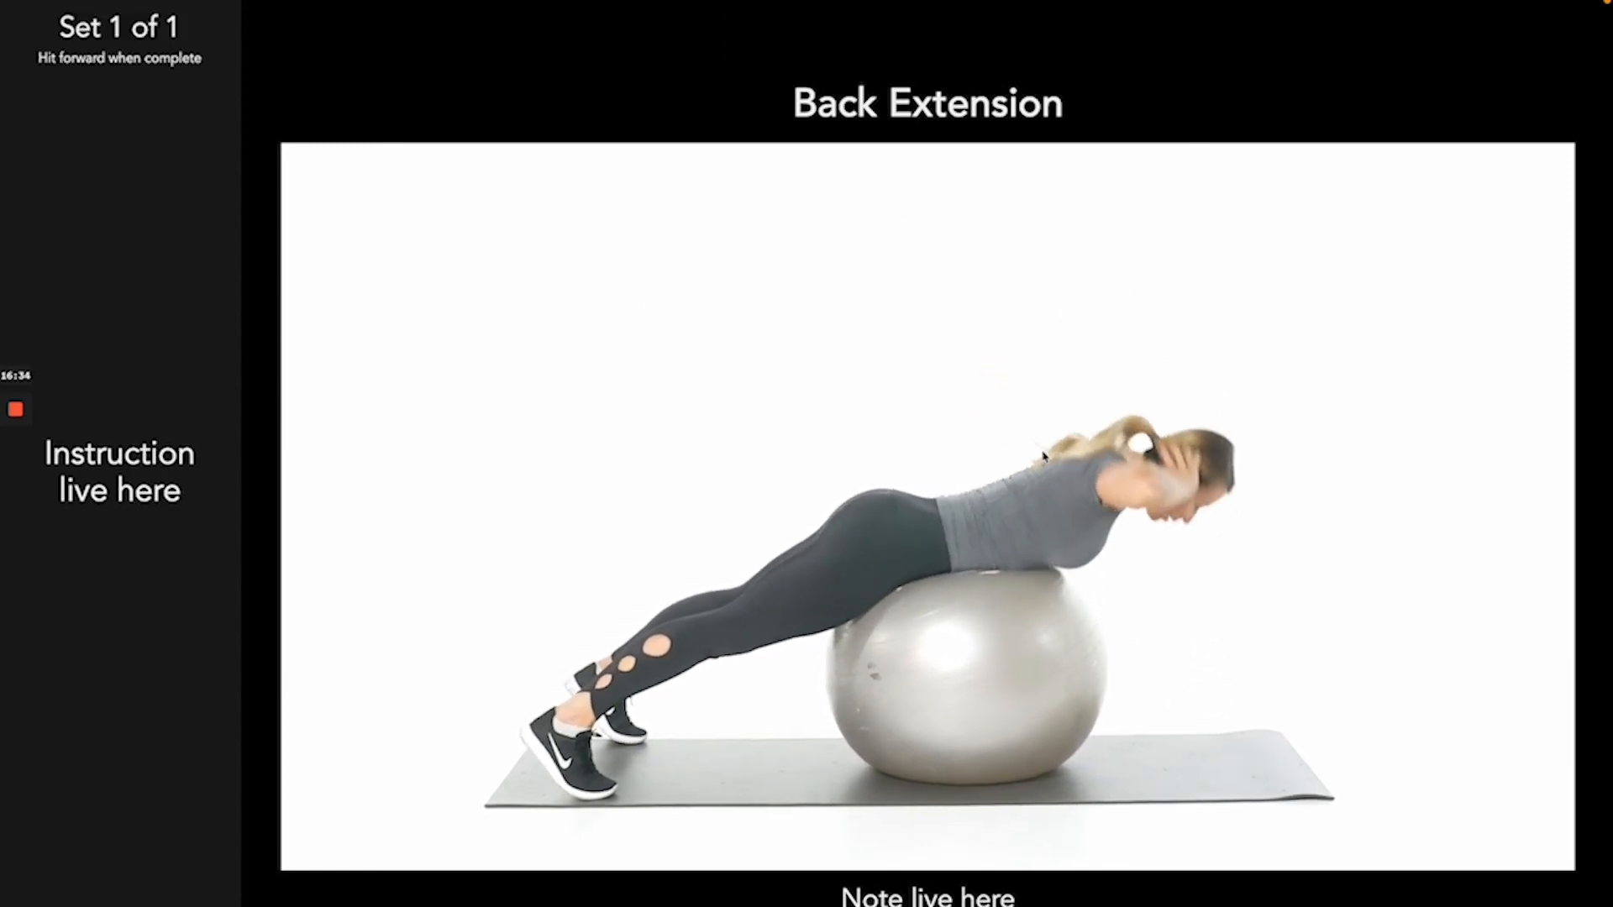
- Skip forward past the Move to Blue Station countdown to the BB Decline Bench slide
click(1115, 366)
click(1054, 476)
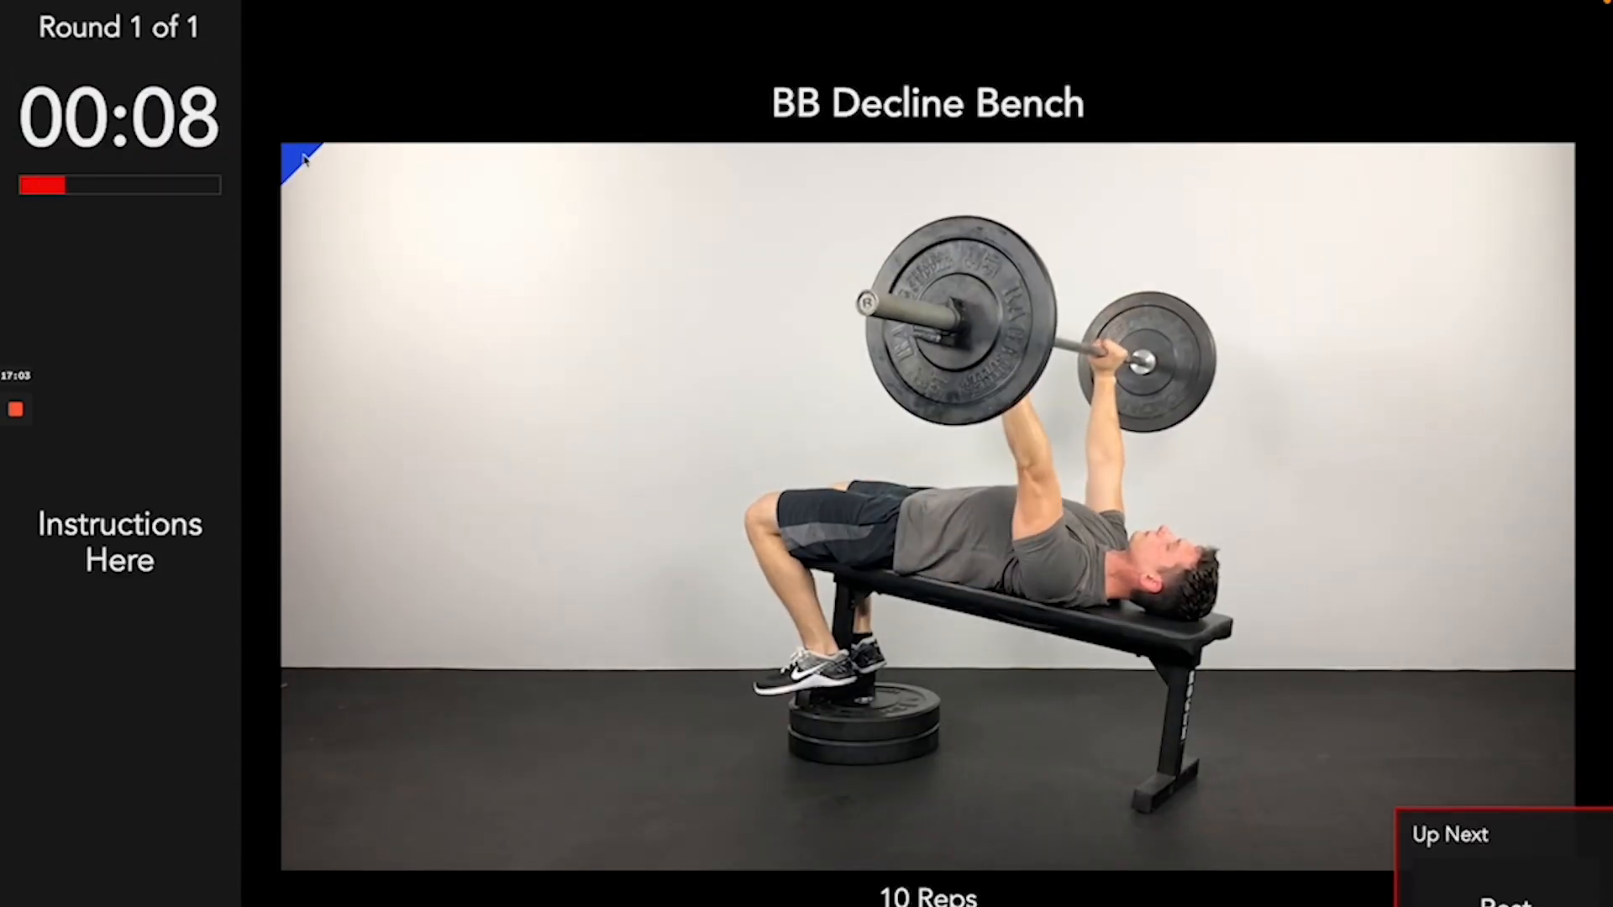
click(304, 203)
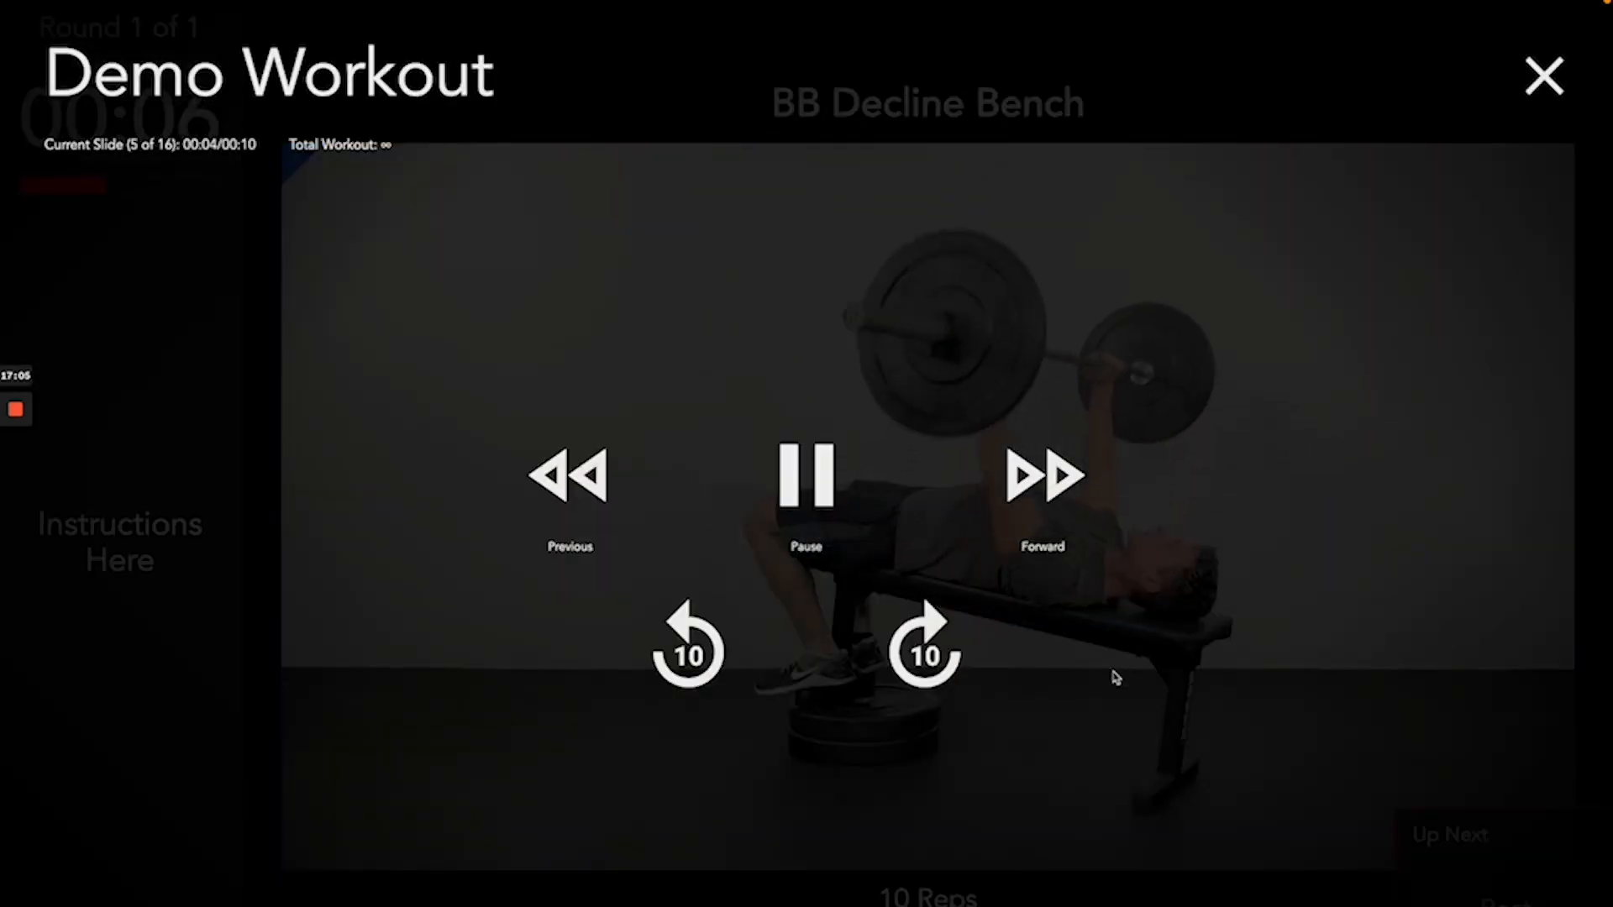
click(1186, 771)
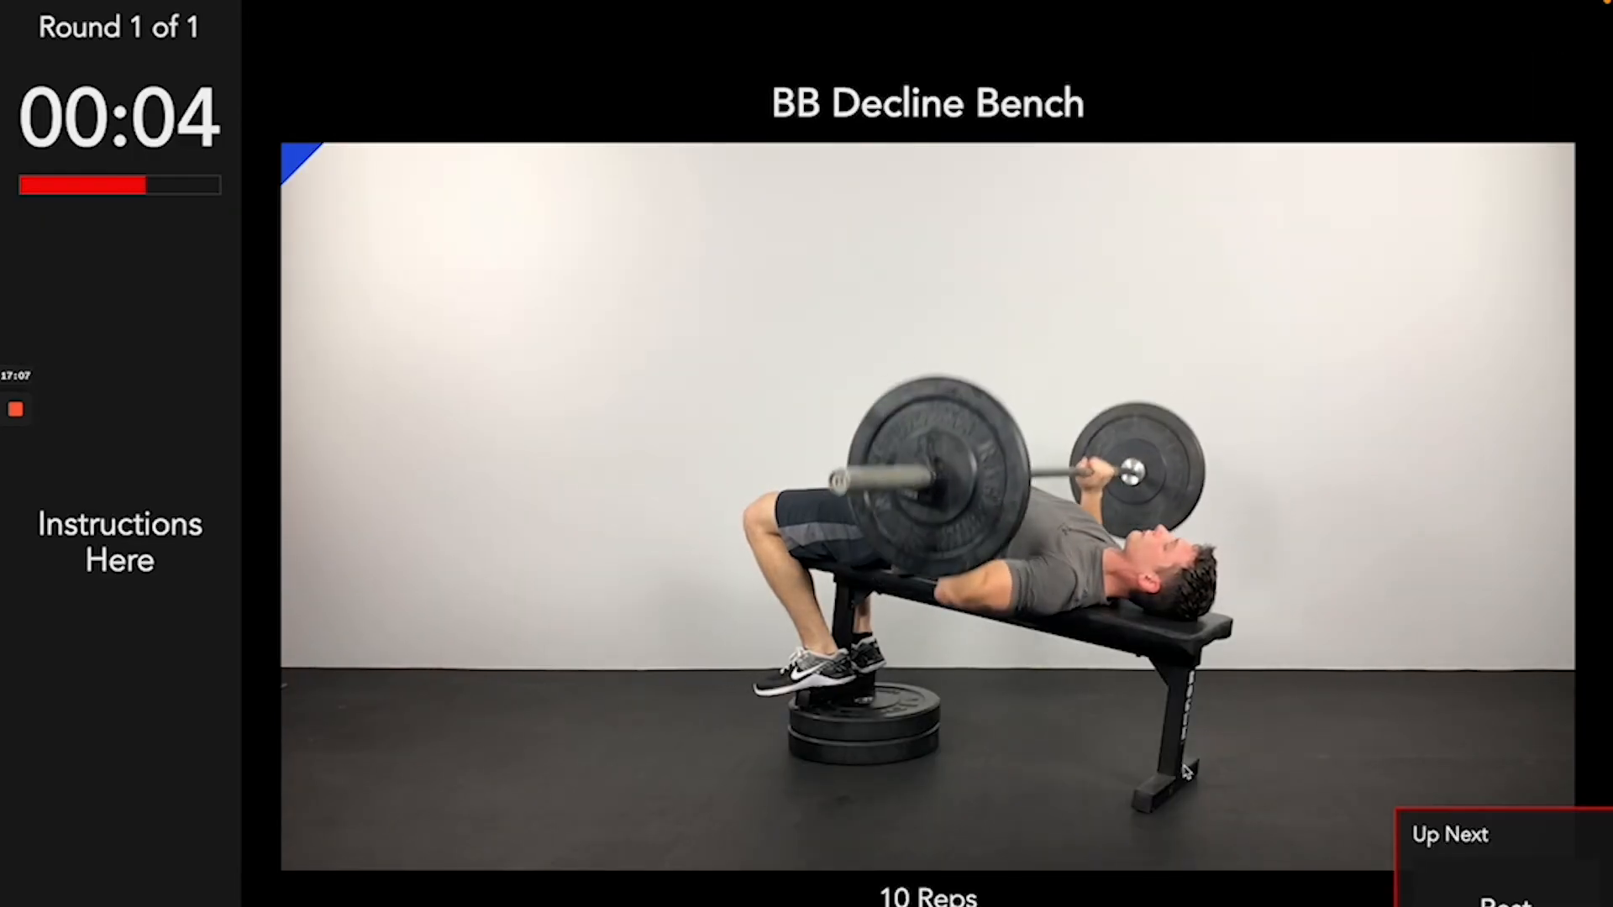